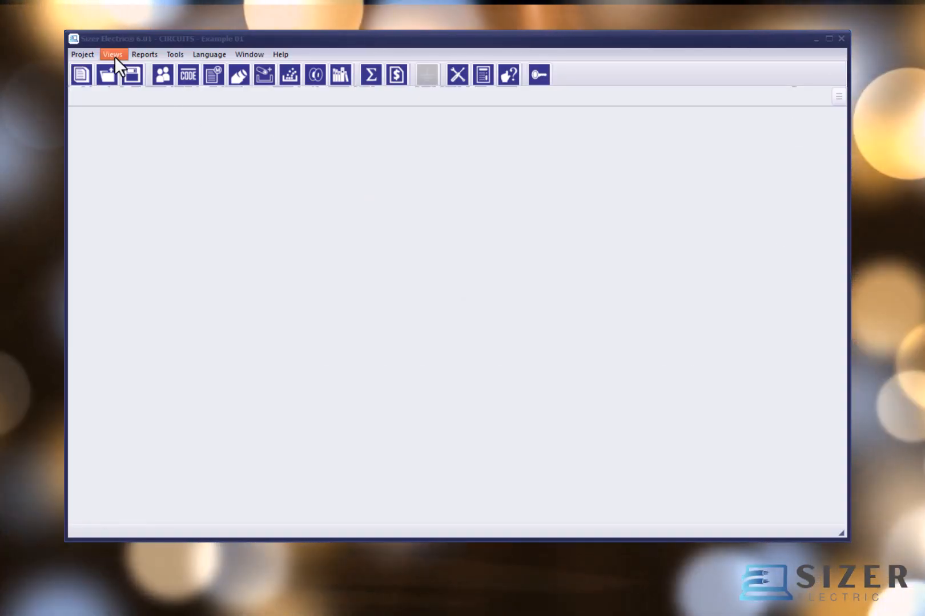
Step: Open the project's Standards settings and display the conduit and cable tray options
{"action": "left_click", "coordinate": [112, 55]}
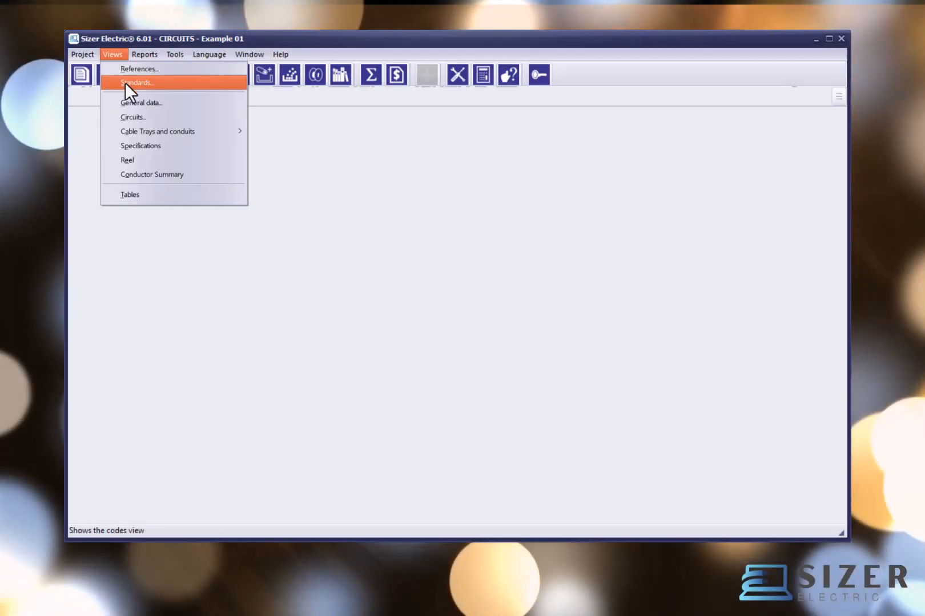
{"action": "left_click", "coordinate": [125, 83]}
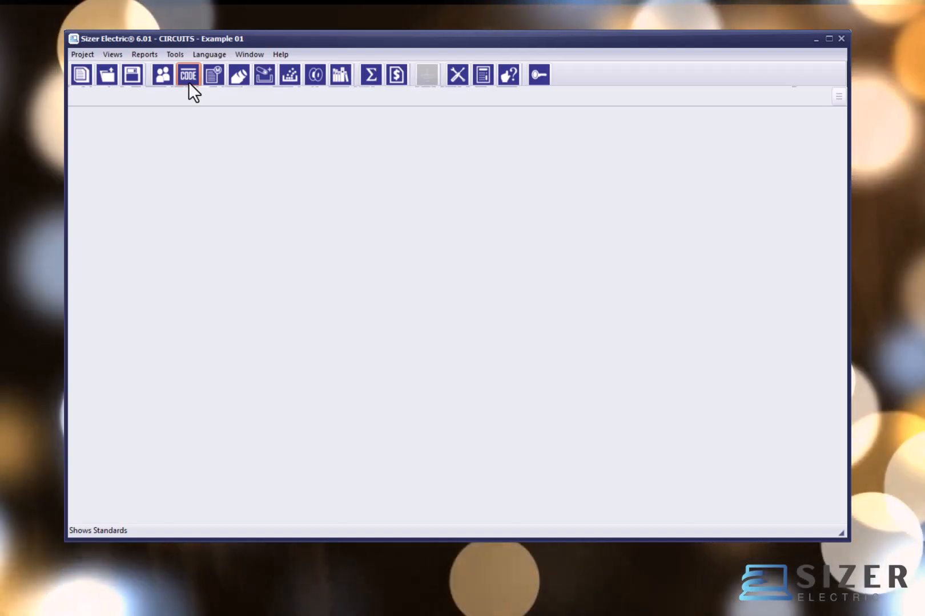
{"action": "left_click", "coordinate": [189, 82]}
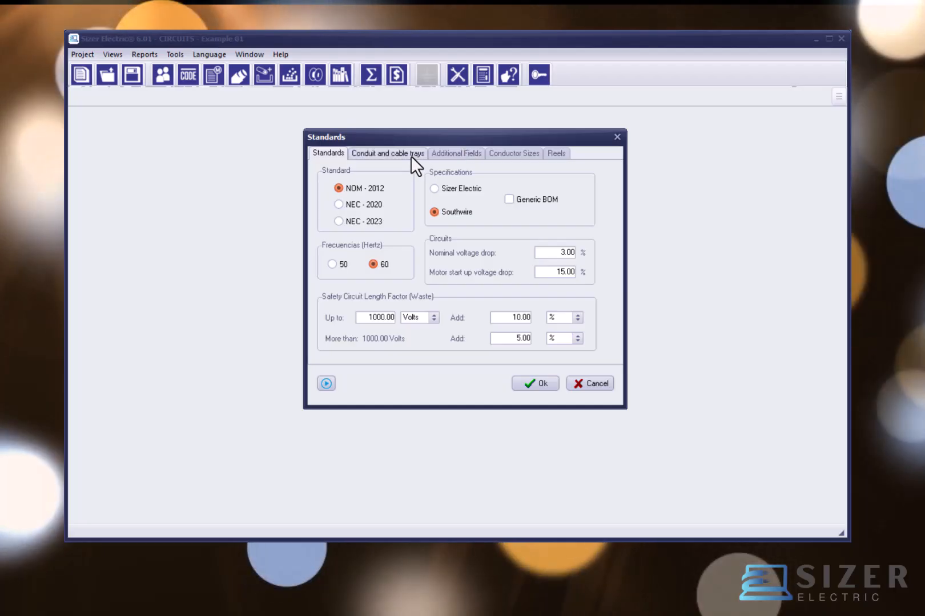
{"action": "left_click", "coordinate": [411, 155]}
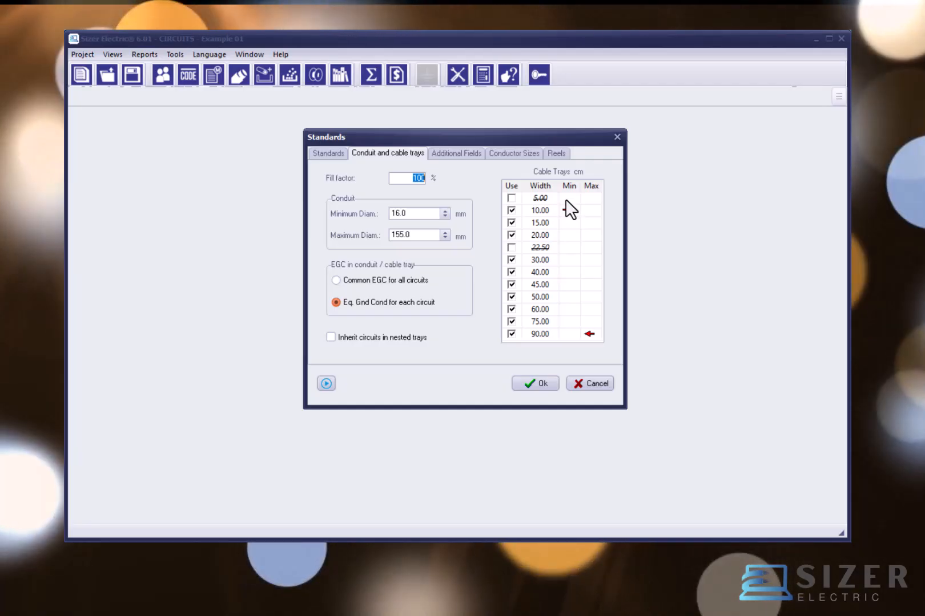
Step: Set the allowed cable tray width range to a minimum of 15 cm and a maximum of 90 cm
{"action": "left_click", "coordinate": [561, 224]}
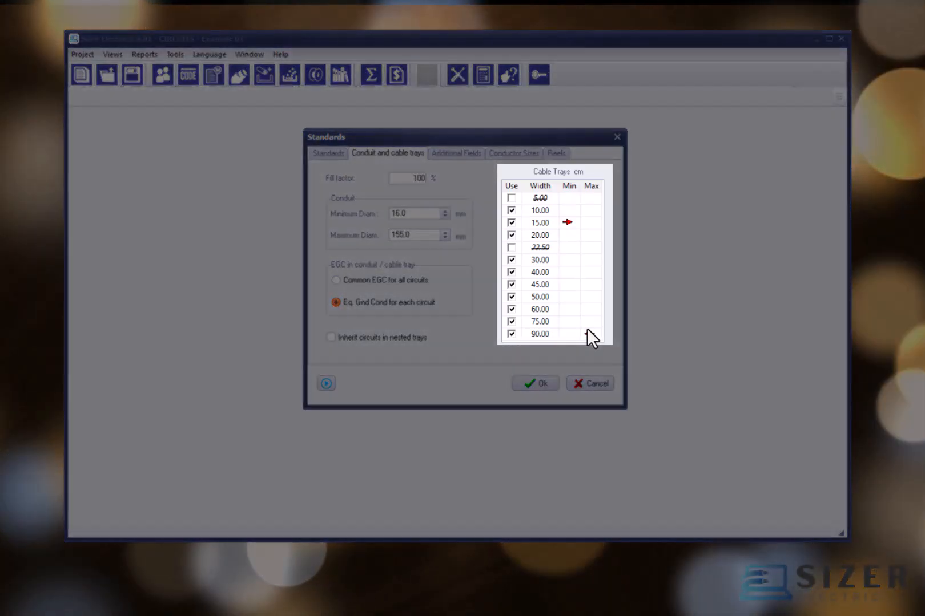
{"action": "left_click", "coordinate": [591, 322]}
{"action": "left_click", "coordinate": [565, 235]}
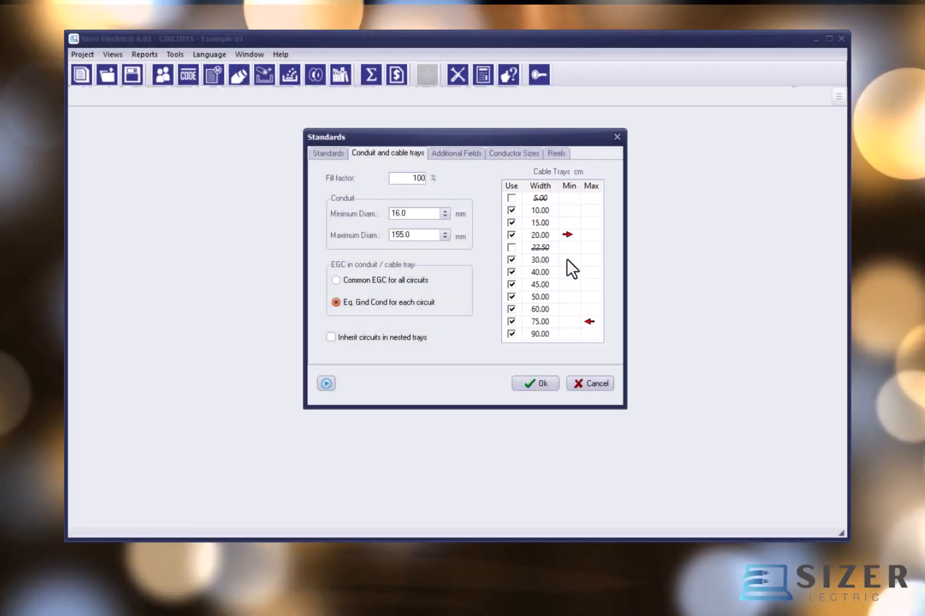
{"action": "left_click", "coordinate": [591, 334]}
{"action": "left_click", "coordinate": [565, 235]}
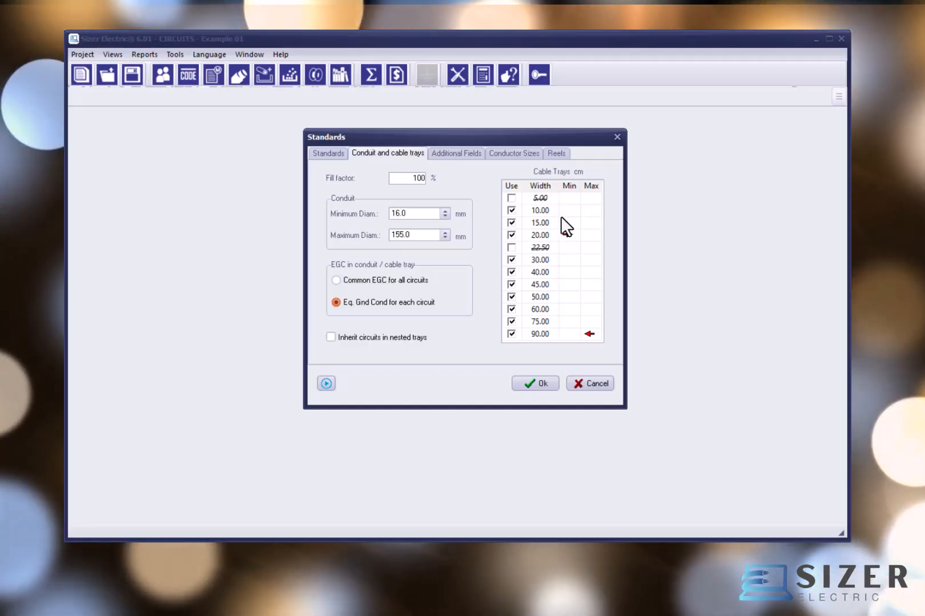
{"action": "left_click", "coordinate": [563, 221]}
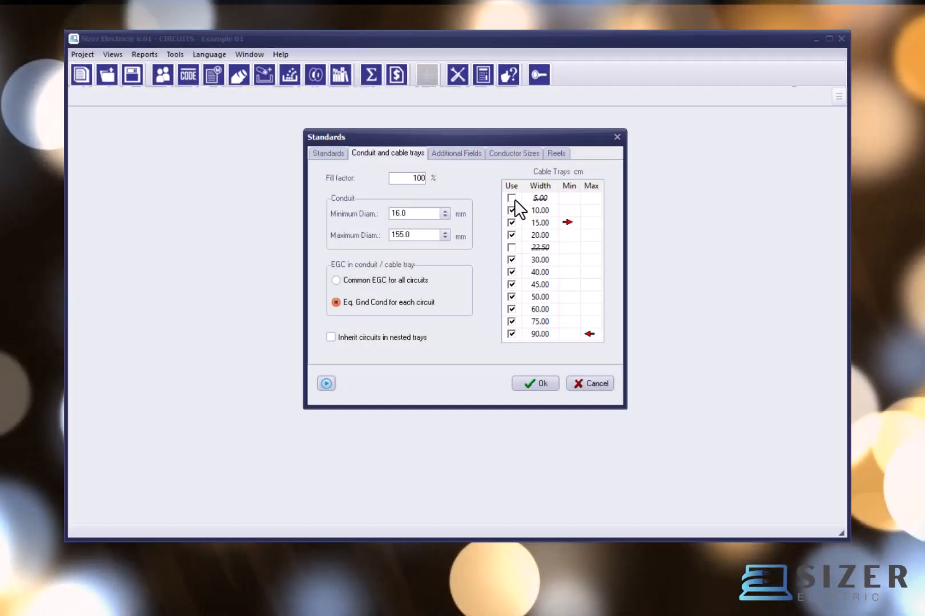
Step: Try enabling the 5 cm cable tray width for use and switch it back off
{"action": "left_click", "coordinate": [511, 198]}
{"action": "left_click", "coordinate": [511, 198]}
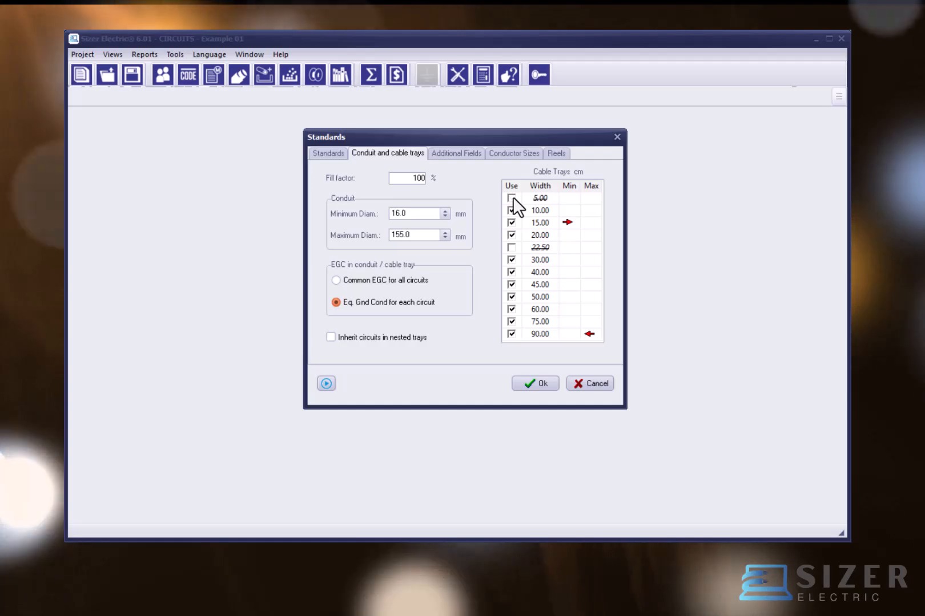
{"action": "left_click", "coordinate": [512, 198]}
{"action": "left_click", "coordinate": [512, 198]}
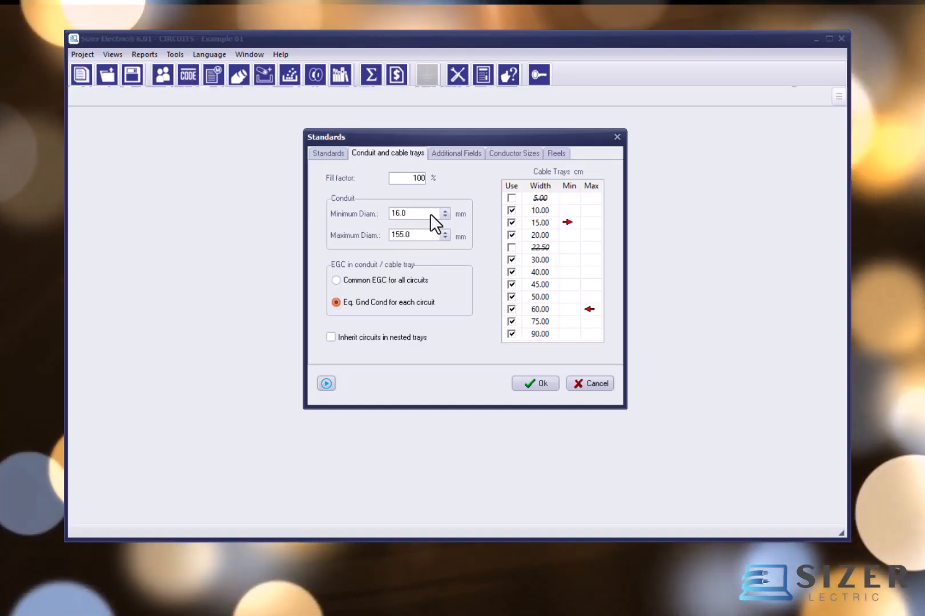
Step: Set the conduit minimum diameter to 16.0 mm and the maximum diameter to 155.0 mm
{"action": "left_click", "coordinate": [443, 216]}
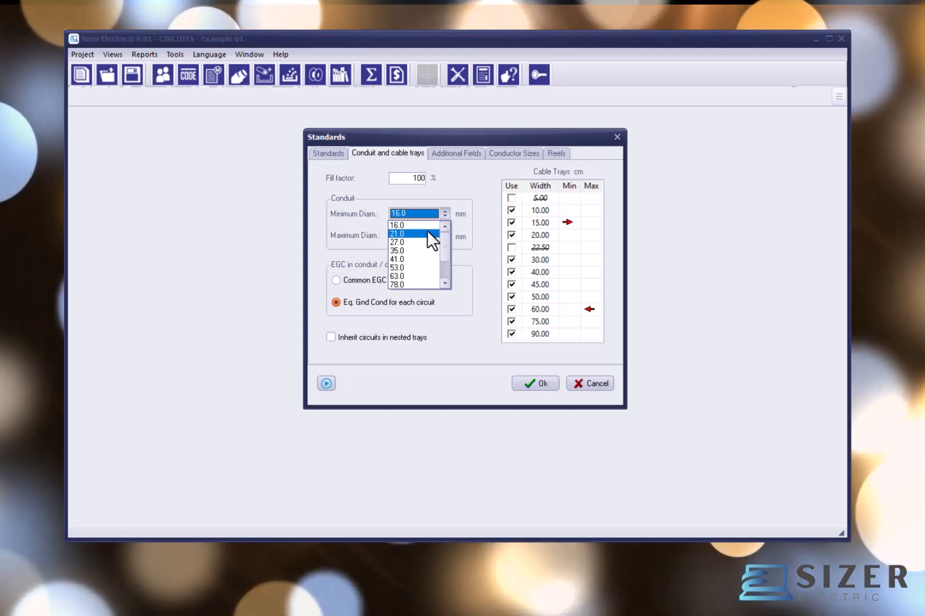
{"action": "left_click", "coordinate": [429, 227]}
{"action": "left_click", "coordinate": [436, 235]}
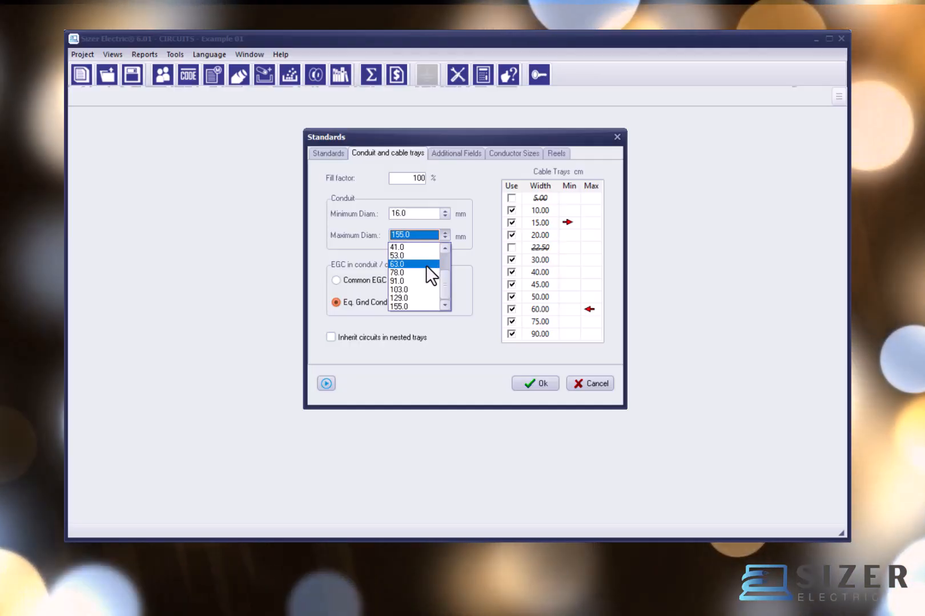
{"action": "left_click", "coordinate": [420, 304]}
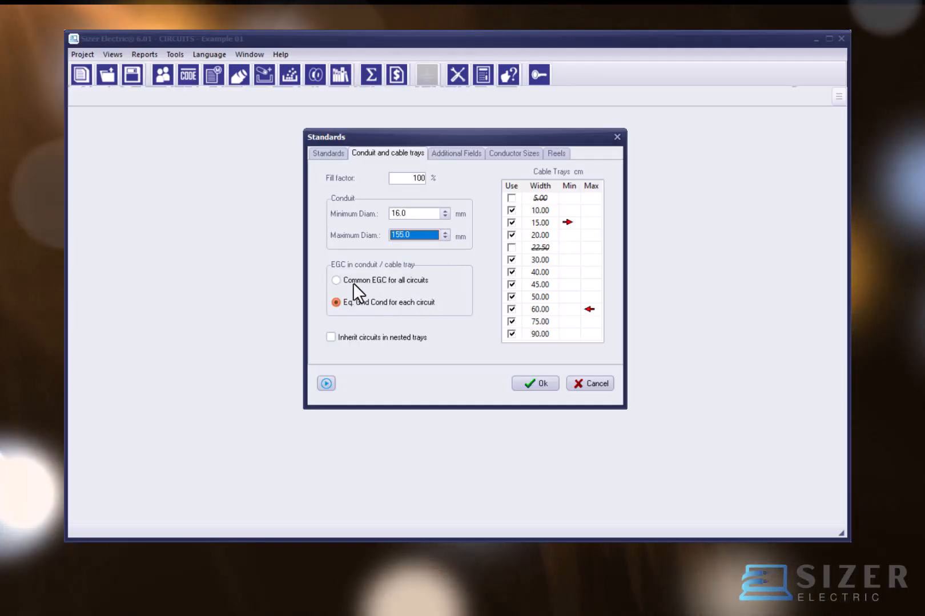
Step: Set the EGC option to Eq. Gnd Cond for each circuit and toggle the inheritance of circuits in nested trays
{"action": "left_click", "coordinate": [354, 281]}
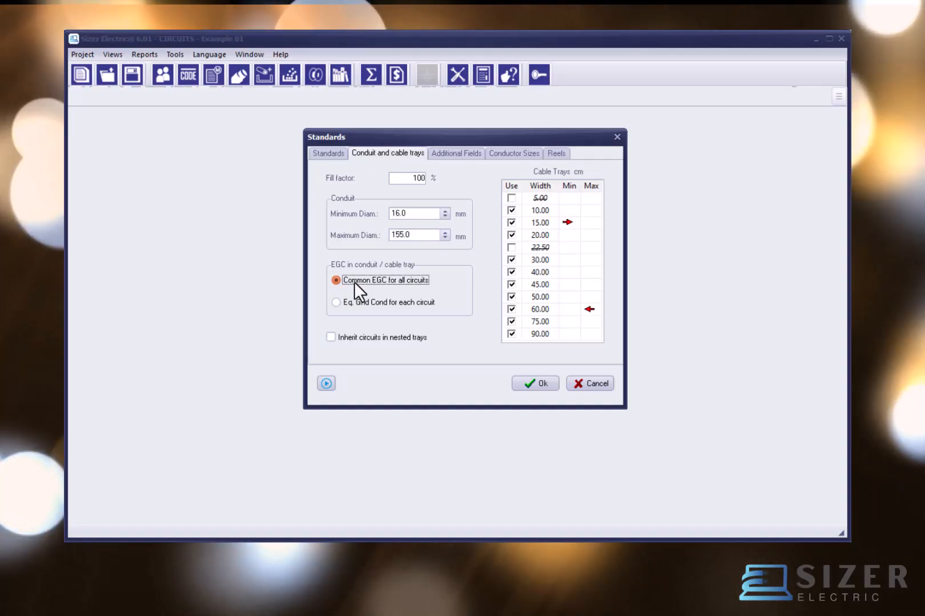
{"action": "left_click", "coordinate": [353, 302]}
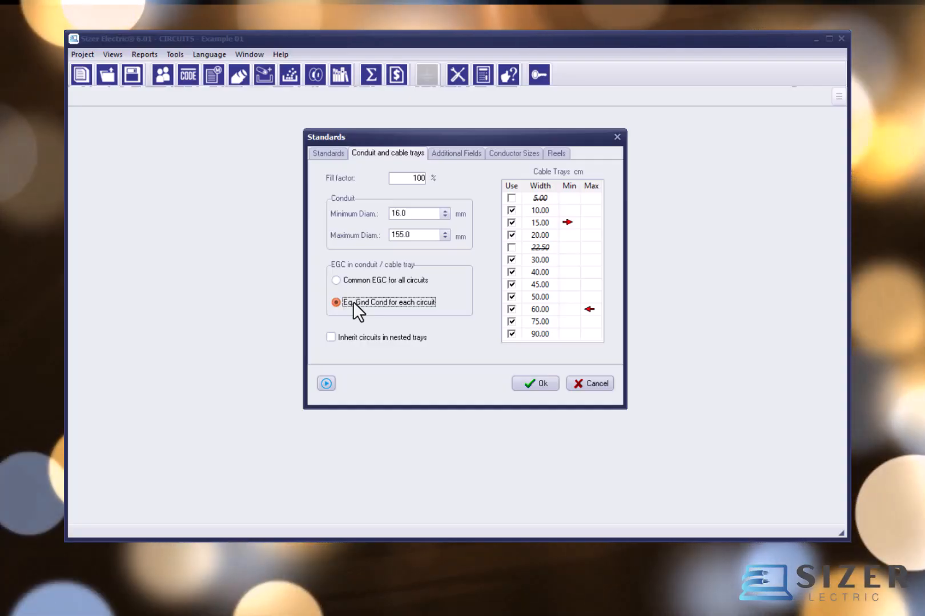
{"action": "left_click", "coordinate": [363, 282]}
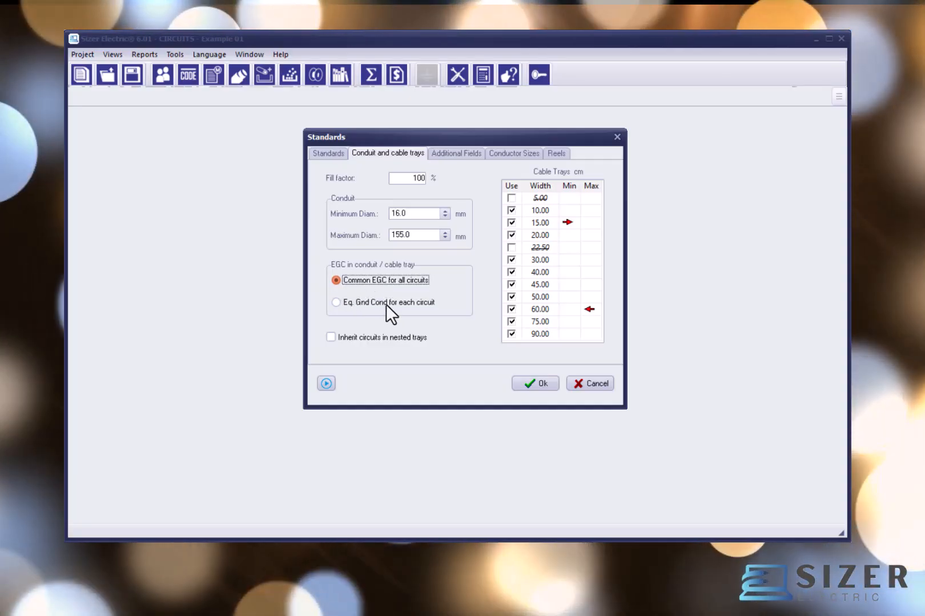
{"action": "left_click", "coordinate": [386, 303]}
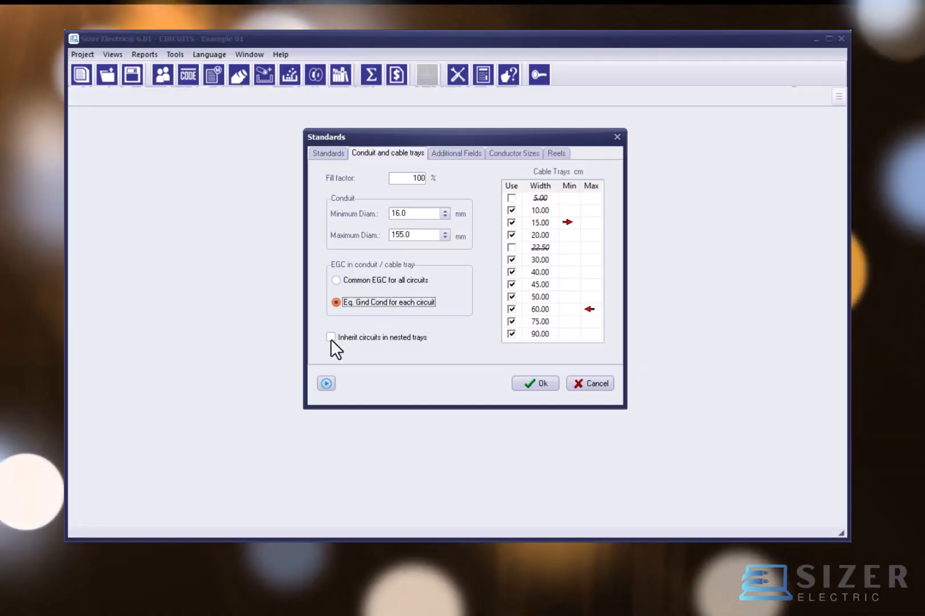
{"action": "left_click", "coordinate": [330, 338]}
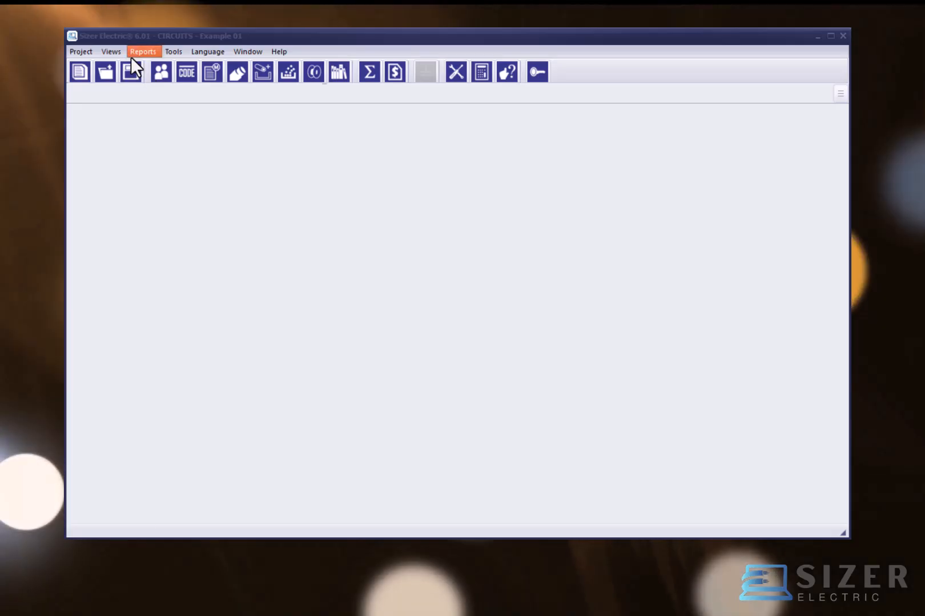
Step: Open the cable tray and conduit capture view and select tray 01-CT-06 in the list
{"action": "left_click", "coordinate": [115, 53]}
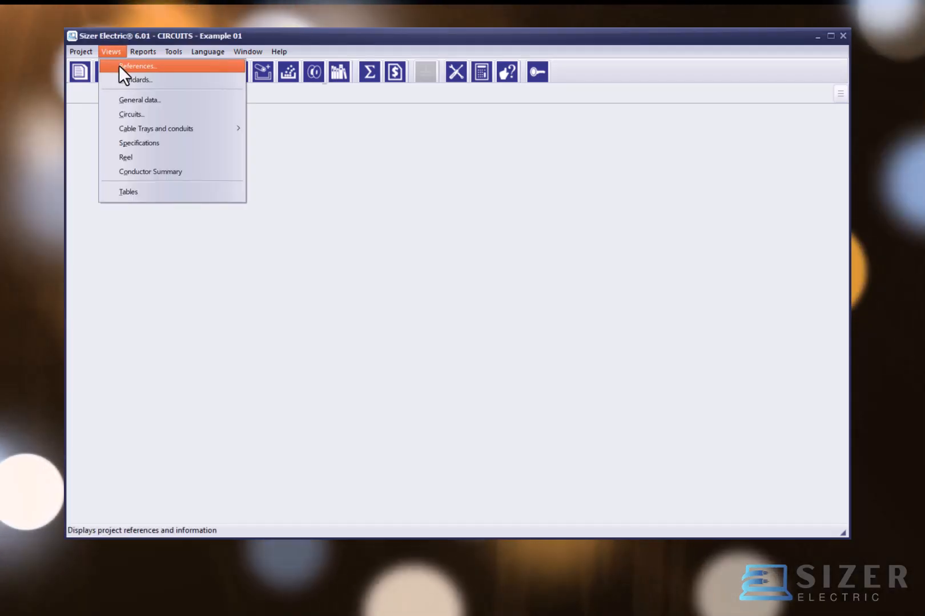
{"action": "mouse_move", "coordinate": [126, 128]}
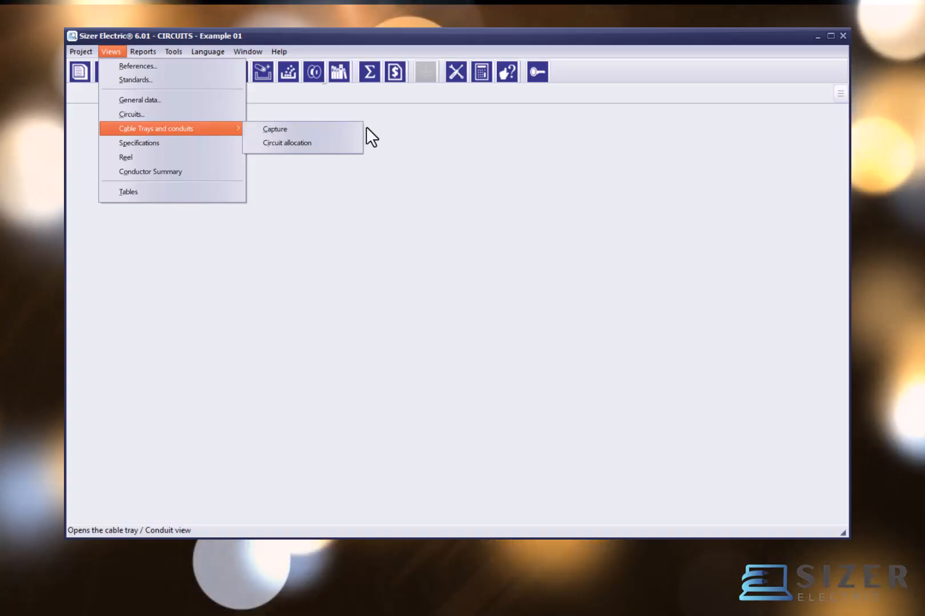
{"action": "left_click", "coordinate": [376, 135]}
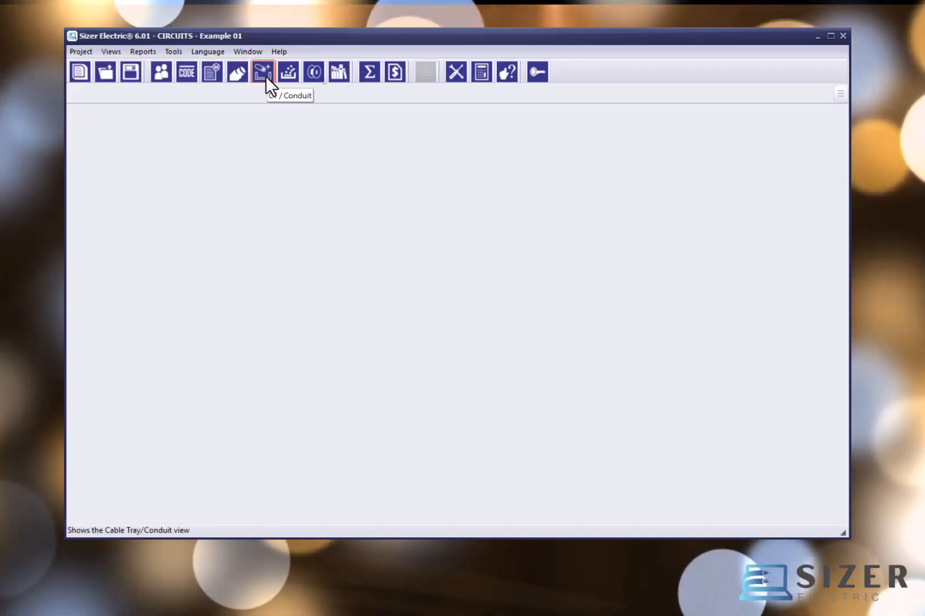
{"action": "left_click", "coordinate": [265, 76]}
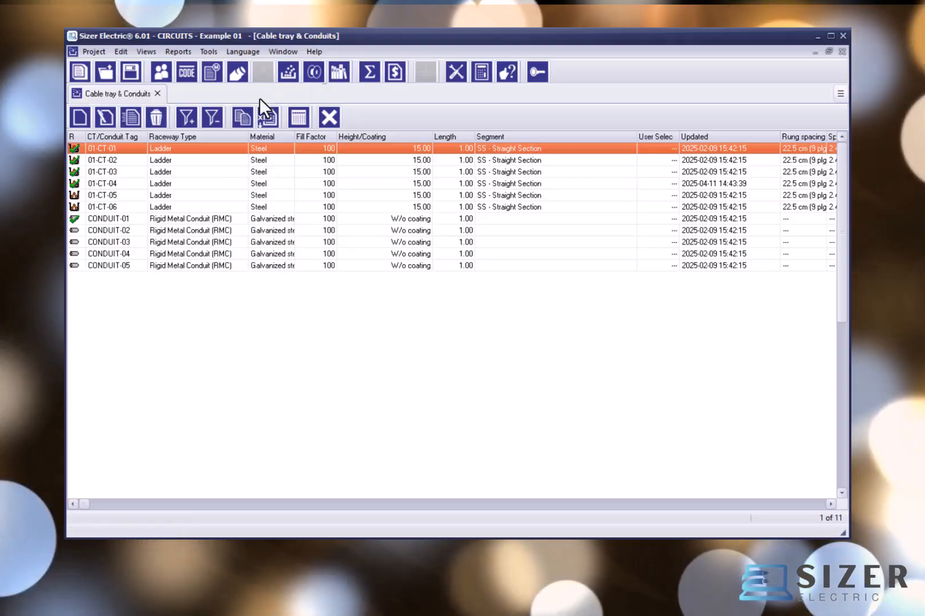
{"action": "left_click", "coordinate": [225, 173]}
{"action": "left_click", "coordinate": [215, 194]}
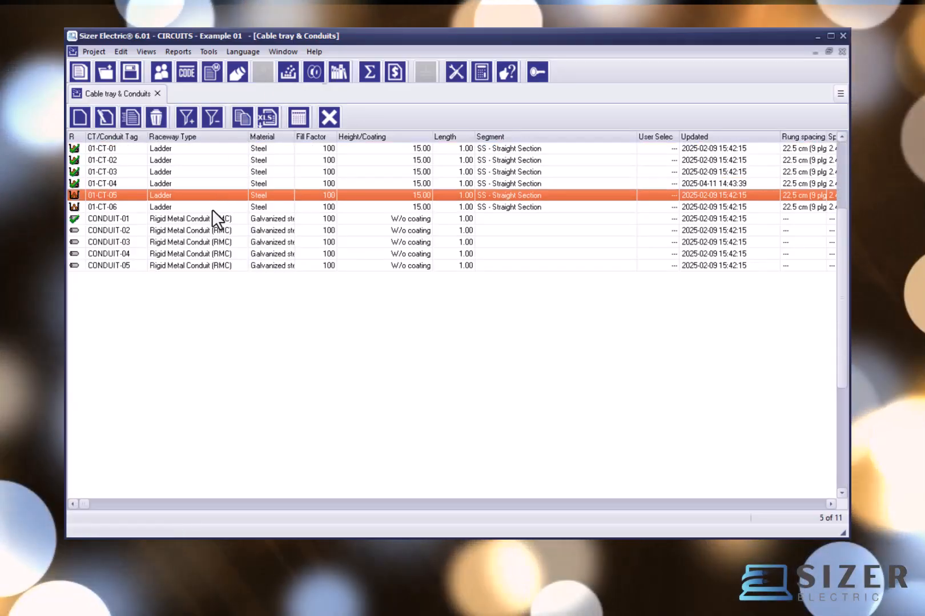
{"action": "left_click", "coordinate": [212, 207]}
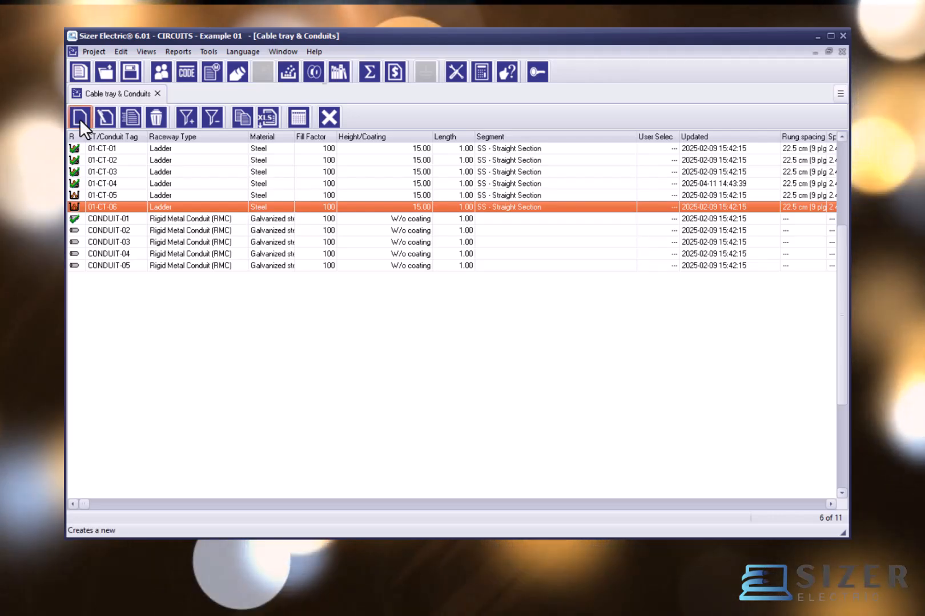
Step: Open cable tray 01-CT-04 for editing and check the available raceway types without changing the type
{"action": "double_click", "coordinate": [106, 182]}
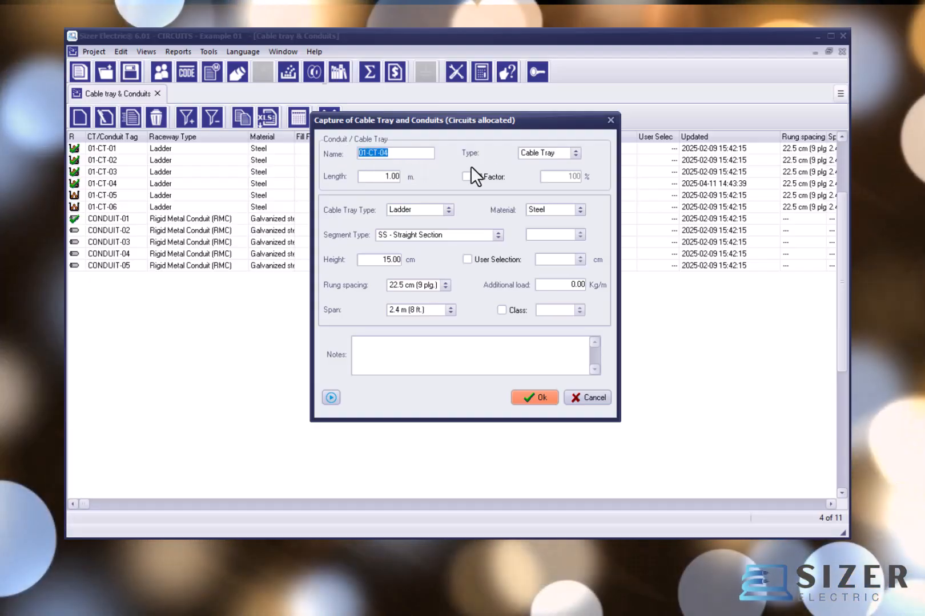
{"action": "left_click", "coordinate": [575, 154]}
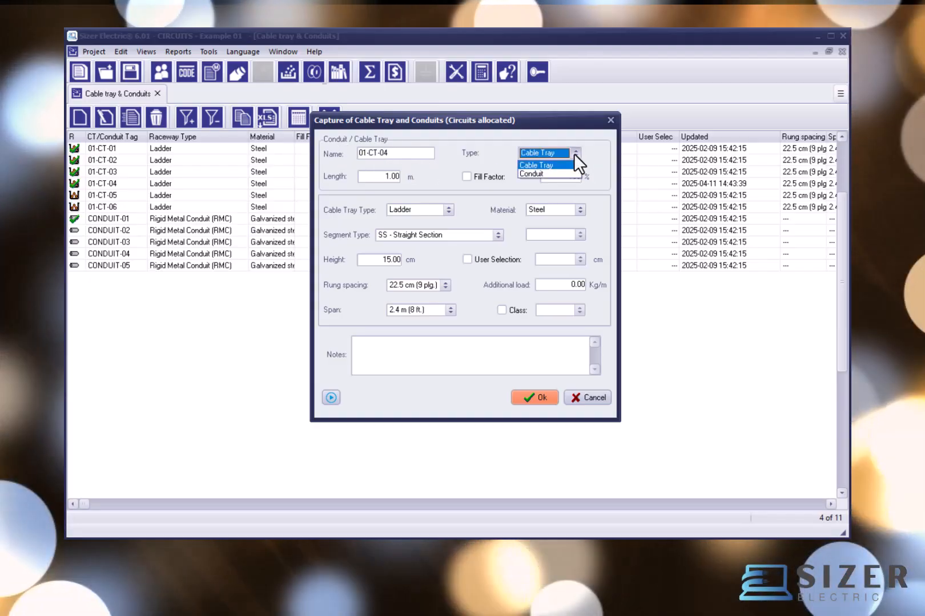
{"action": "left_click", "coordinate": [574, 154]}
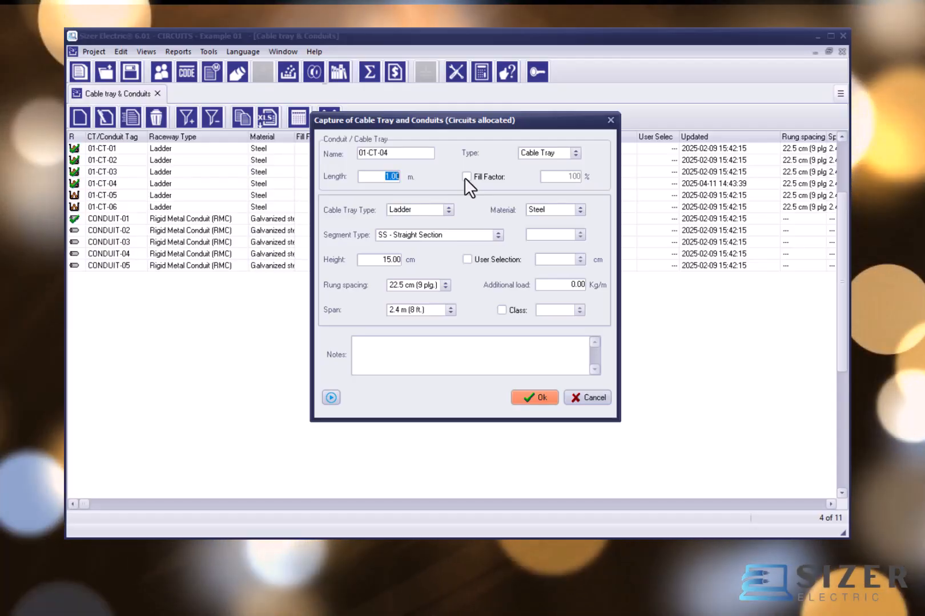
Step: Try enabling an individual fill factor for tray 01-CT-04 and switch it back off
{"action": "left_click", "coordinate": [466, 176]}
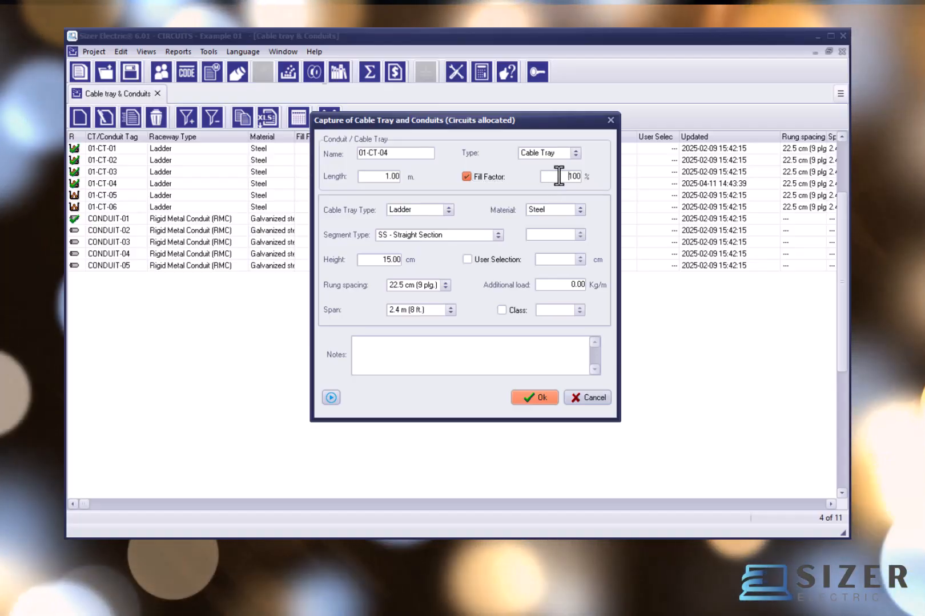
{"action": "left_click_drag", "start_coordinate": [556, 176], "coordinate": [588, 176]}
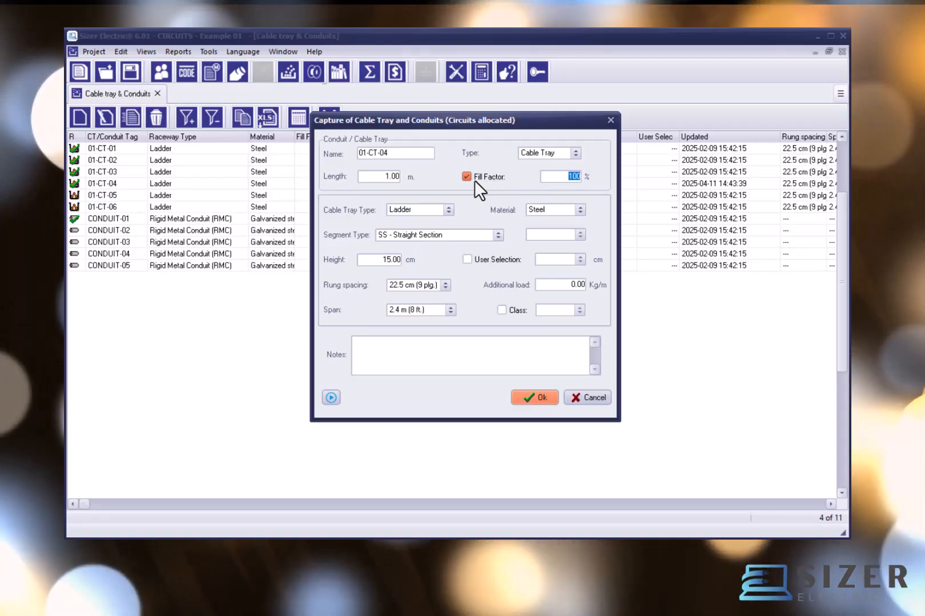
{"action": "left_click", "coordinate": [466, 176]}
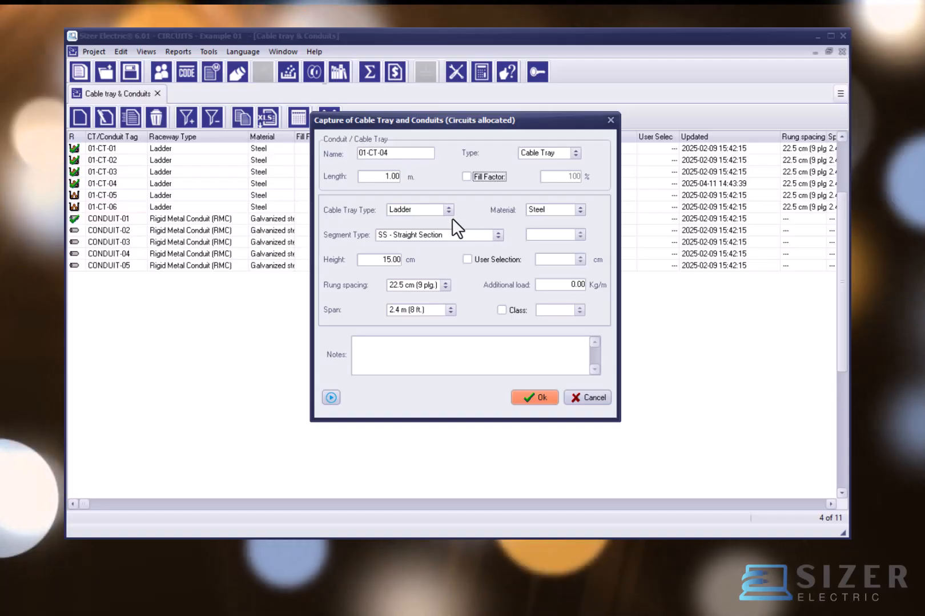
Step: Review the cable tray type, segment type and material choices for tray 01-CT-04, along with its height
{"action": "left_click", "coordinate": [446, 210]}
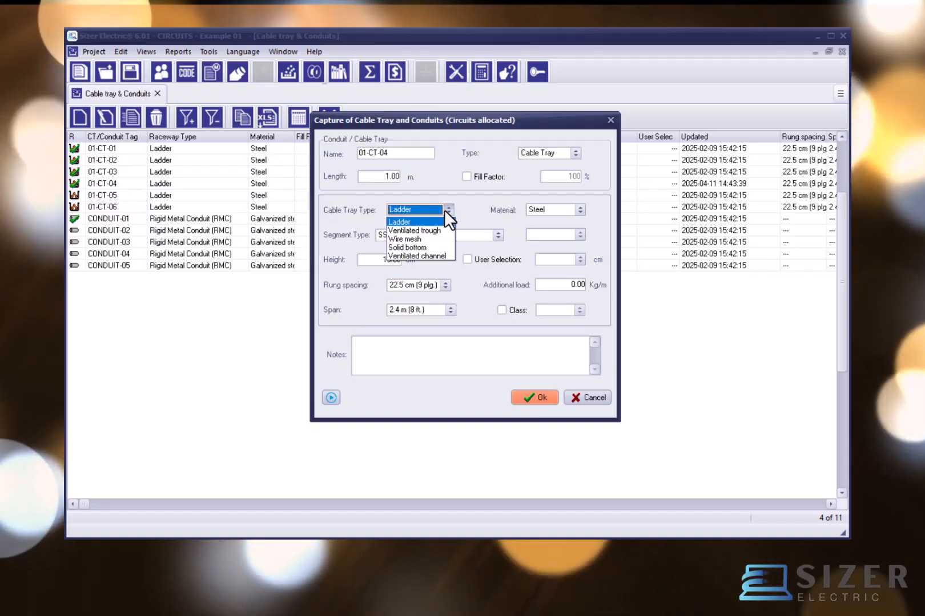
{"action": "left_click", "coordinate": [446, 212]}
{"action": "left_click", "coordinate": [495, 234]}
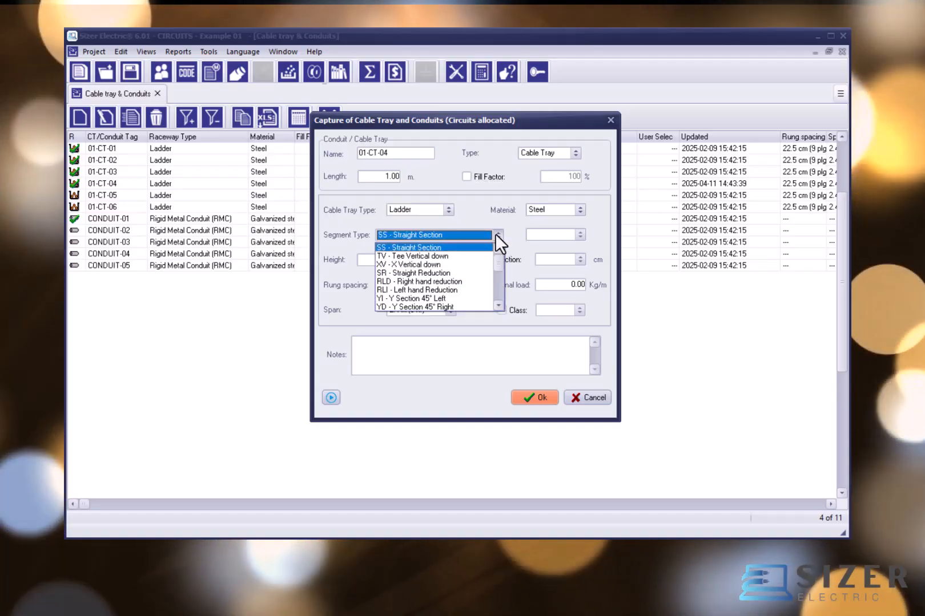
{"action": "left_click", "coordinate": [512, 224]}
{"action": "left_click", "coordinate": [575, 210]}
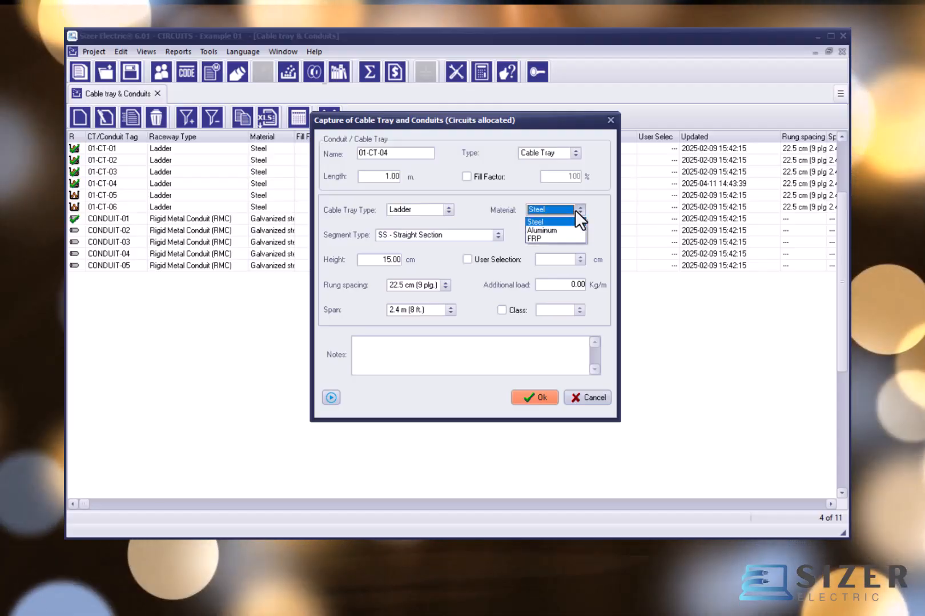
{"action": "left_click", "coordinate": [575, 210]}
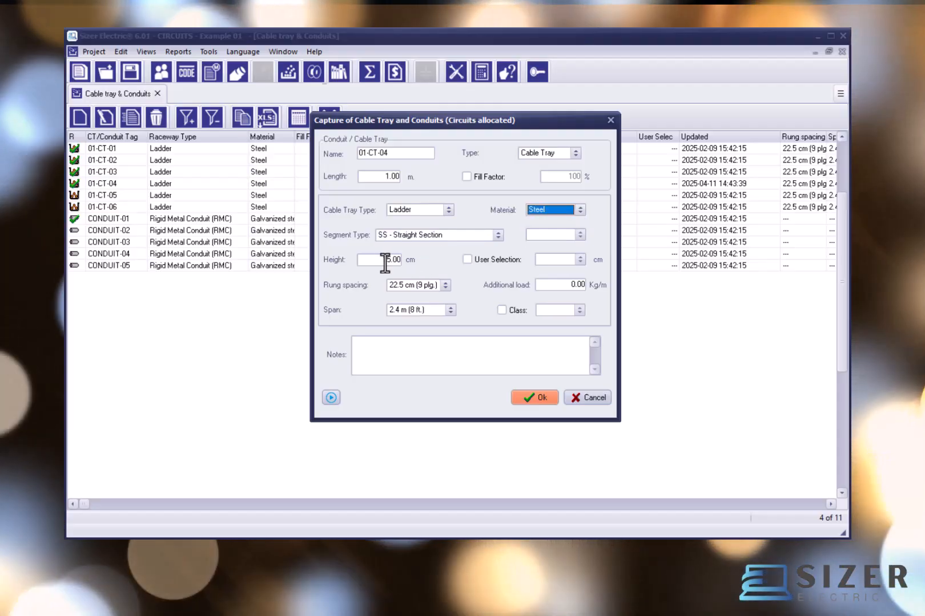
{"action": "left_click", "coordinate": [379, 259]}
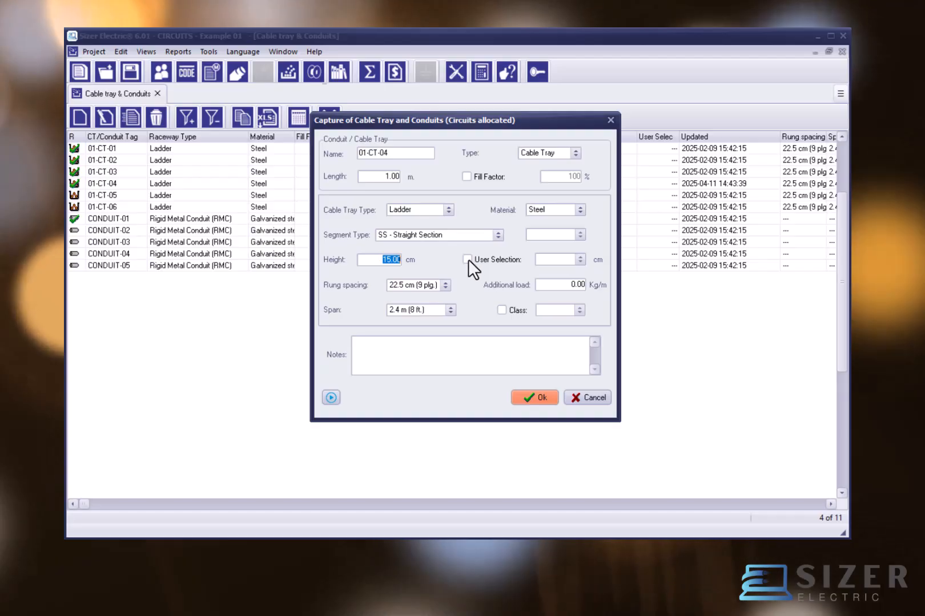
Step: Try enabling a user-selected width of 50.00 cm for tray 01-CT-04 and switch it back off
{"action": "left_click", "coordinate": [467, 260]}
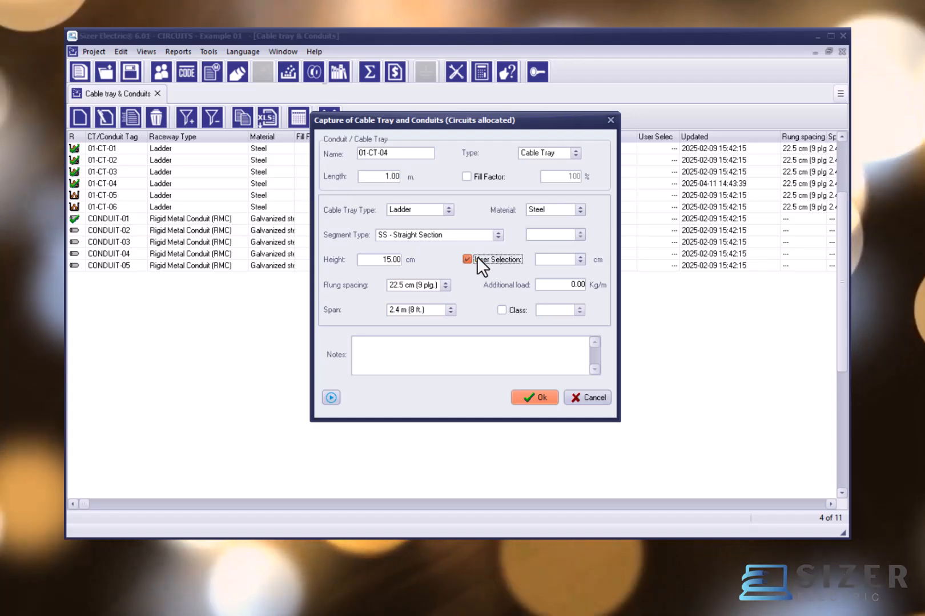
{"action": "left_click", "coordinate": [579, 258]}
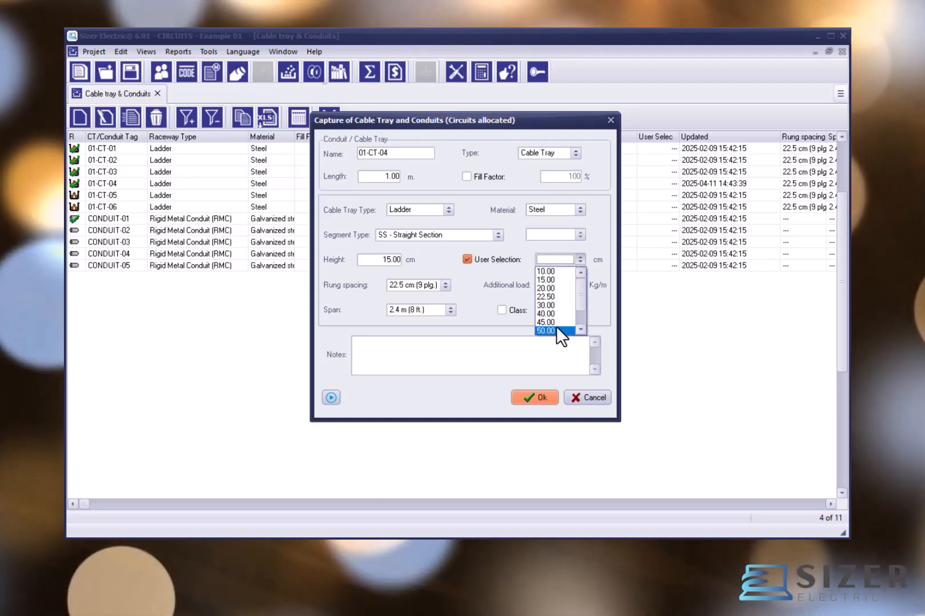
{"action": "left_click", "coordinate": [557, 327]}
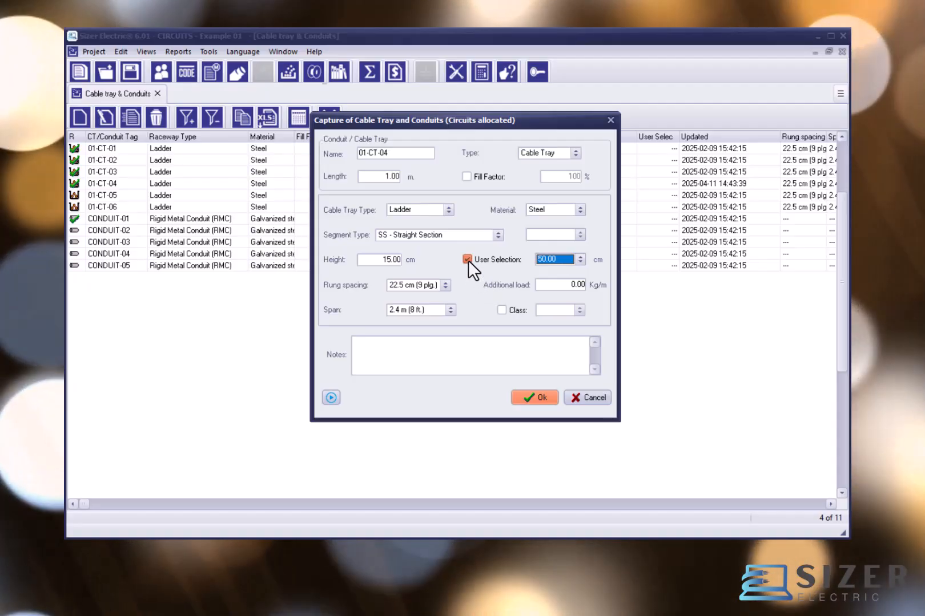
{"action": "left_click", "coordinate": [468, 261]}
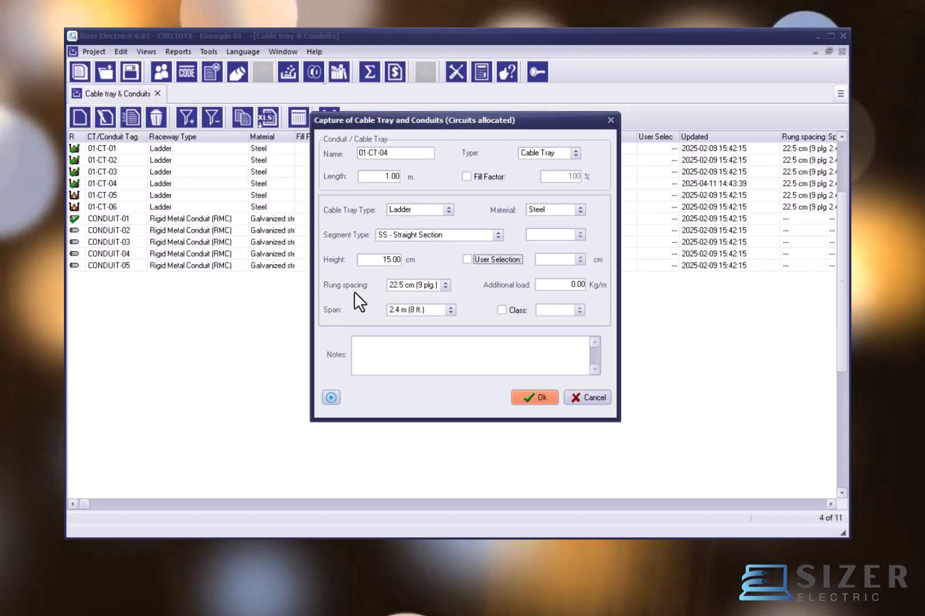
Step: Review the rung spacing and span choices for tray 01-CT-04, along with its additional load
{"action": "left_click", "coordinate": [446, 286]}
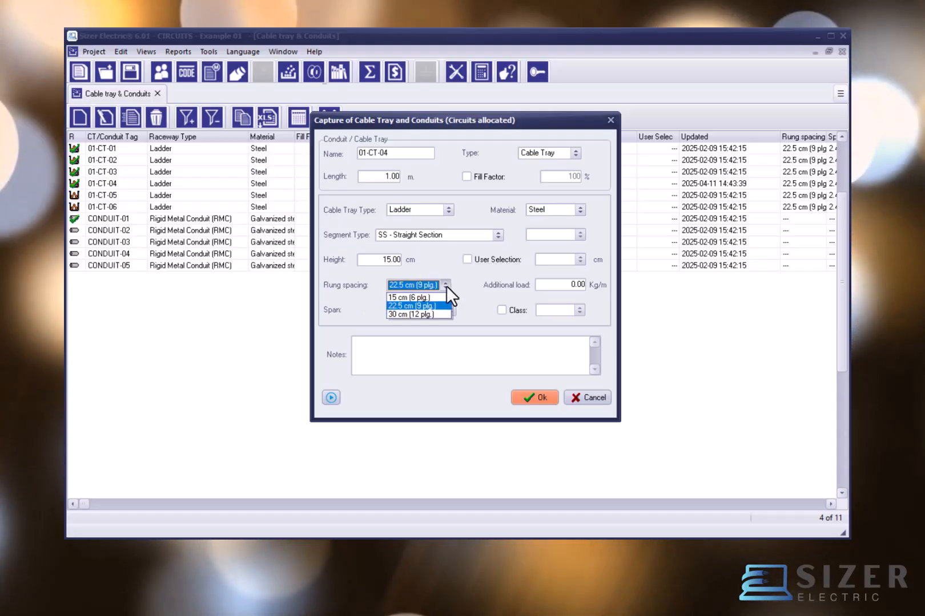
{"action": "left_click", "coordinate": [467, 284]}
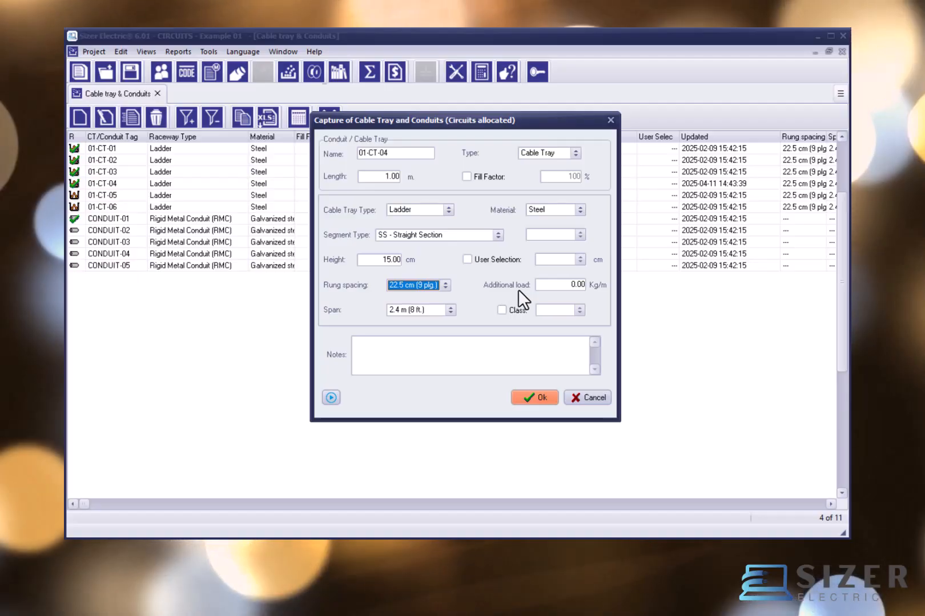
{"action": "double_click", "coordinate": [570, 285]}
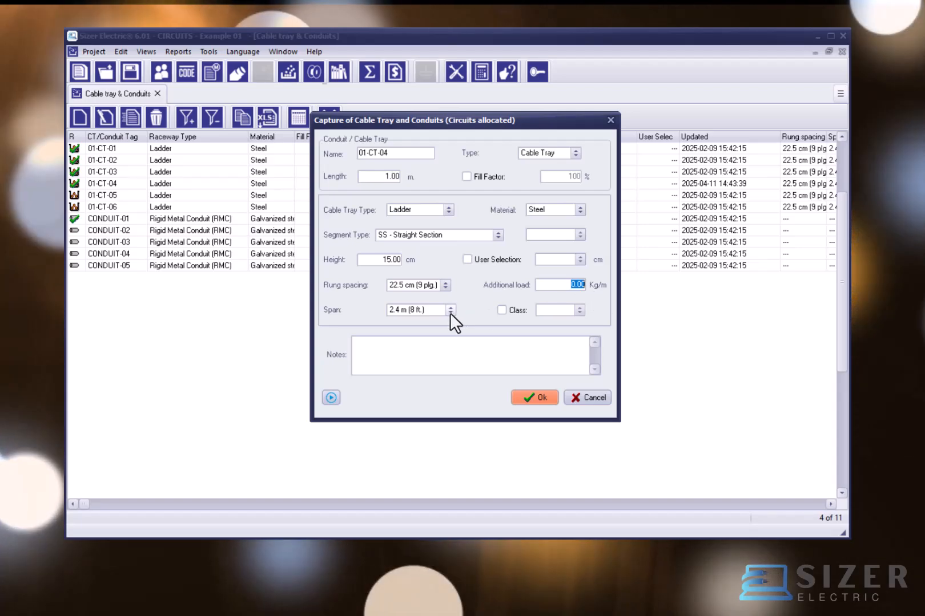
{"action": "left_click", "coordinate": [450, 310]}
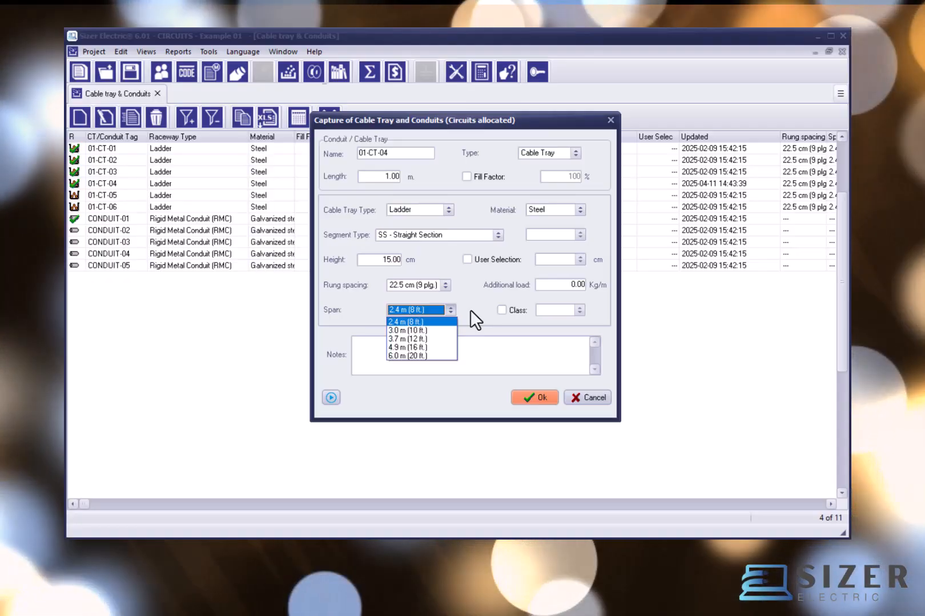
{"action": "left_click", "coordinate": [470, 310]}
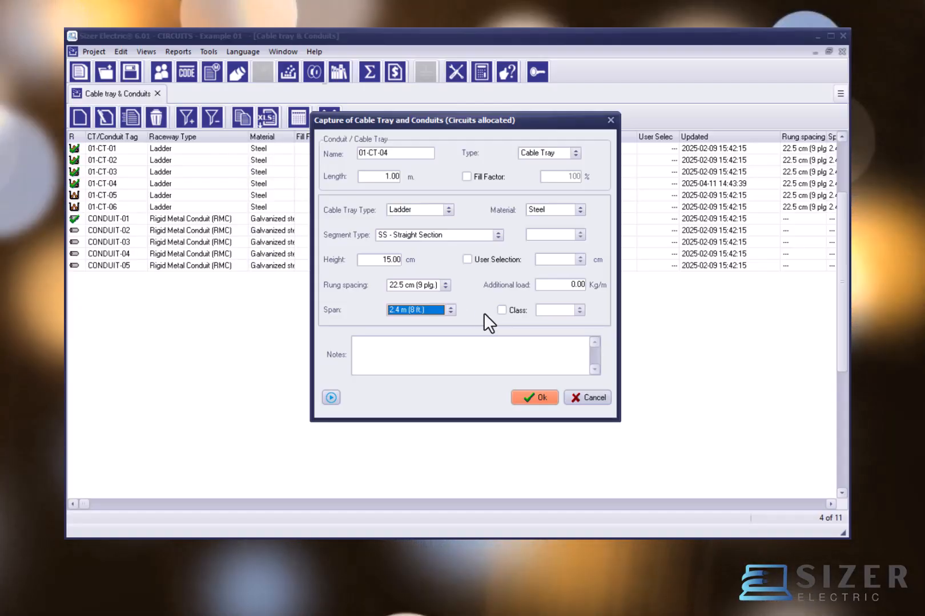
Step: Try enabling a user-defined class for tray 01-CT-04 with class A and switch it back off
{"action": "left_click", "coordinate": [501, 311]}
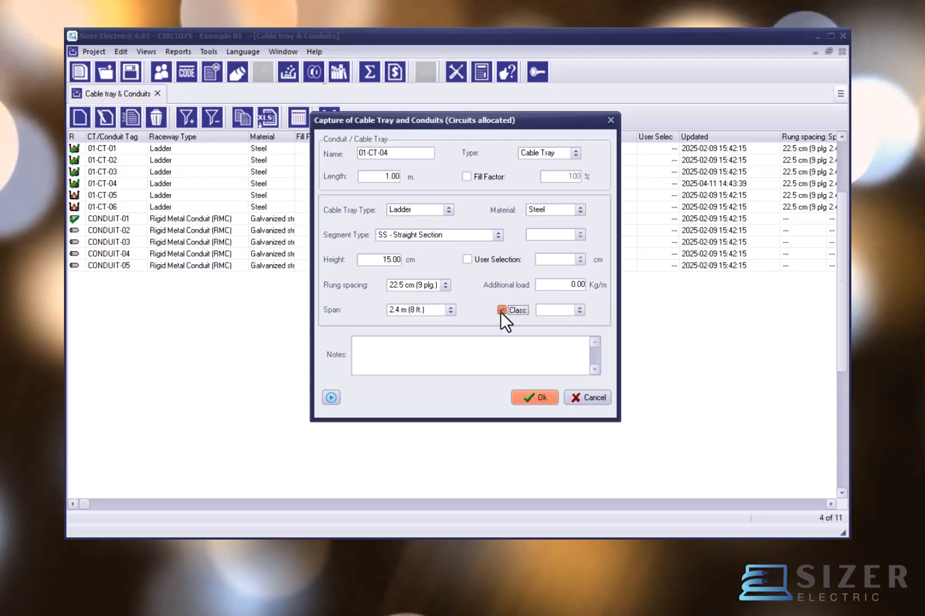
{"action": "left_click", "coordinate": [579, 312]}
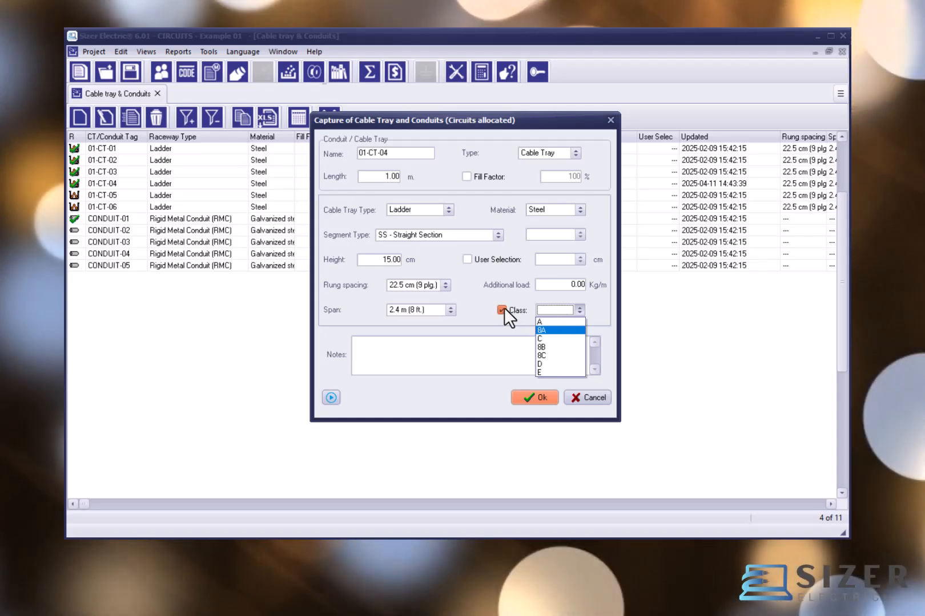
{"action": "left_click", "coordinate": [502, 309]}
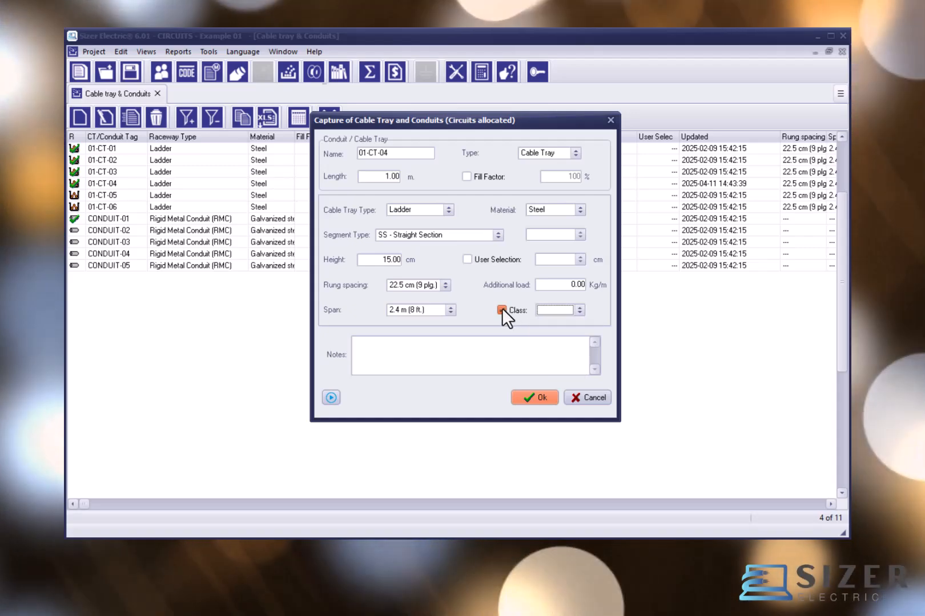
{"action": "left_click", "coordinate": [502, 308]}
{"action": "left_click", "coordinate": [504, 370]}
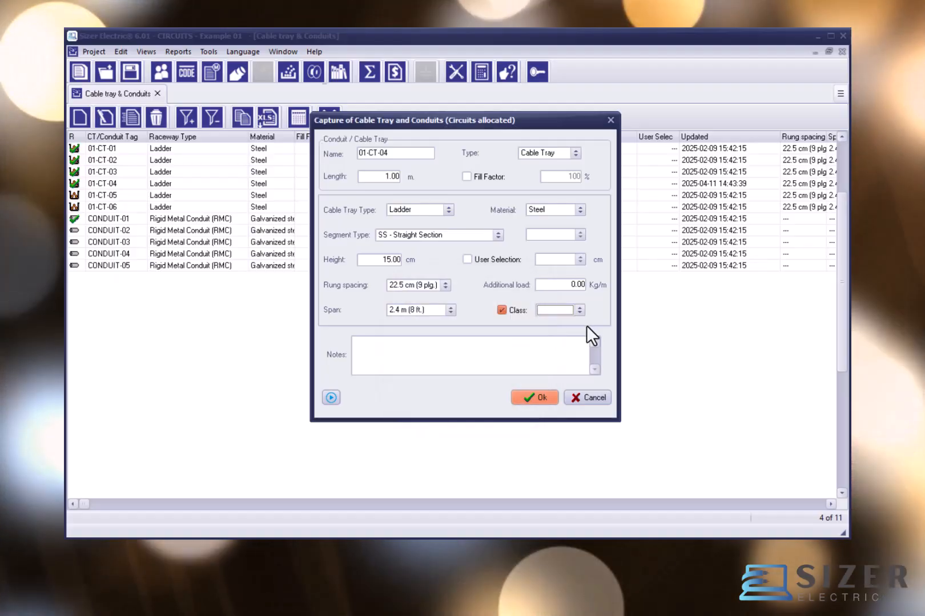
{"action": "left_click", "coordinate": [579, 310]}
{"action": "left_click", "coordinate": [555, 325]}
{"action": "left_click", "coordinate": [501, 310]}
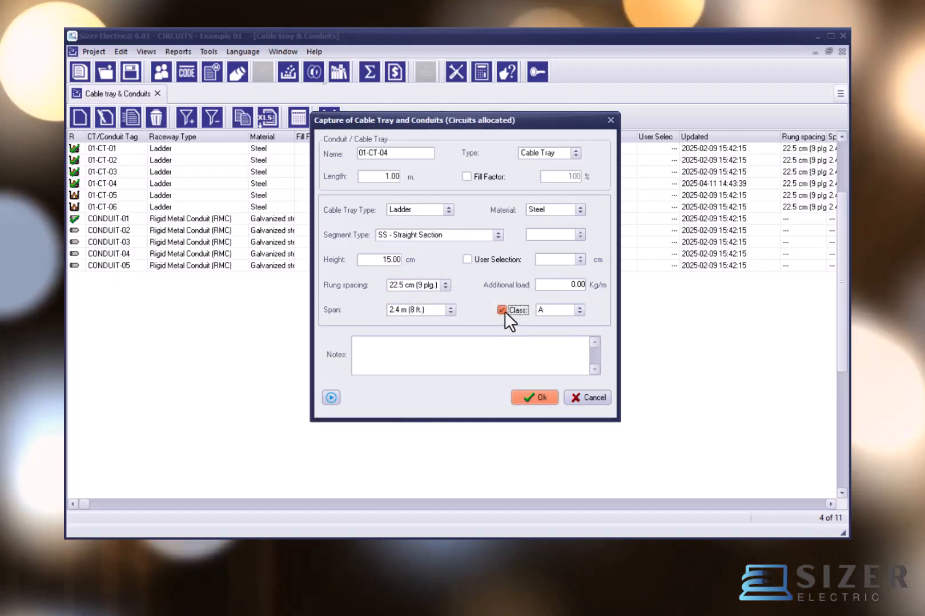
{"action": "left_click", "coordinate": [502, 310]}
Step: Leave the notes empty, save tray 01-CT-04 and decline adding another record
{"action": "left_click", "coordinate": [419, 349]}
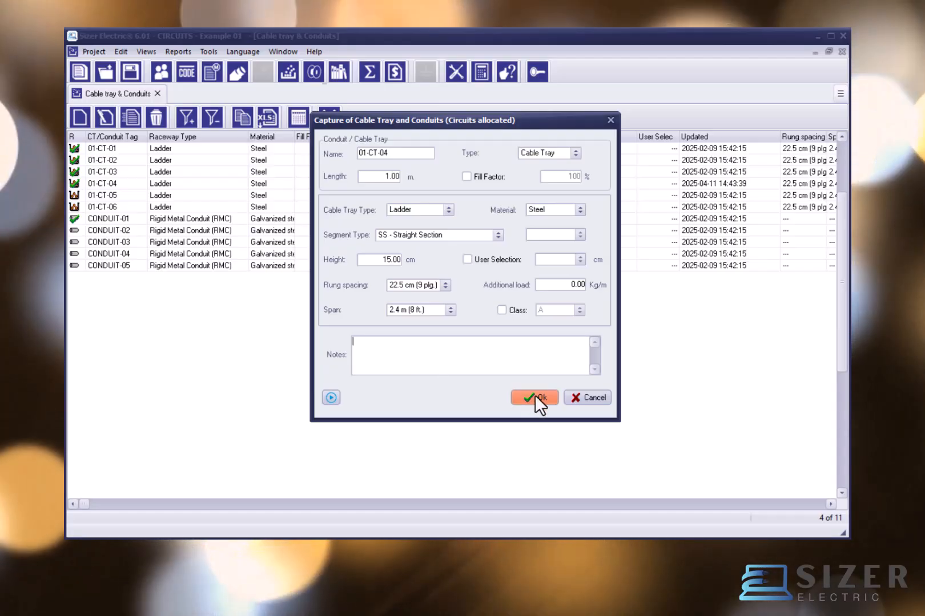
{"action": "left_click", "coordinate": [535, 395]}
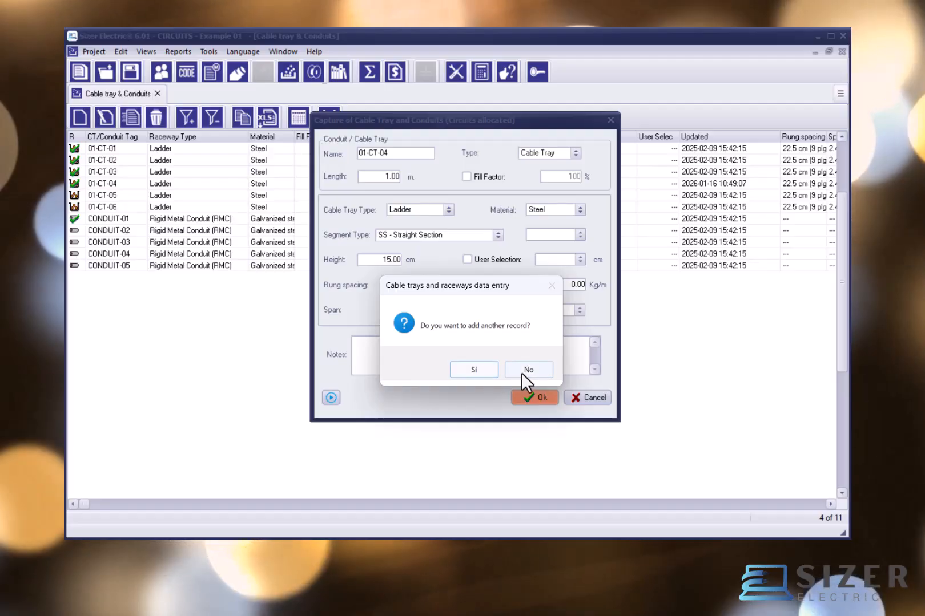
{"action": "left_click", "coordinate": [526, 371]}
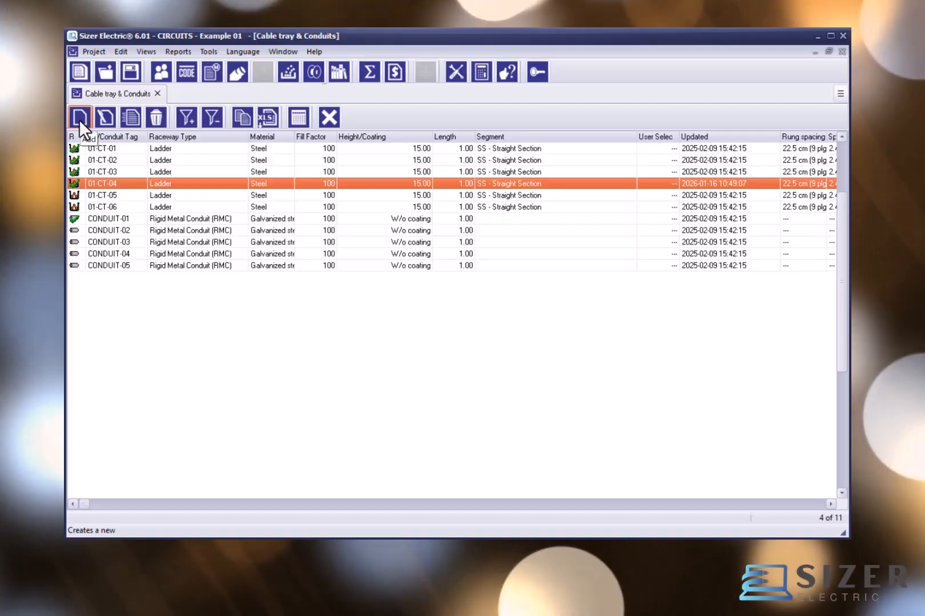
Step: Open CONDUIT-01 for editing and check its raceway type and length without changing them
{"action": "double_click", "coordinate": [129, 219]}
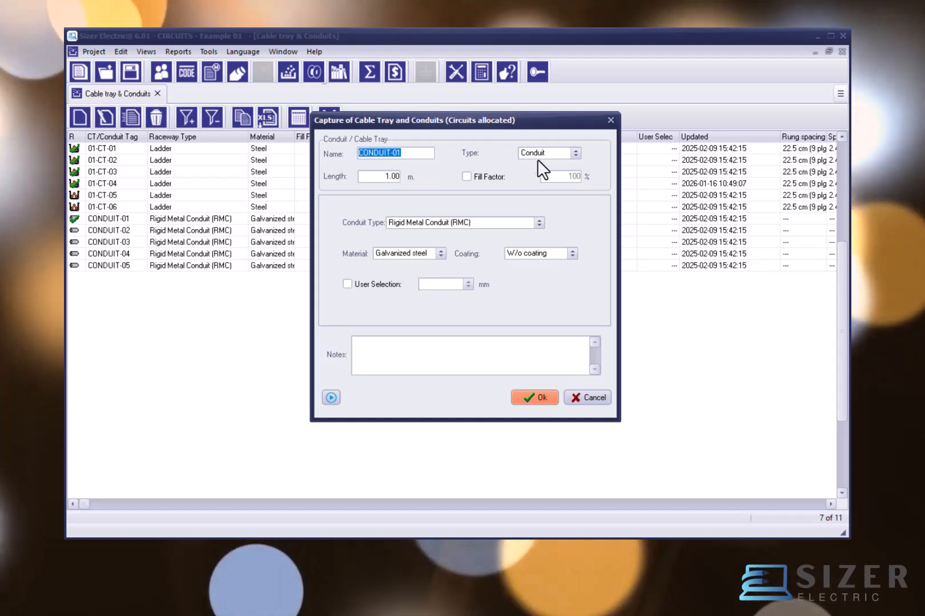
{"action": "left_click", "coordinate": [574, 154]}
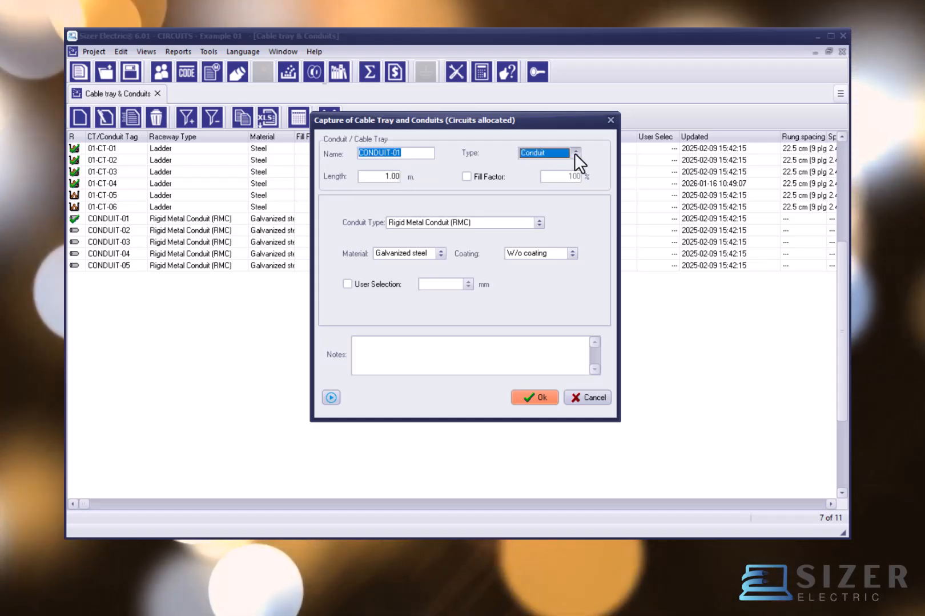
{"action": "left_click", "coordinate": [573, 154]}
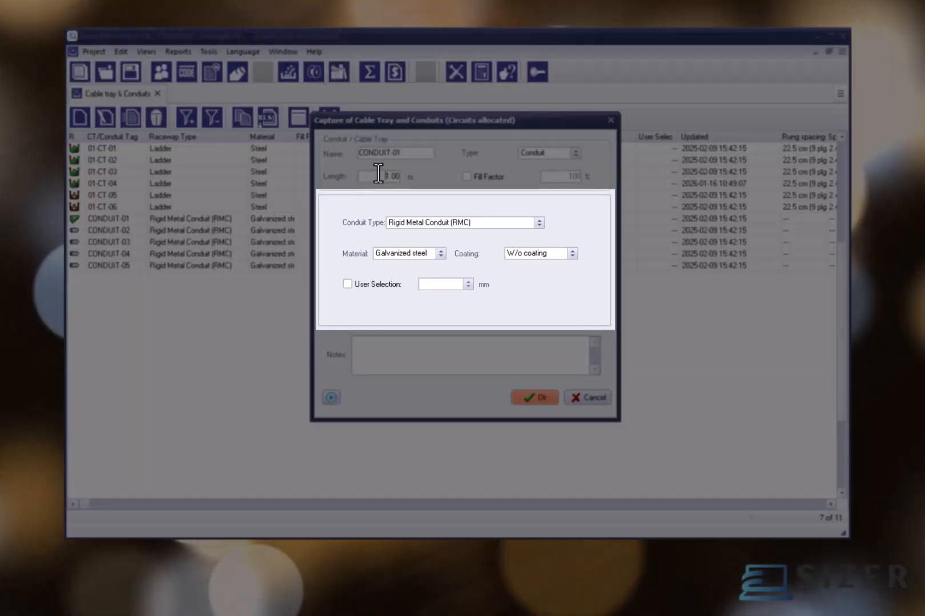
{"action": "double_click", "coordinate": [378, 174]}
Step: Review the available conduit types, materials and coatings for CONDUIT-01 without changing the selections
{"action": "left_click", "coordinate": [497, 222]}
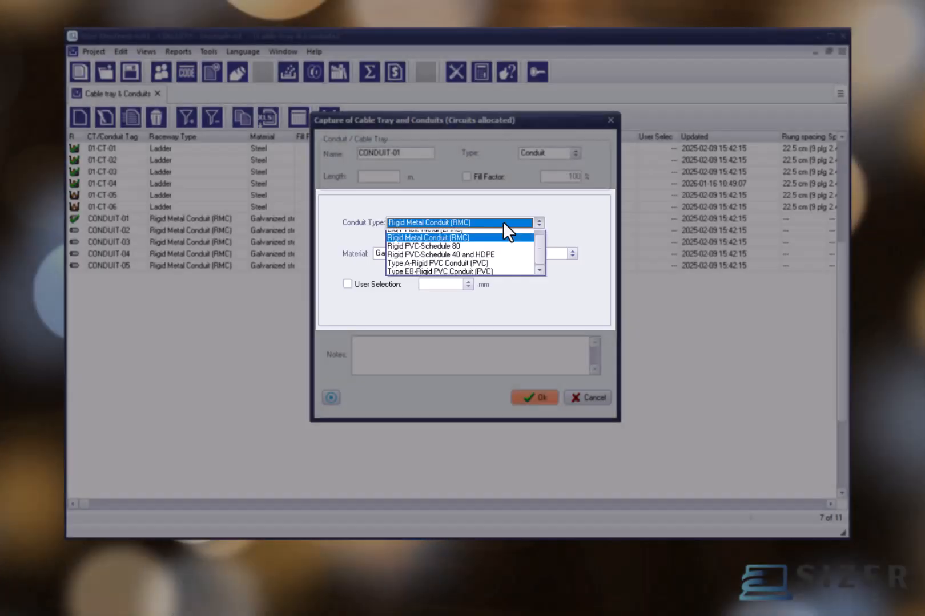
{"action": "scroll", "coordinate": [502, 223], "scroll_direction": "up", "scroll_amount": 1}
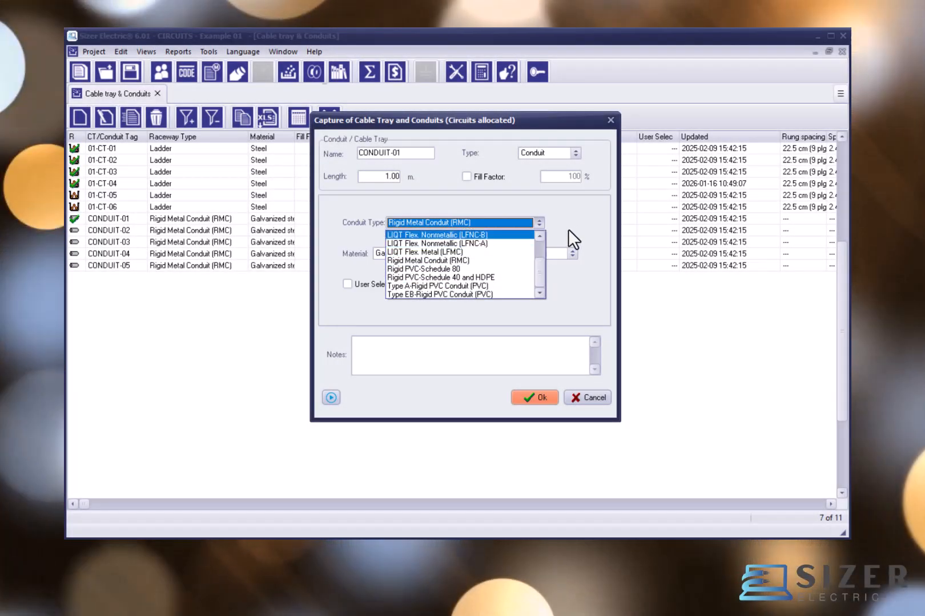
{"action": "left_click", "coordinate": [568, 229]}
{"action": "left_click", "coordinate": [444, 252]}
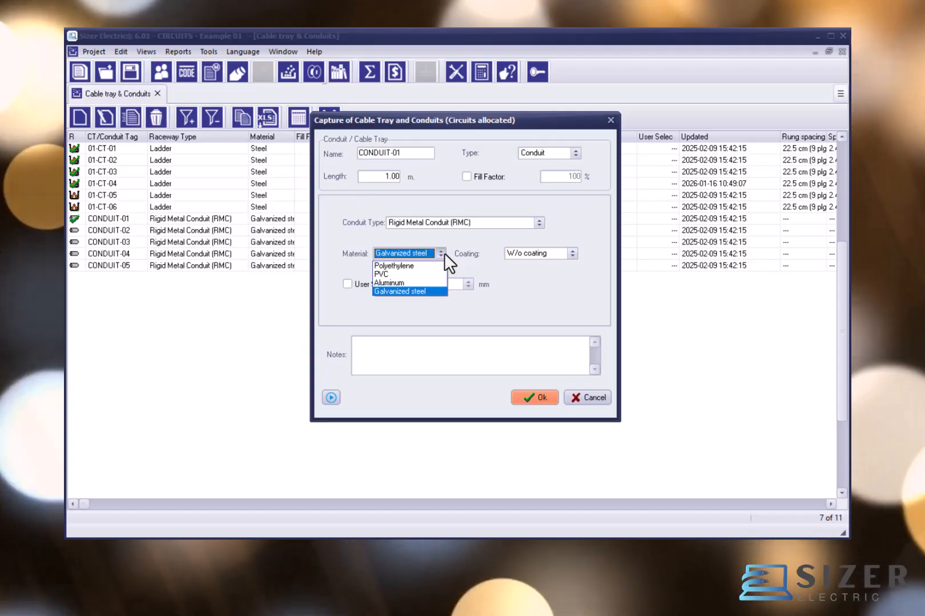
{"action": "left_click", "coordinate": [572, 252]}
{"action": "left_click", "coordinate": [572, 252]}
{"action": "left_click", "coordinate": [572, 252]}
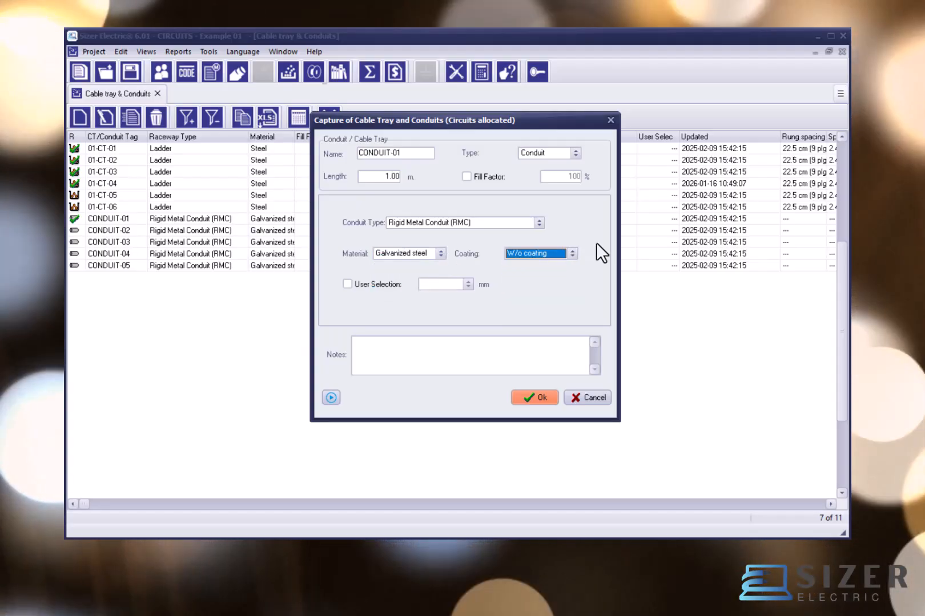
Step: Try enabling a user-selected size of 53.0 mm for CONDUIT-01 and switch it back off
{"action": "left_click", "coordinate": [347, 284]}
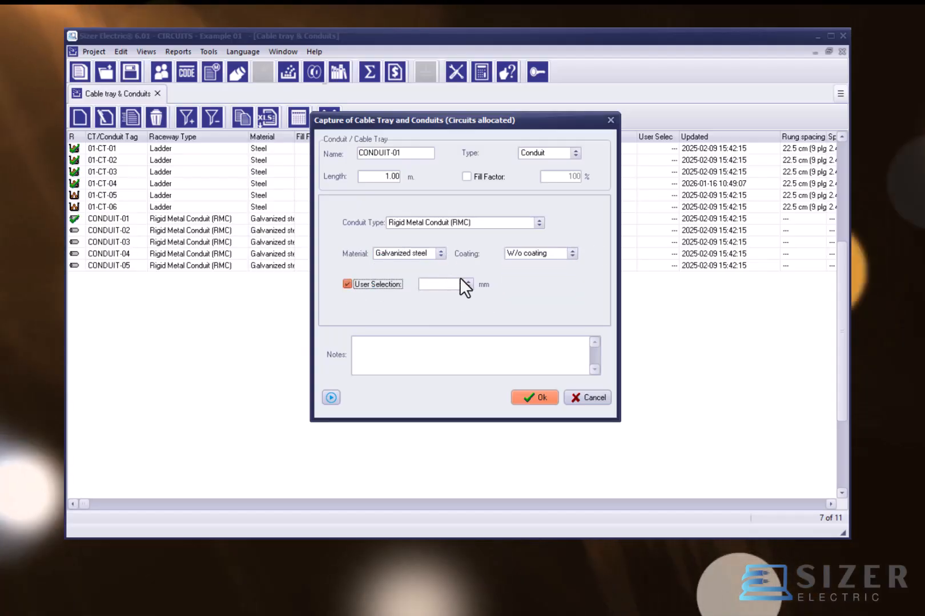
{"action": "left_click", "coordinate": [468, 284]}
{"action": "left_click", "coordinate": [439, 337]}
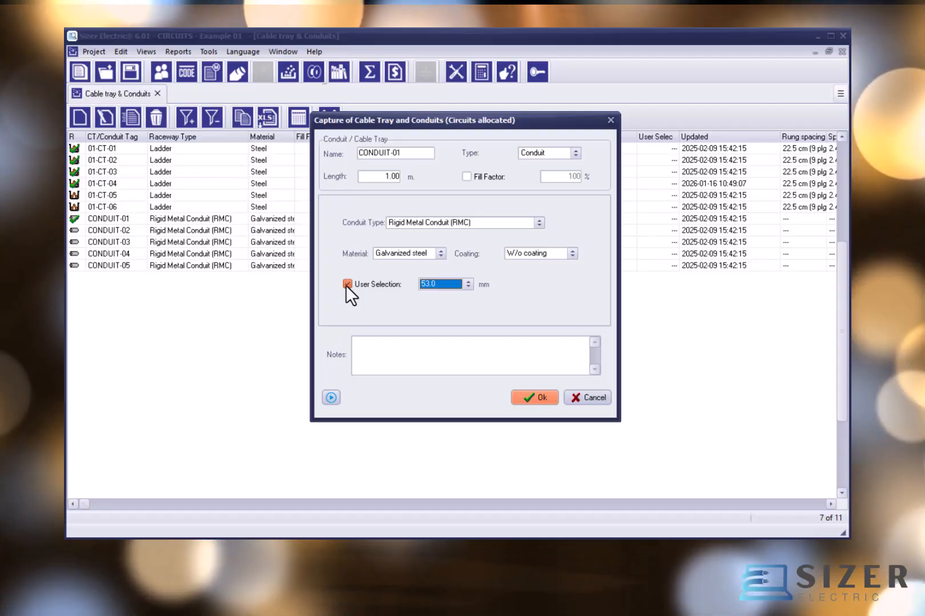
{"action": "left_click", "coordinate": [347, 284]}
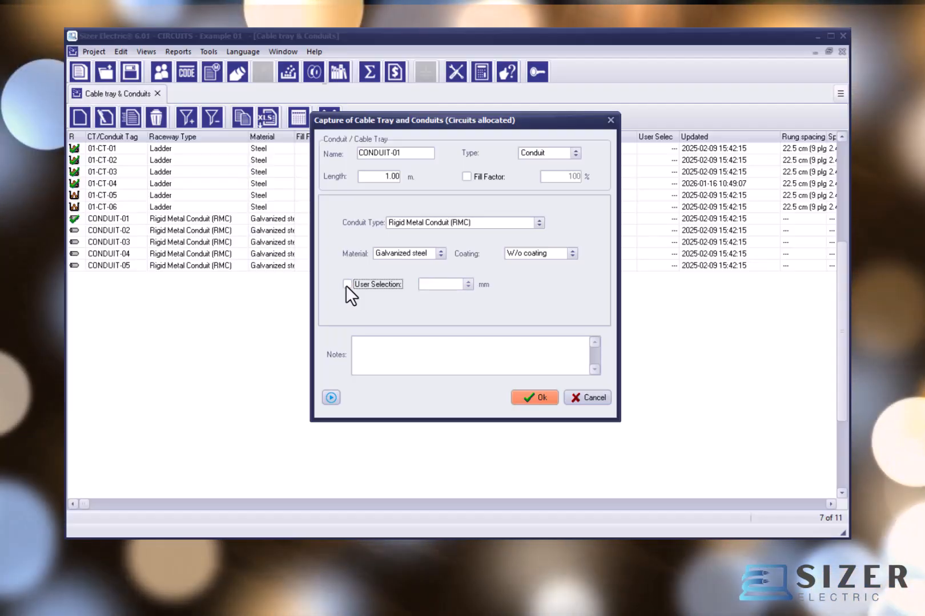
Step: Leave the notes empty, save CONDUIT-01 and decline adding another record
{"action": "left_click", "coordinate": [390, 349]}
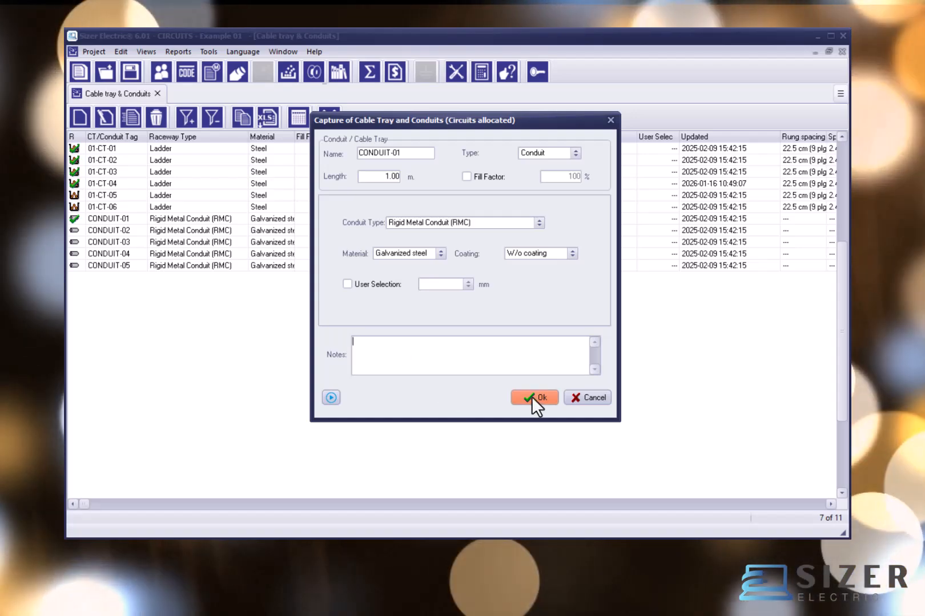
{"action": "left_click", "coordinate": [531, 397]}
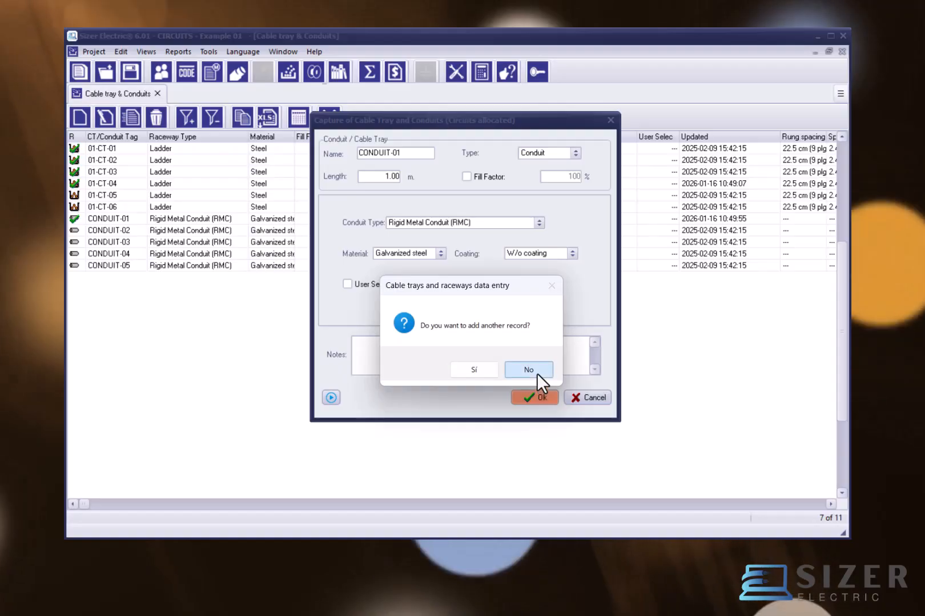
{"action": "left_click", "coordinate": [538, 373]}
Step: Look through the status icons of the listed cable trays and conduits from 01-CT-01 to CONDUIT-04, ending on 01-CT-05
{"action": "left_click", "coordinate": [114, 147]}
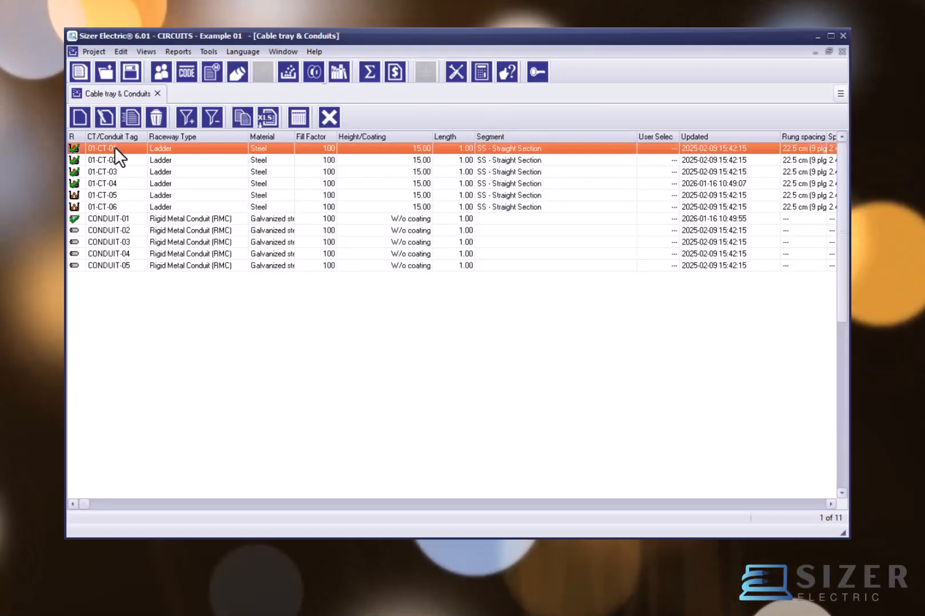
{"action": "left_click_drag", "start_coordinate": [108, 172], "coordinate": [92, 258]}
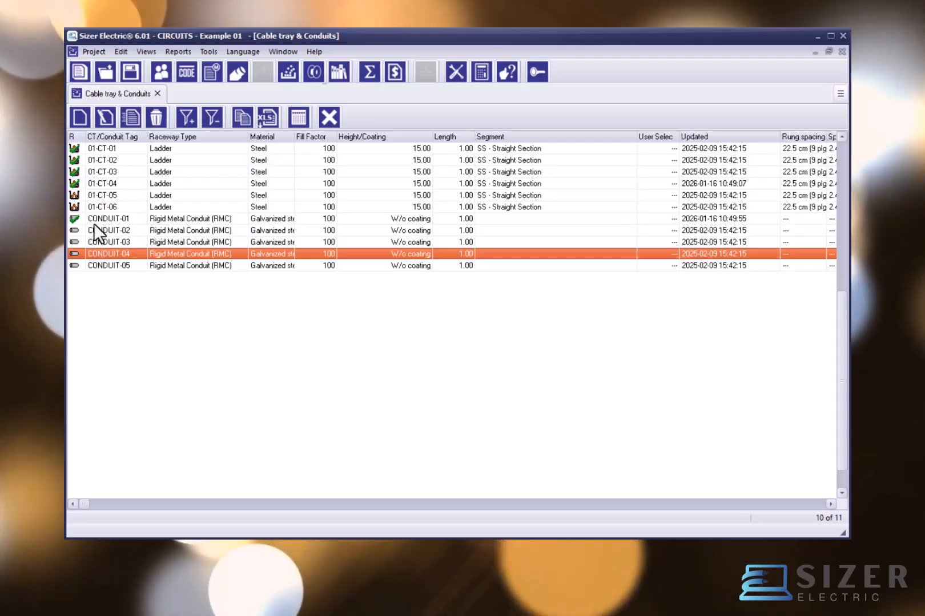
{"action": "left_click", "coordinate": [102, 198]}
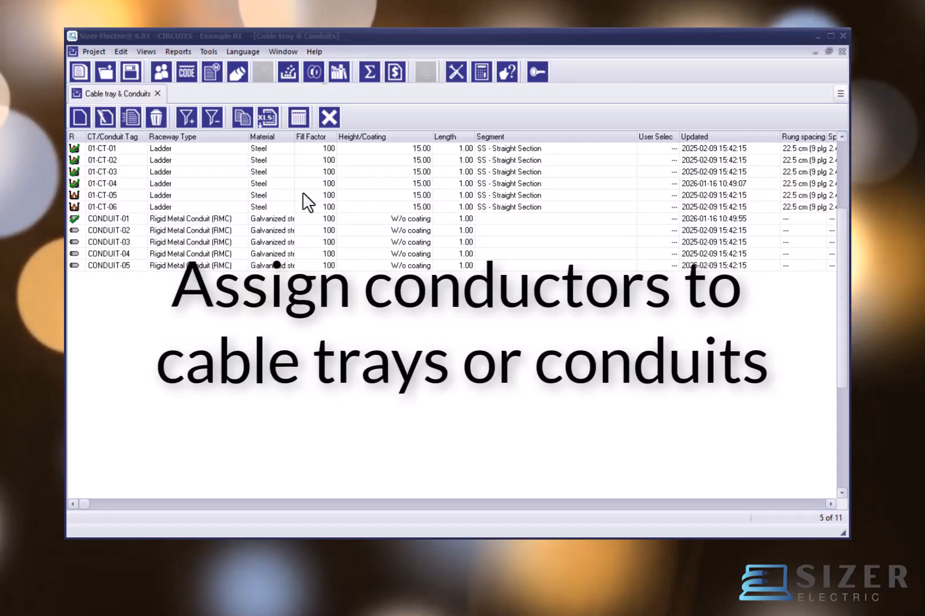
Step: Close the cable tray and conduit list and open the circuit allocation view for Example 01
{"action": "left_click", "coordinate": [329, 117]}
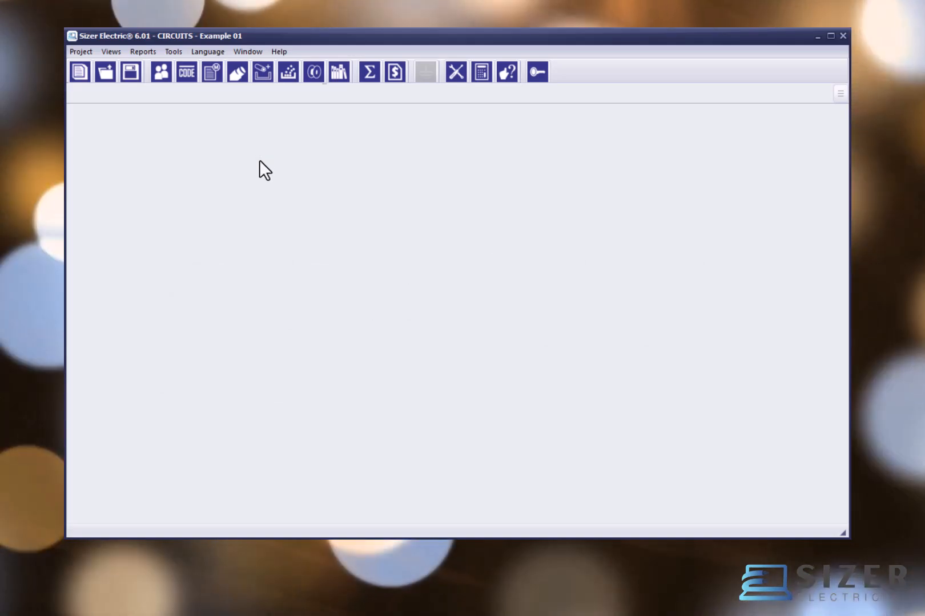
{"action": "left_click", "coordinate": [113, 51]}
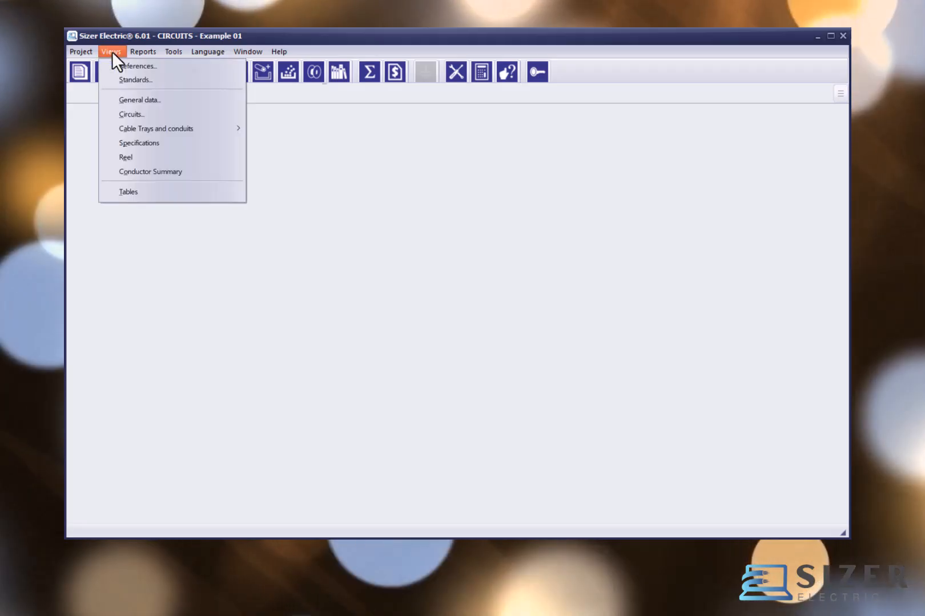
{"action": "mouse_move", "coordinate": [141, 133]}
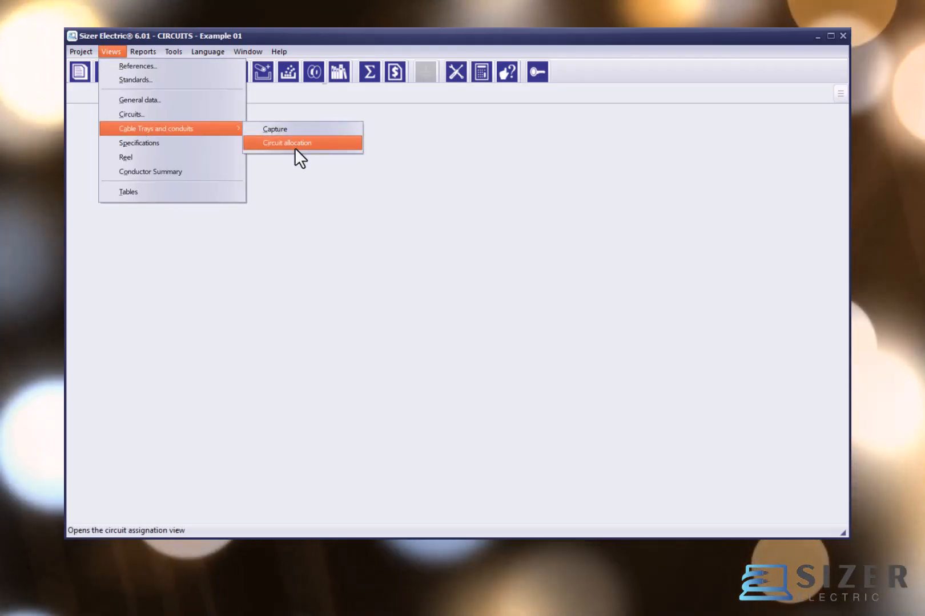
{"action": "left_click", "coordinate": [298, 172]}
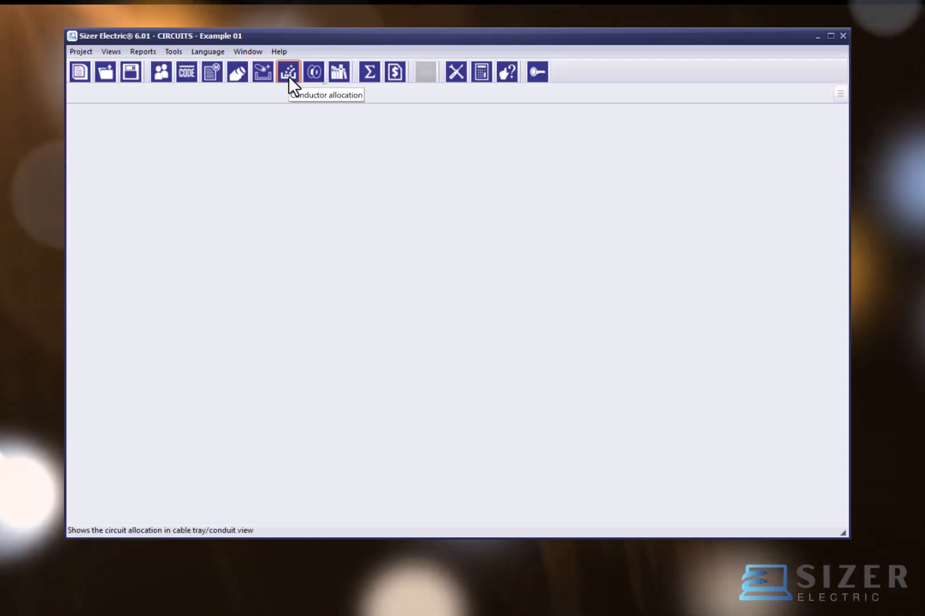
{"action": "left_click", "coordinate": [288, 73]}
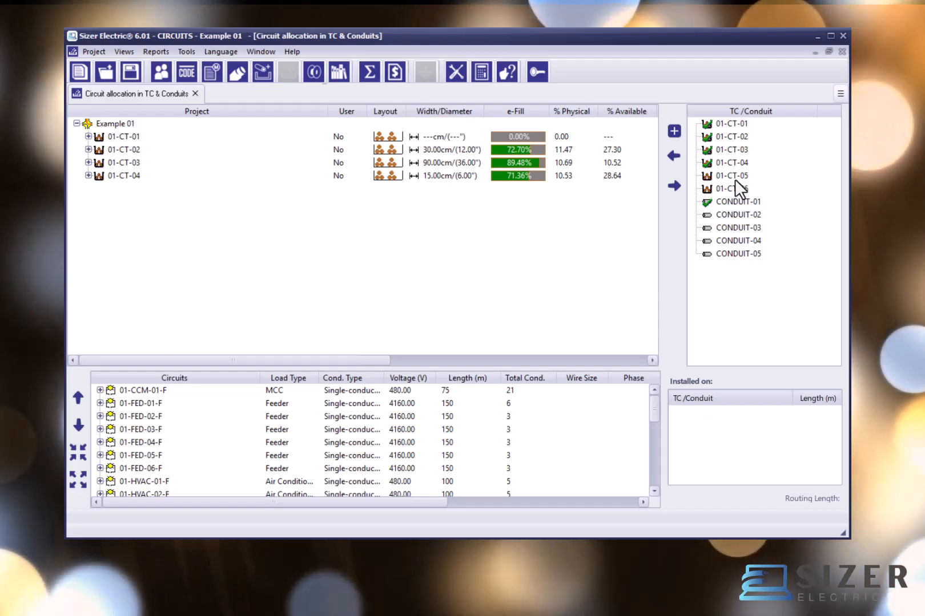
Step: Look through the available raceways in the TC/Conduit list from 01-CT-04 to CONDUIT-04
{"action": "left_click", "coordinate": [734, 160]}
{"action": "left_click", "coordinate": [730, 178]}
{"action": "left_click", "coordinate": [730, 193]}
{"action": "left_click", "coordinate": [731, 203]}
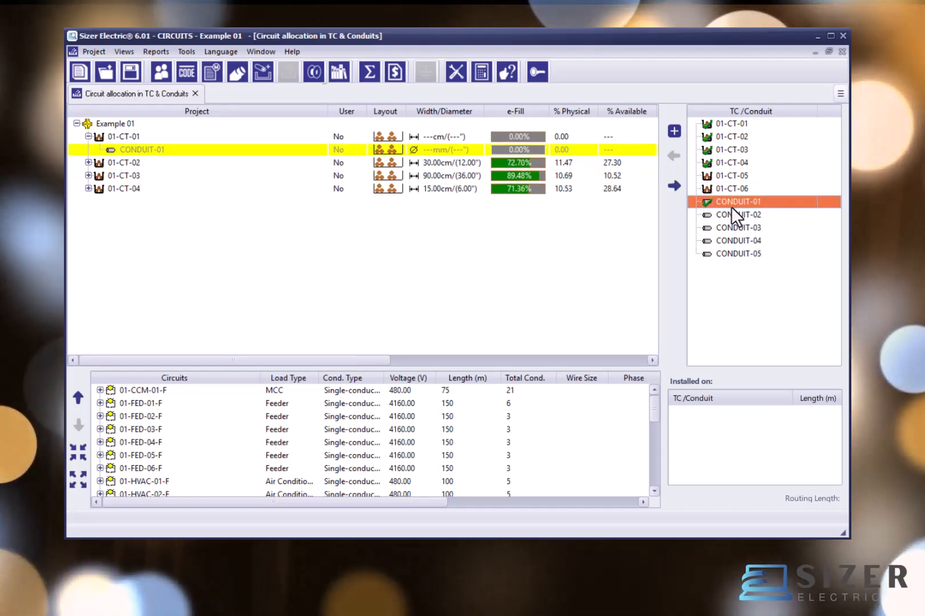
{"action": "left_click", "coordinate": [734, 228]}
{"action": "left_click", "coordinate": [734, 239]}
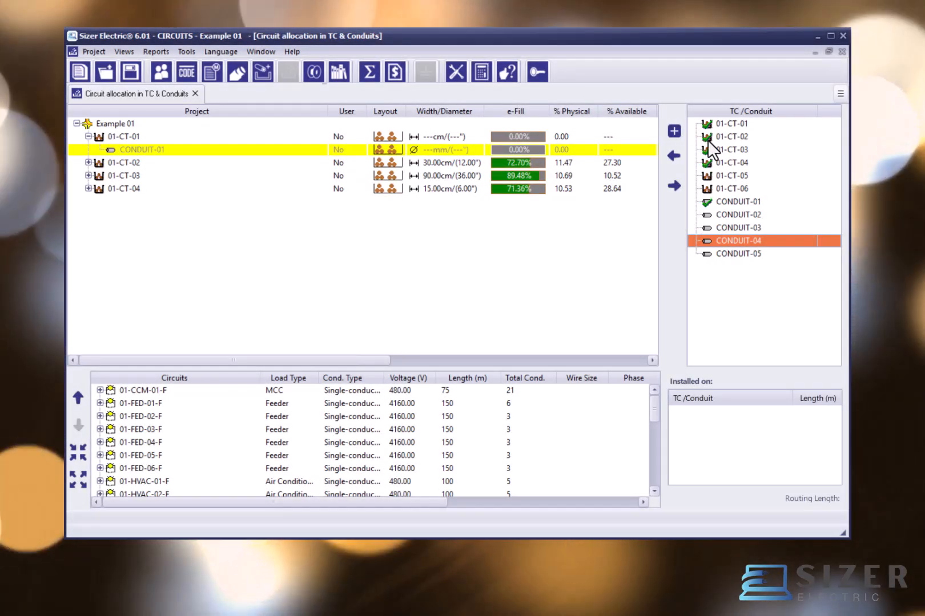
Step: Check the allocation icons of 01-CT-02, 01-CT-03, 01-CT-04 and CONDUIT-01, and view the commands available for 01-CT-05
{"action": "left_click", "coordinate": [707, 139]}
{"action": "left_click", "coordinate": [706, 150]}
{"action": "left_click", "coordinate": [708, 162]}
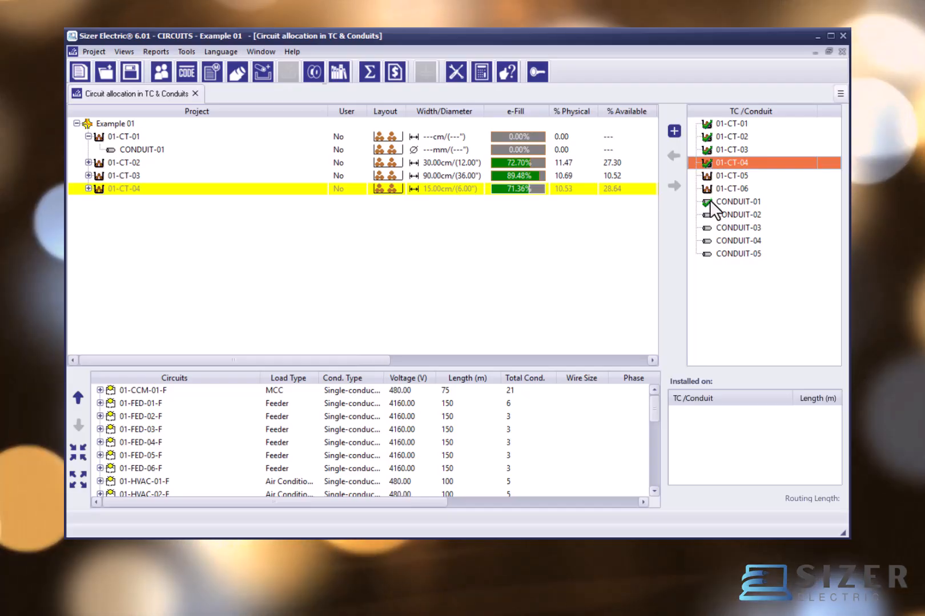
{"action": "left_click", "coordinate": [708, 201]}
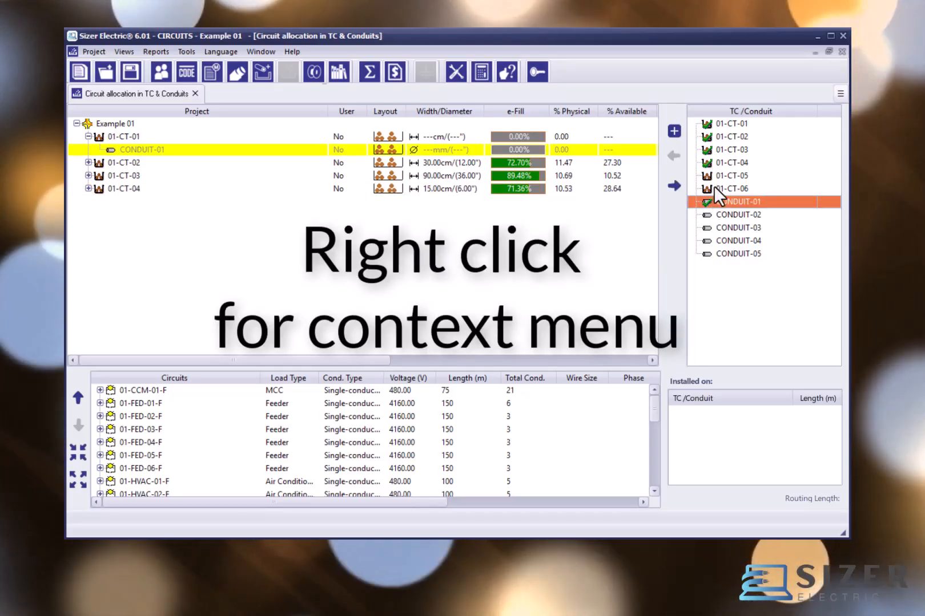
{"action": "right_click", "coordinate": [728, 176]}
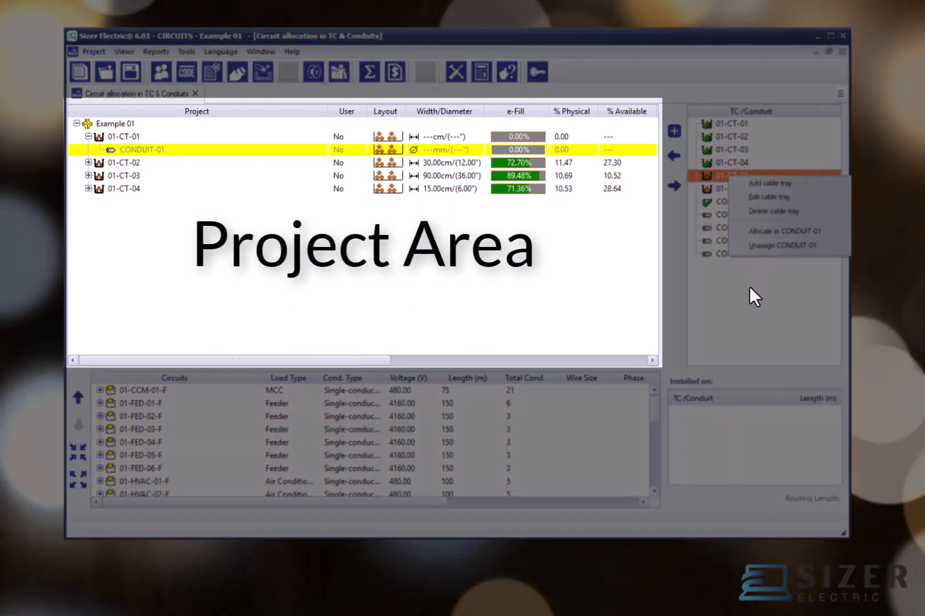
{"action": "left_click", "coordinate": [749, 283]}
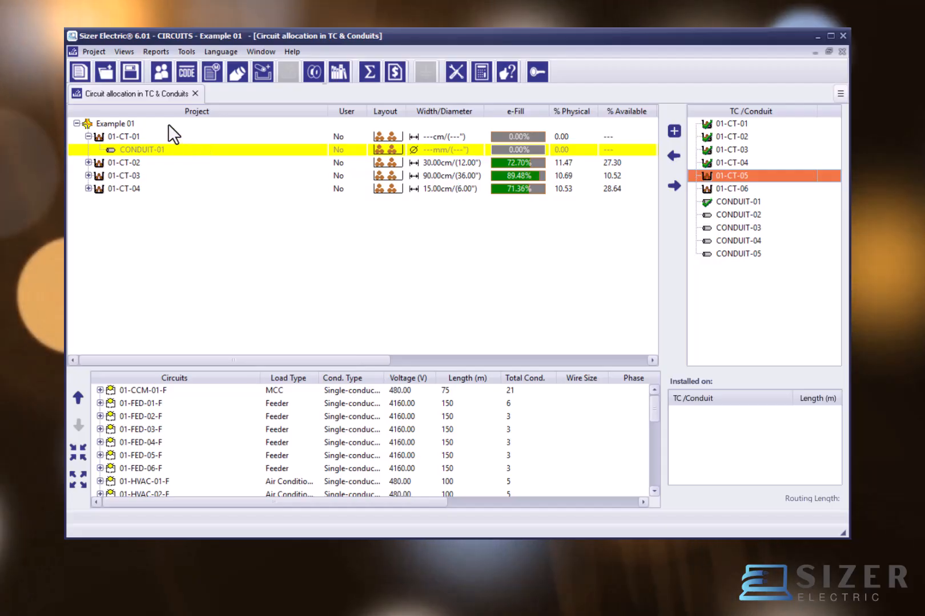
Step: Look through the raceways allocated in the Example 01 project tree, from 01-CT-01 to 01-CT-04
{"action": "left_click", "coordinate": [168, 124]}
{"action": "left_click", "coordinate": [153, 138]}
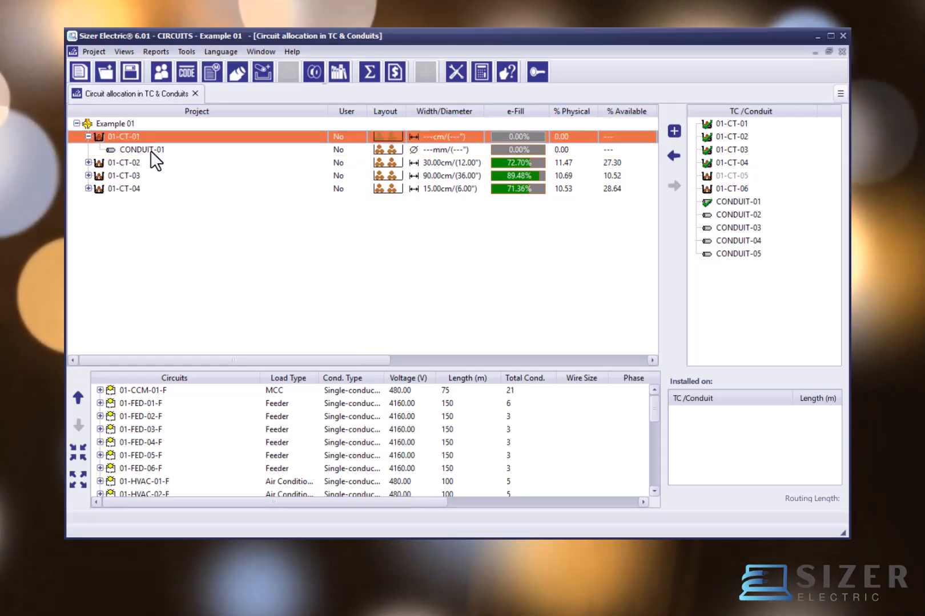
{"action": "left_click", "coordinate": [140, 159]}
{"action": "left_click", "coordinate": [134, 177]}
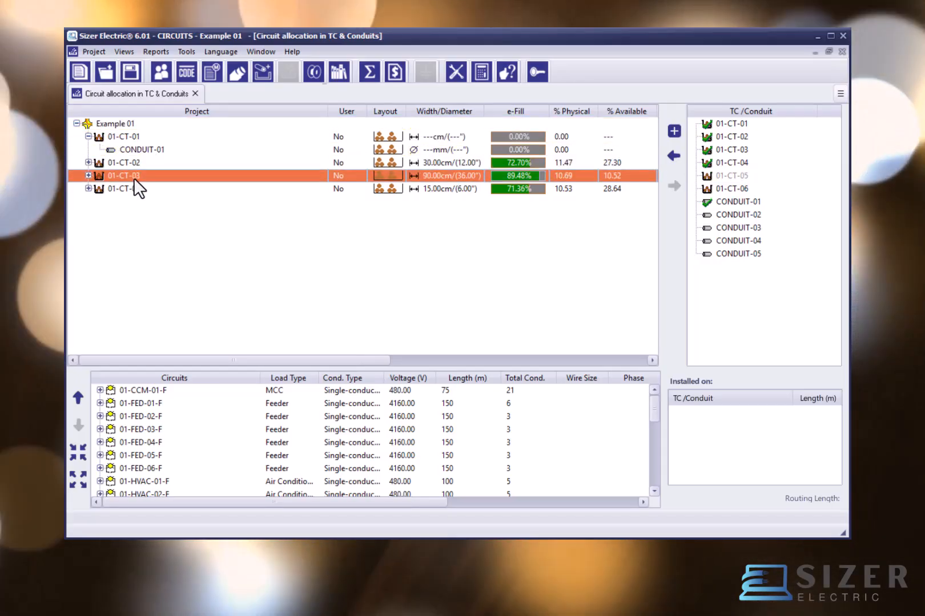
{"action": "left_click", "coordinate": [128, 188]}
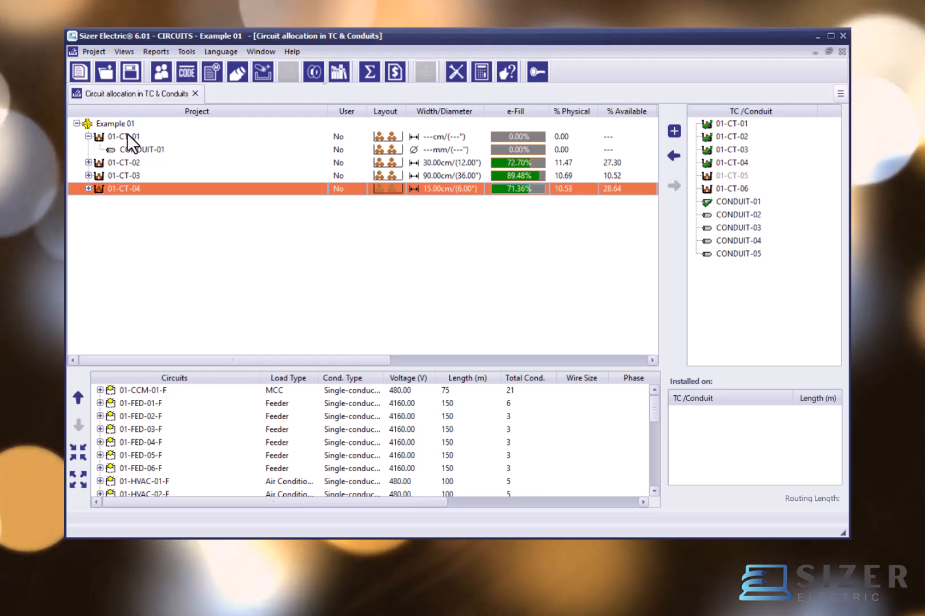
{"action": "left_click", "coordinate": [126, 139]}
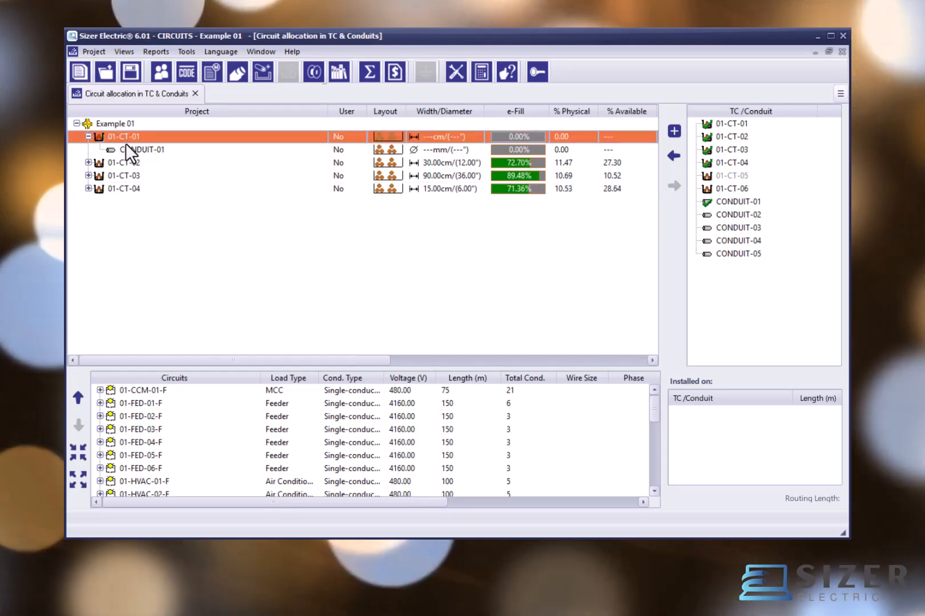
Step: Examine the width, fill, conductor, weight, type, class and error data of 01-CT-02 in the project area, and view its available commands
{"action": "left_click", "coordinate": [416, 161]}
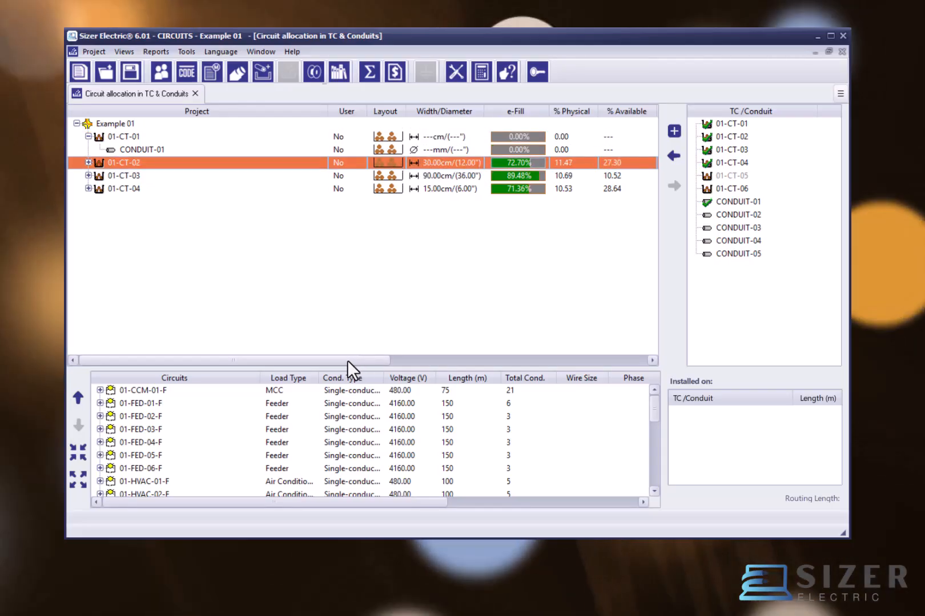
{"action": "left_click_drag", "start_coordinate": [344, 359], "coordinate": [593, 363]}
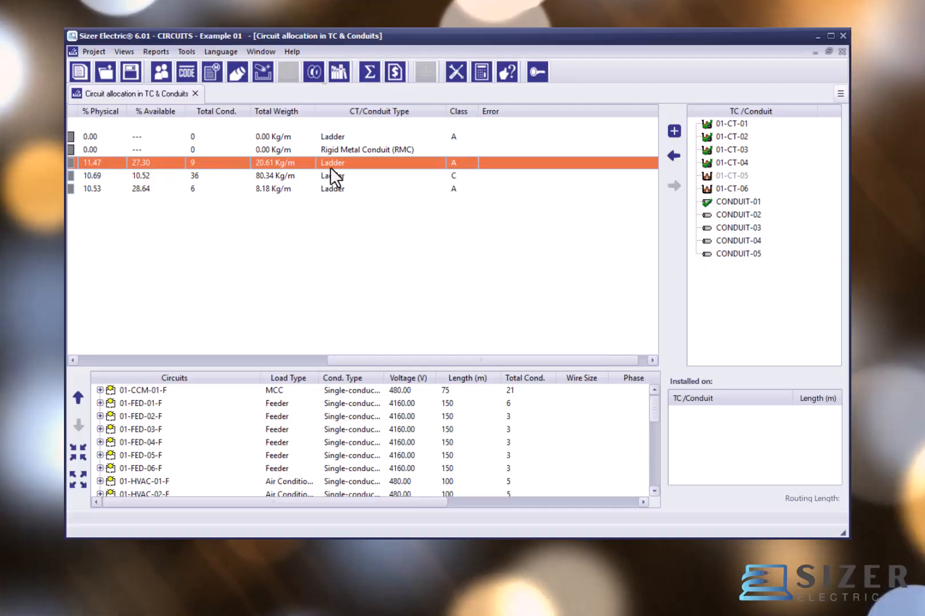
{"action": "left_click_drag", "start_coordinate": [506, 359], "coordinate": [223, 359]}
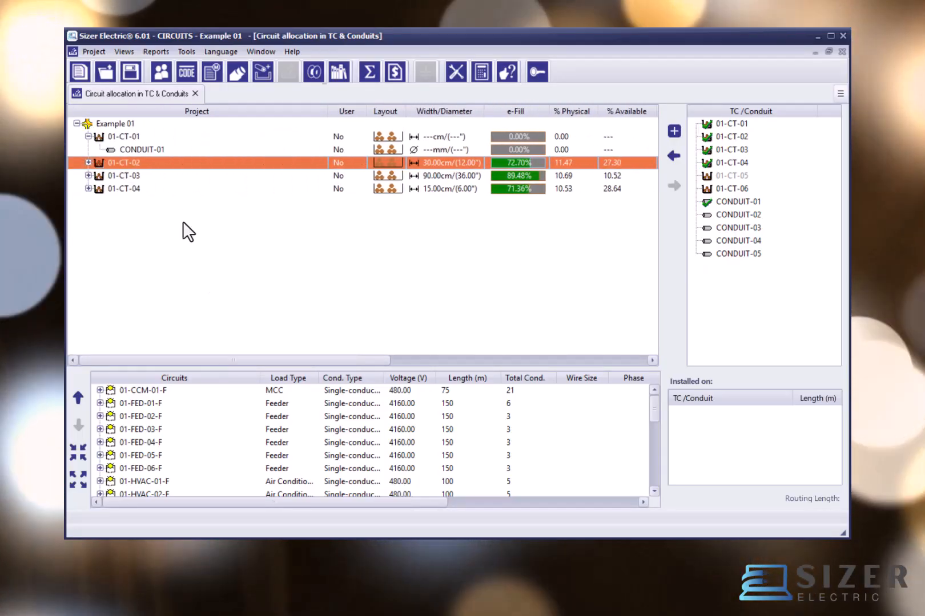
{"action": "right_click", "coordinate": [162, 165]}
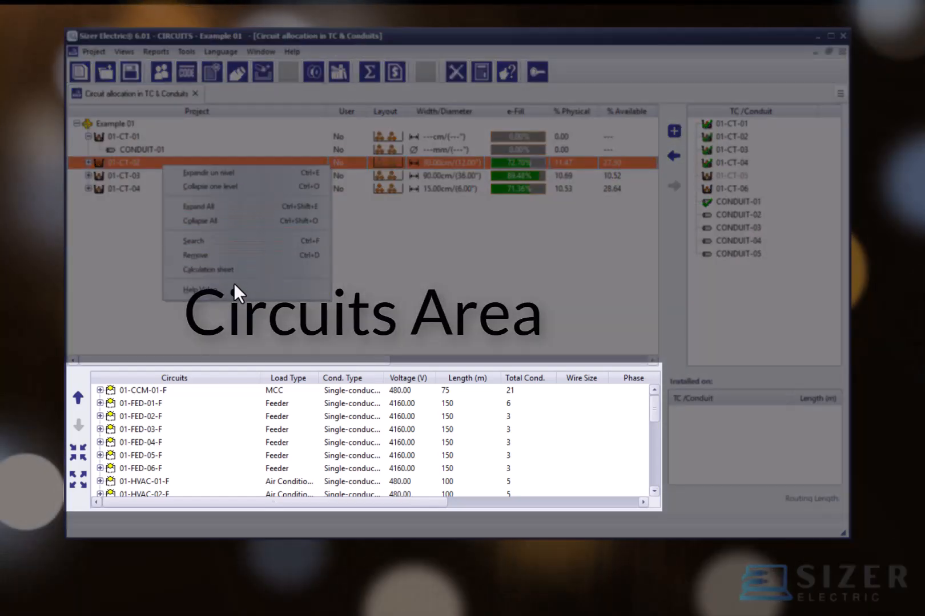
{"action": "left_click", "coordinate": [376, 276]}
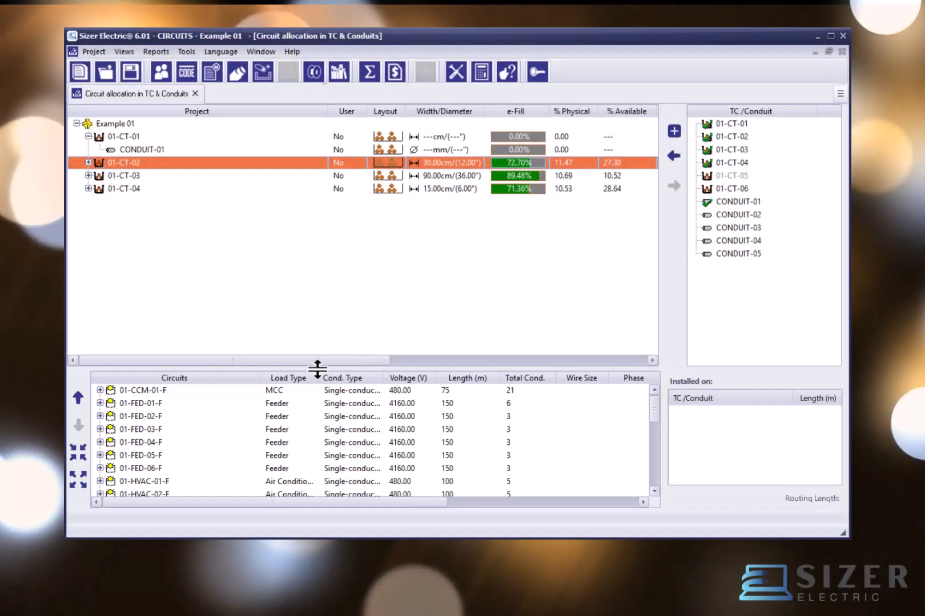
Step: Enlarge the circuits area and look through the feeder circuits from 01-FED-01-F to 01-FED-04-F
{"action": "left_click_drag", "start_coordinate": [320, 369], "coordinate": [330, 323]}
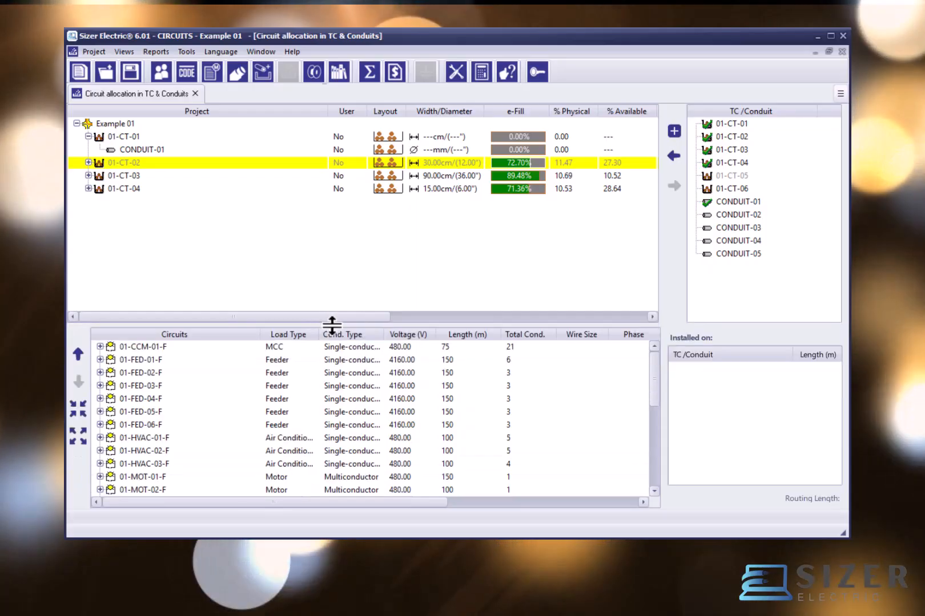
{"action": "left_click", "coordinate": [204, 366]}
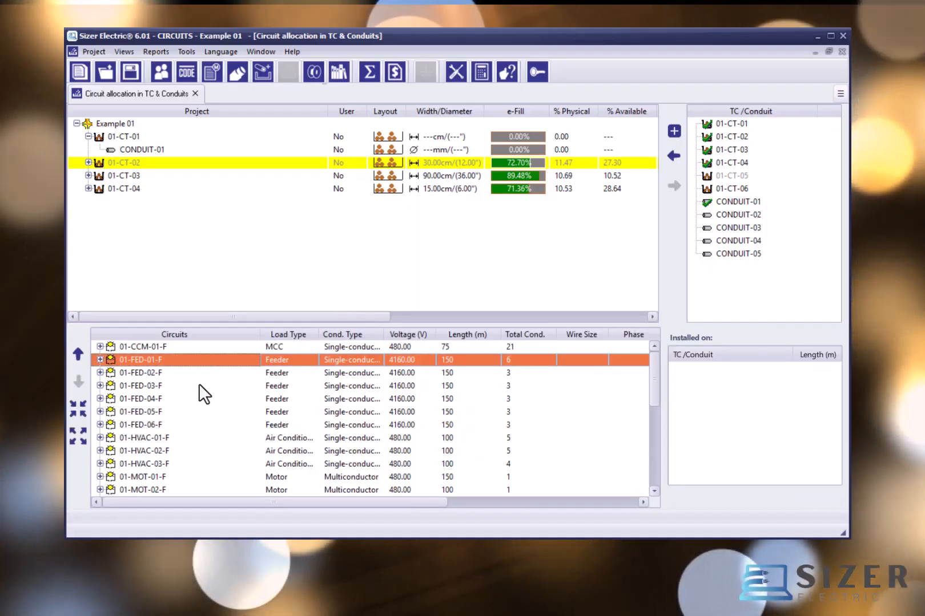
{"action": "left_click", "coordinate": [199, 384]}
{"action": "left_click", "coordinate": [192, 403]}
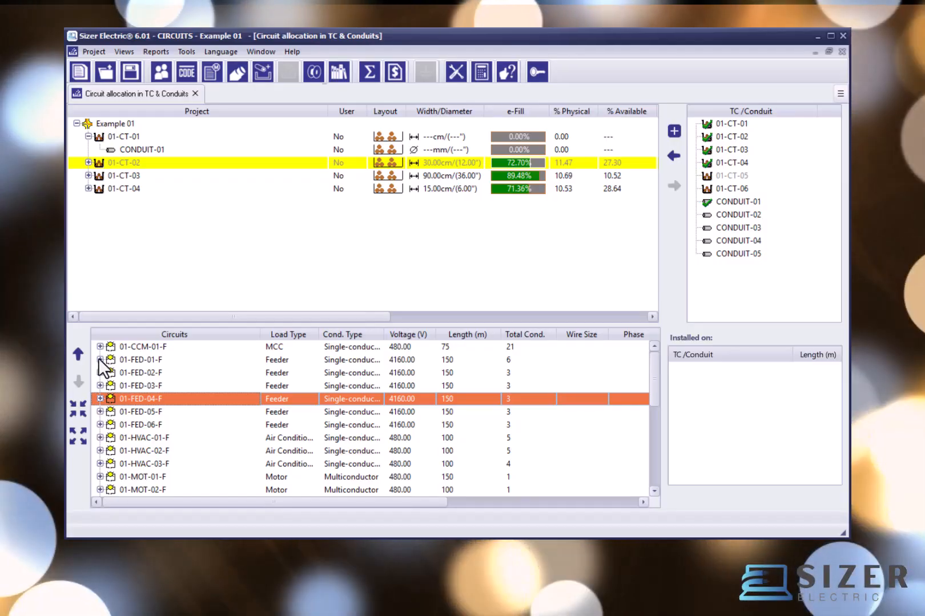
Step: Expand circuit 01-FED-01-F and its conductor set 01-FED-01-F-CXF-001 to show the individual conductors
{"action": "left_click", "coordinate": [100, 360]}
{"action": "left_click", "coordinate": [112, 372]}
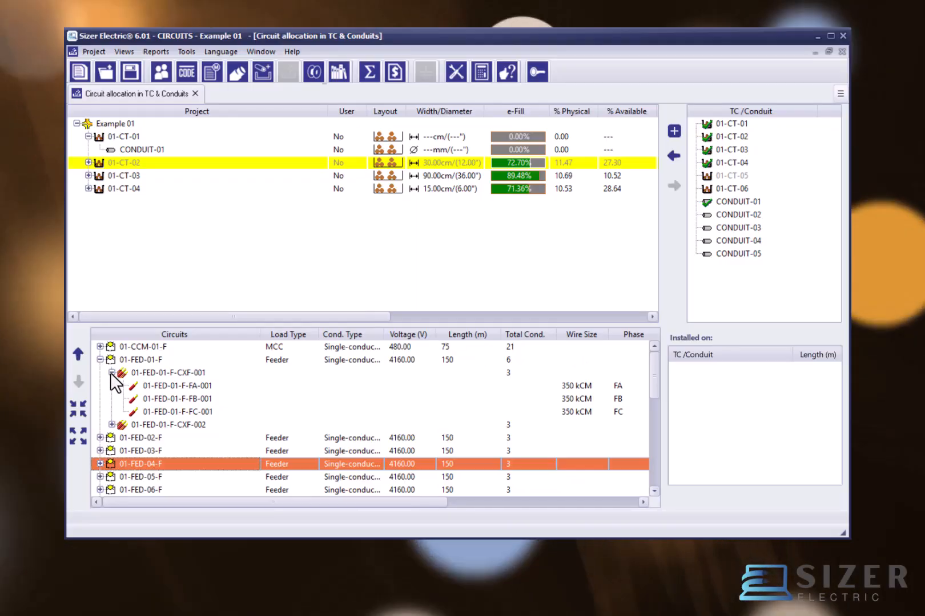
{"action": "left_click", "coordinate": [112, 374]}
{"action": "left_click", "coordinate": [112, 373]}
{"action": "left_click", "coordinate": [112, 374]}
{"action": "left_click", "coordinate": [111, 372]}
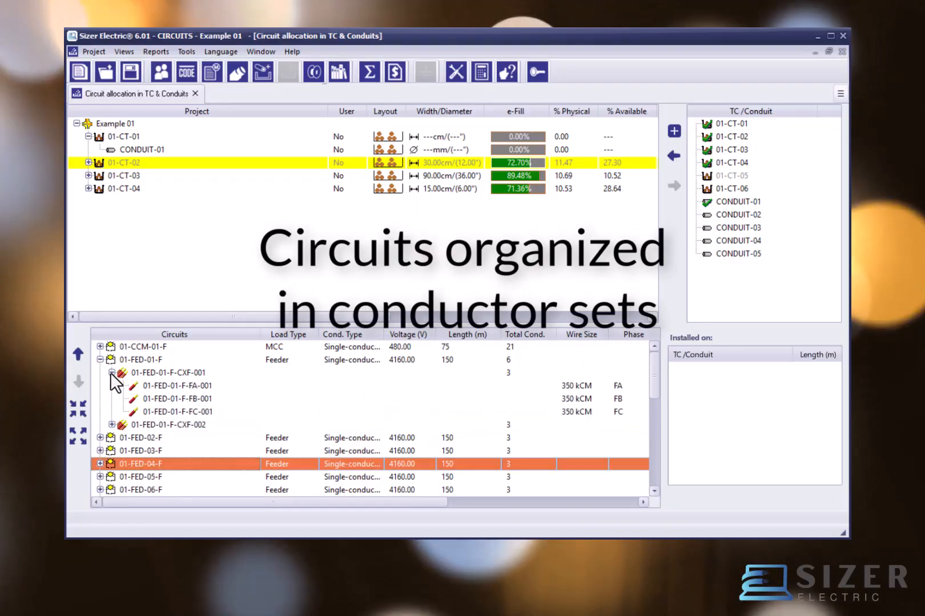
Step: Review the phase conductors of 01-FED-01-F-CXF-001 and view the full specification description of the phase FA conductor
{"action": "left_click", "coordinate": [161, 386]}
{"action": "left_click", "coordinate": [156, 399]}
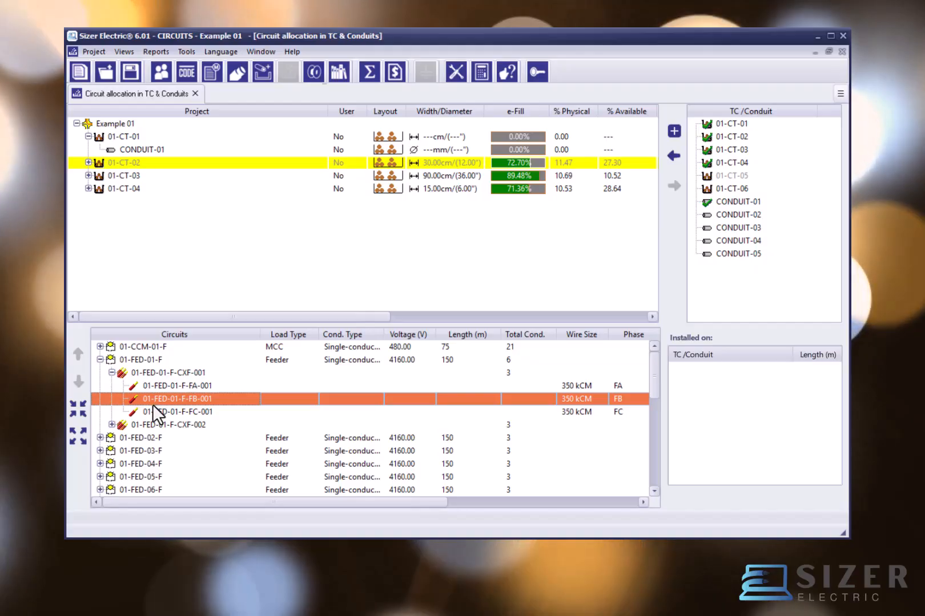
{"action": "left_click", "coordinate": [157, 412]}
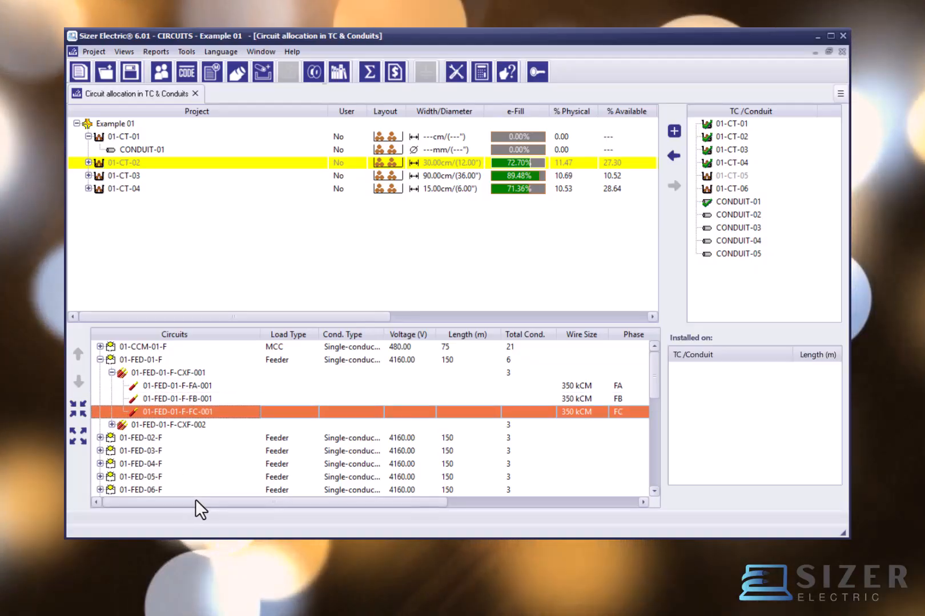
{"action": "left_click_drag", "start_coordinate": [195, 502], "coordinate": [381, 512]}
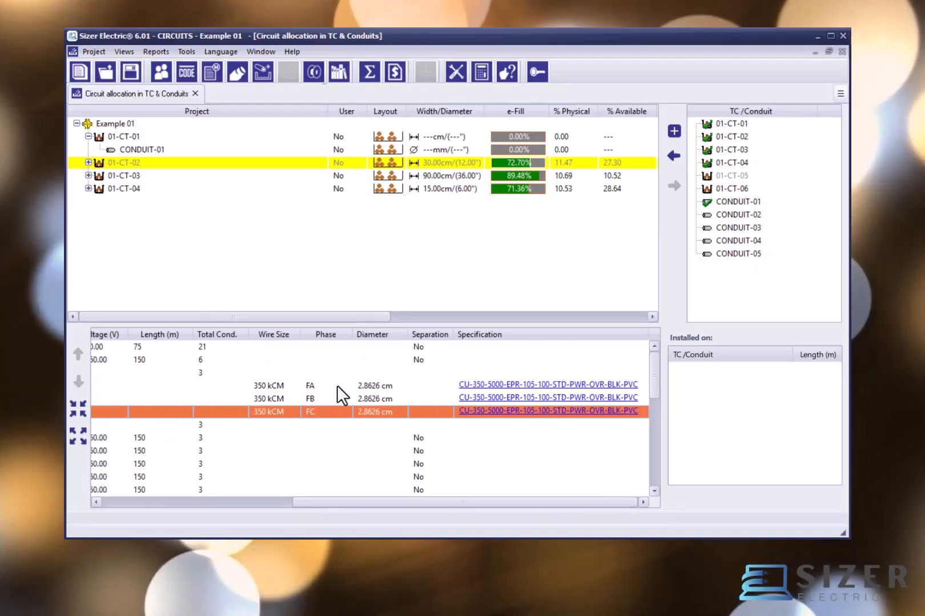
{"action": "left_click", "coordinate": [527, 385]}
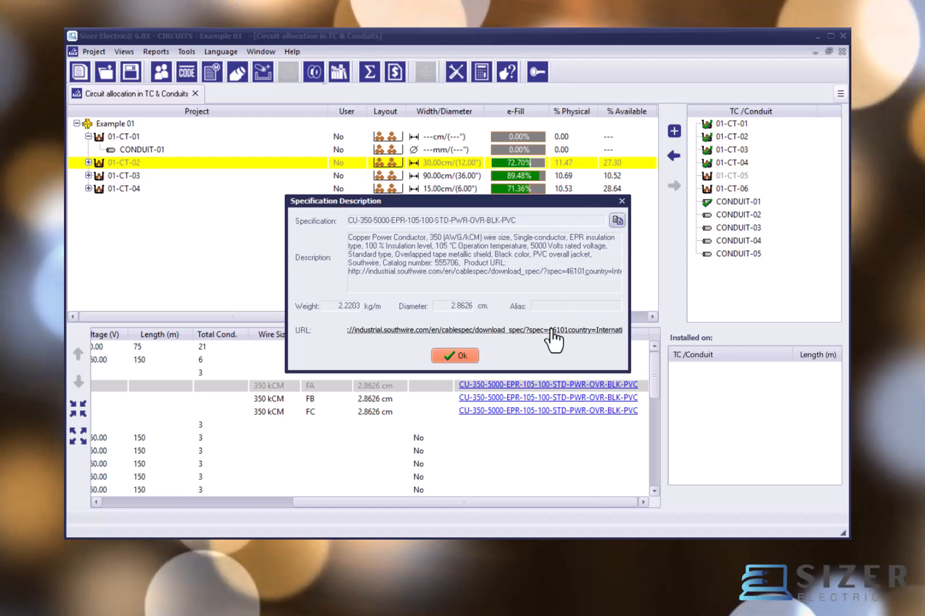
{"action": "left_click", "coordinate": [459, 355]}
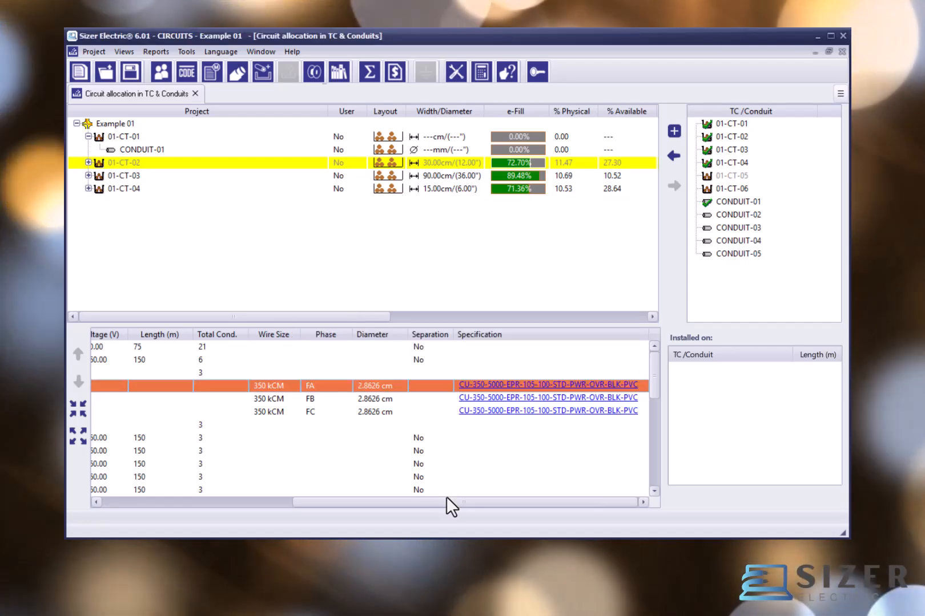
{"action": "left_click_drag", "start_coordinate": [446, 502], "coordinate": [236, 503]}
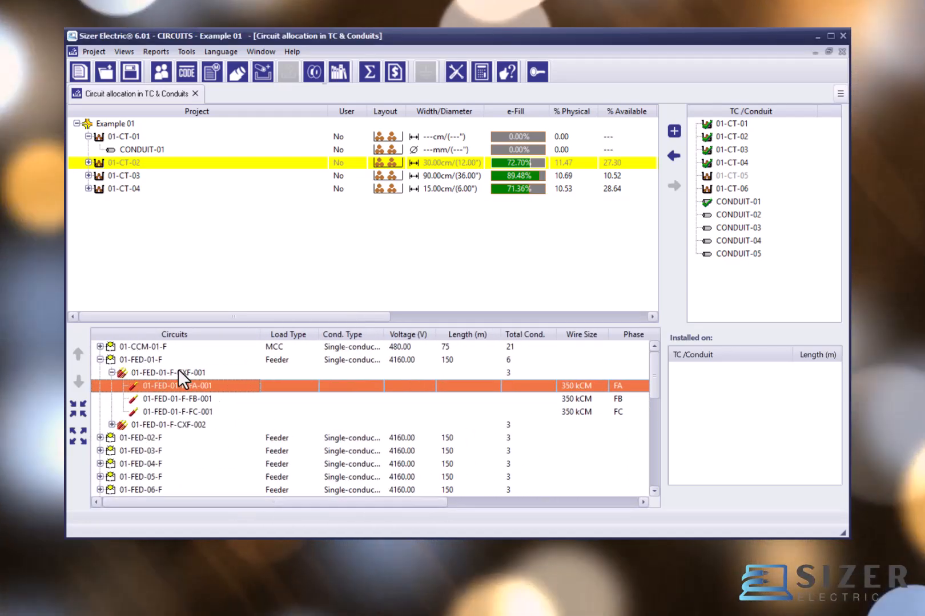
Step: View the commands available for circuit 01-FED-01-F and check where its FA and FB conductors are installed
{"action": "right_click", "coordinate": [146, 357]}
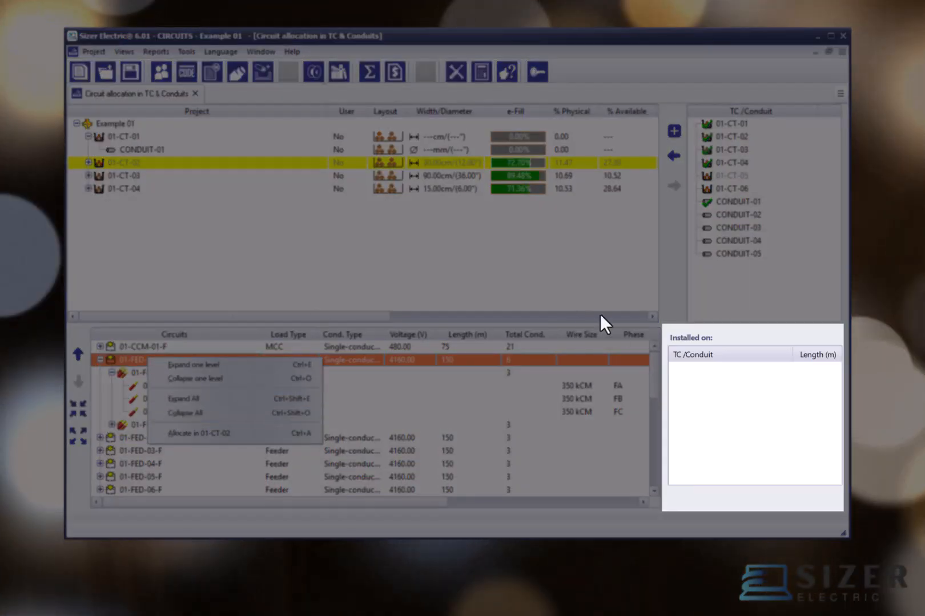
{"action": "left_click", "coordinate": [727, 384]}
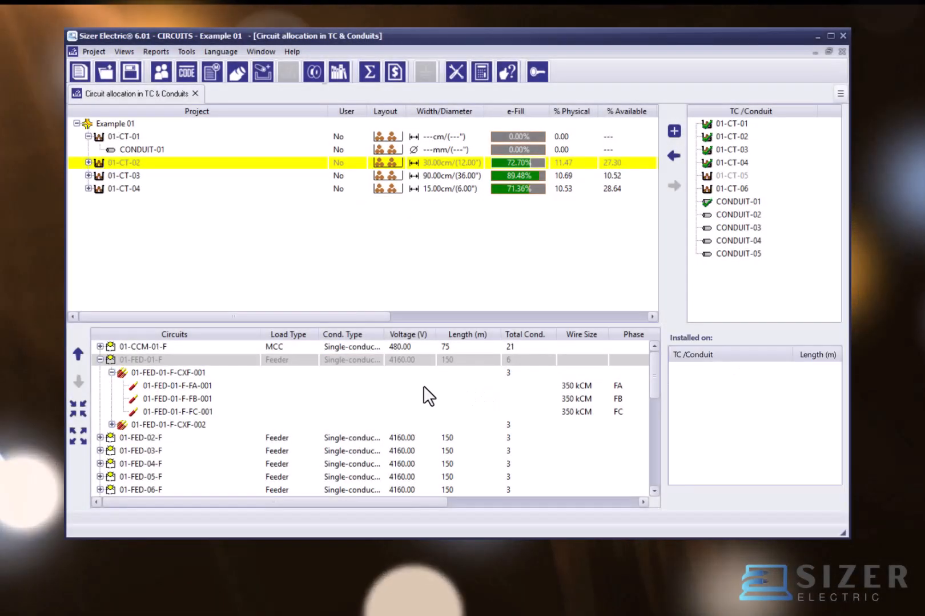
{"action": "left_click", "coordinate": [423, 387]}
{"action": "left_click", "coordinate": [513, 398]}
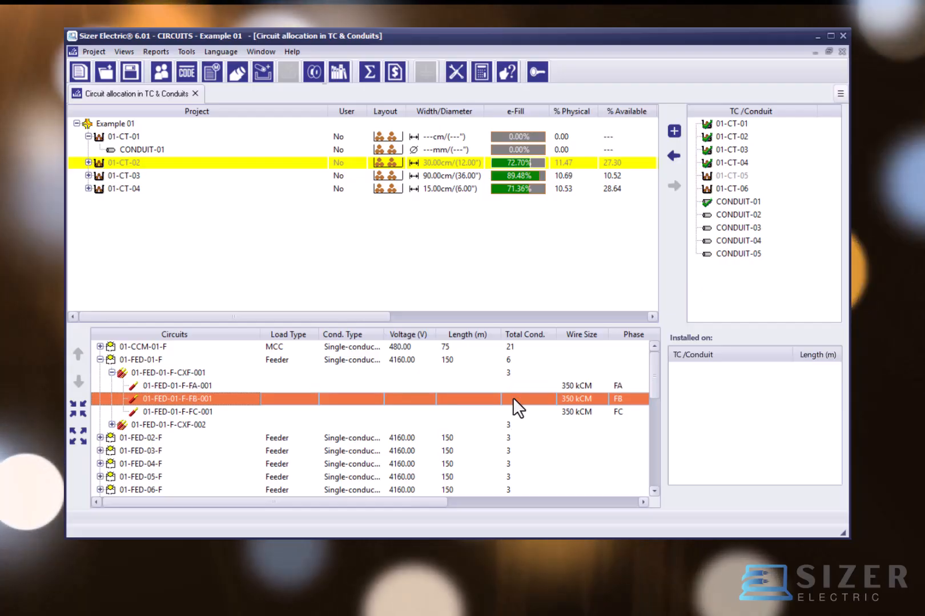
{"action": "left_click", "coordinate": [747, 412]}
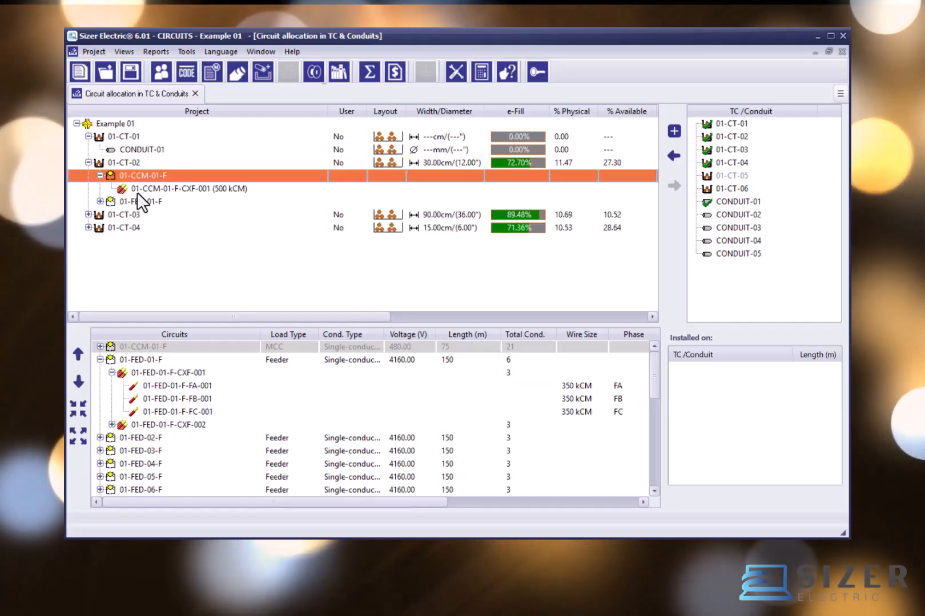
Step: Check where conductor set 01-CCM-01-F-CXF-001 of tray 01-CT-02 is installed and look over the circuit's other conductor sets
{"action": "left_click", "coordinate": [137, 191]}
{"action": "left_click", "coordinate": [185, 385]}
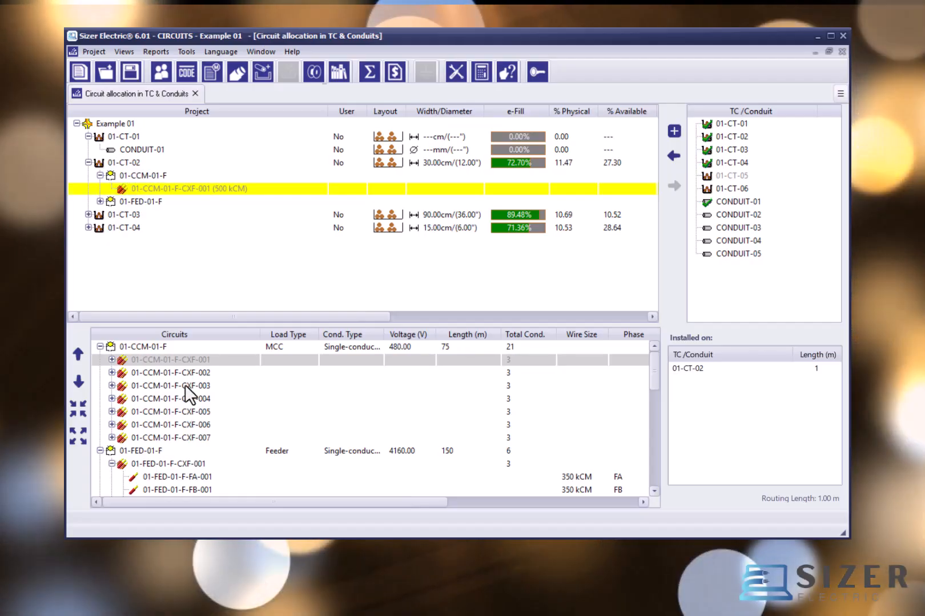
{"action": "left_click_drag", "start_coordinate": [184, 385], "coordinate": [179, 401]}
{"action": "left_click", "coordinate": [192, 364]}
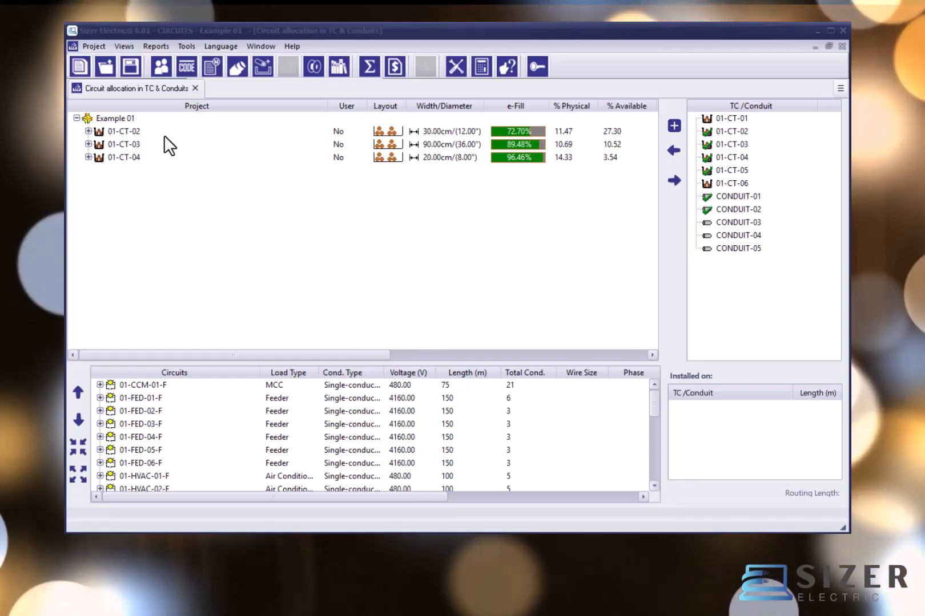
Step: Allocate cable tray 01-CT-01 directly in the Example 01 project root
{"action": "left_click", "coordinate": [98, 118]}
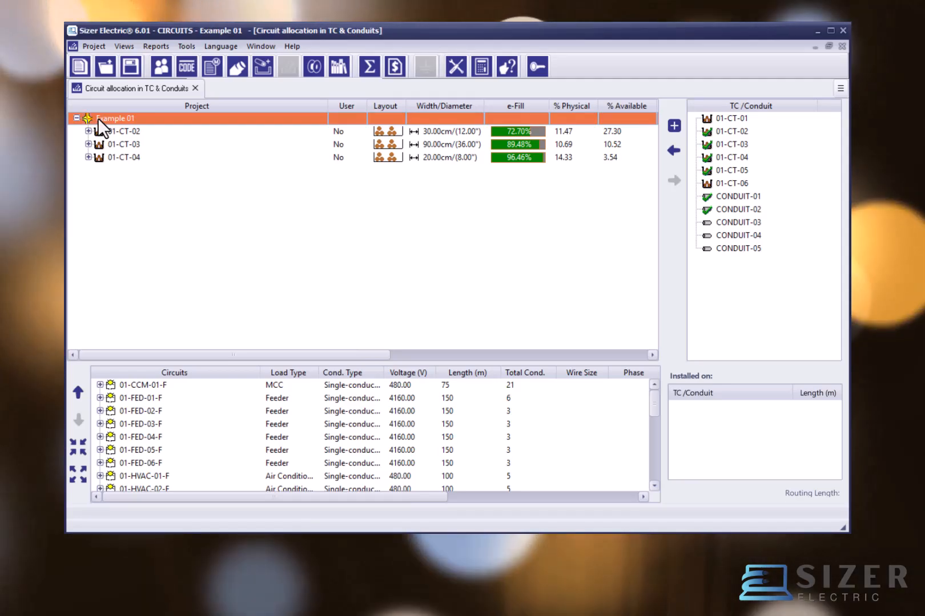
{"action": "left_click", "coordinate": [108, 134]}
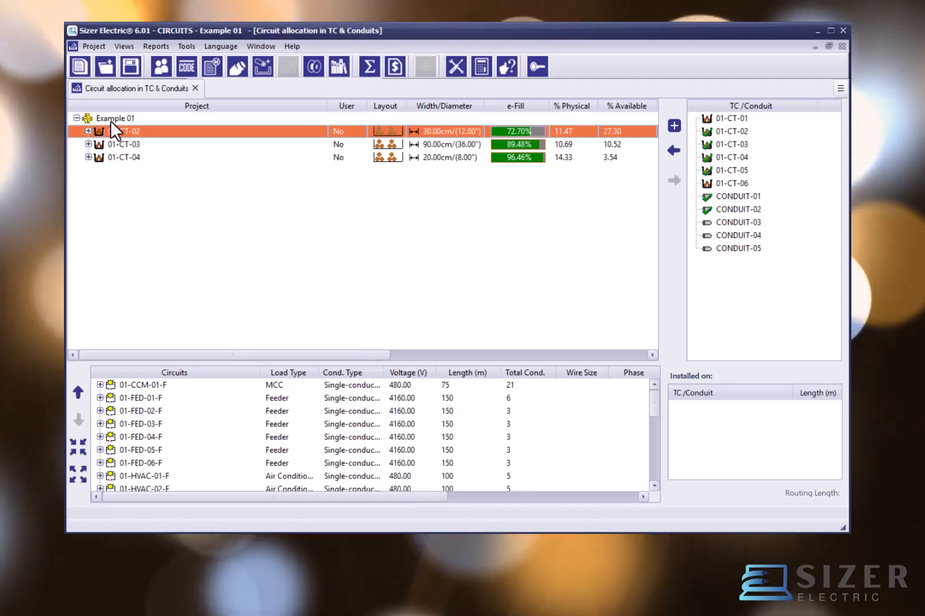
{"action": "left_click", "coordinate": [111, 119]}
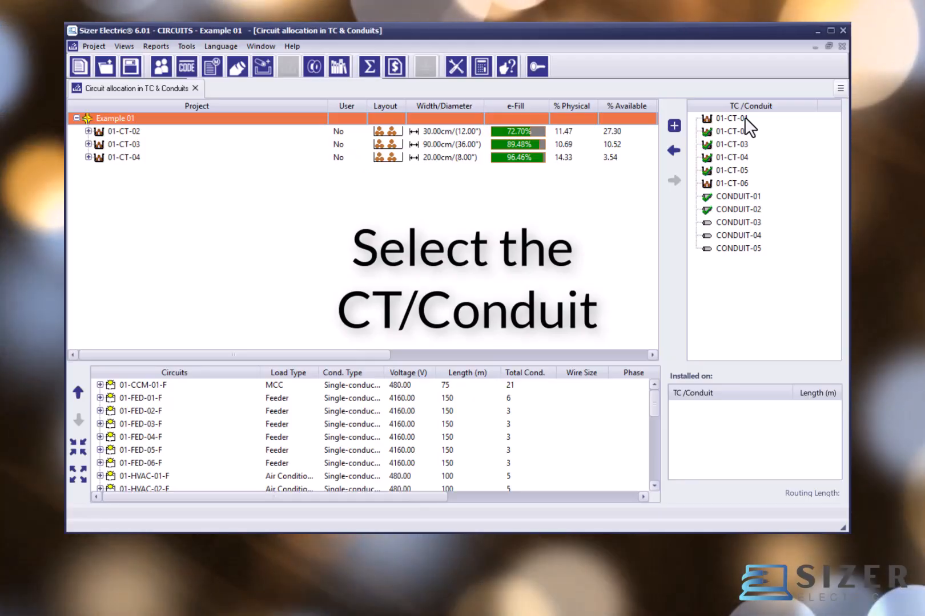
{"action": "left_click", "coordinate": [744, 118]}
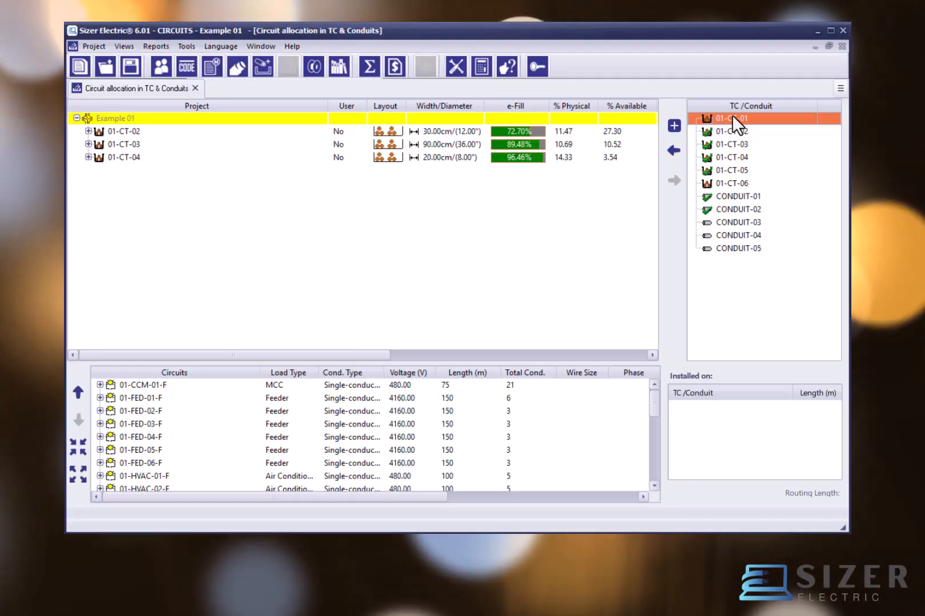
{"action": "right_click", "coordinate": [732, 115]}
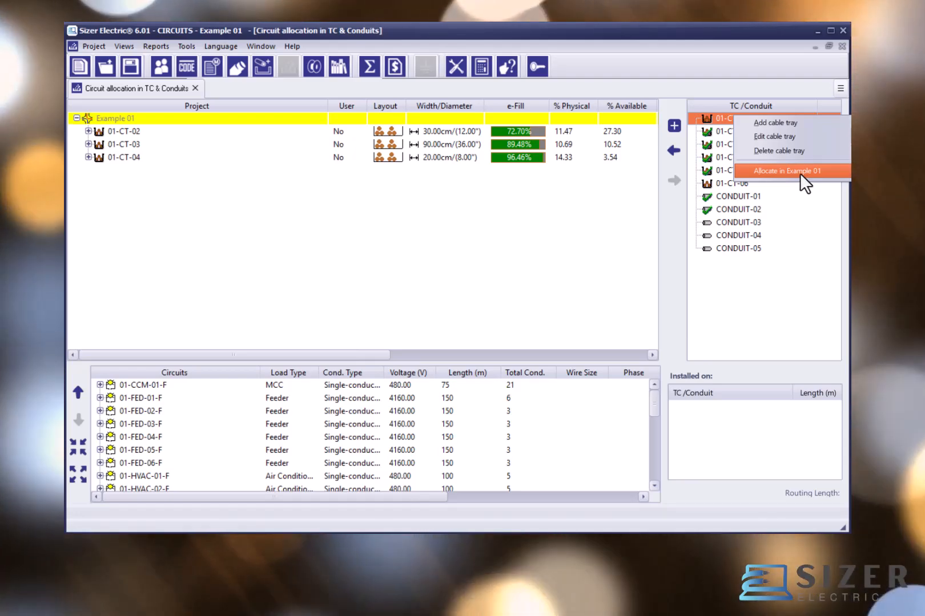
{"action": "left_click", "coordinate": [800, 172]}
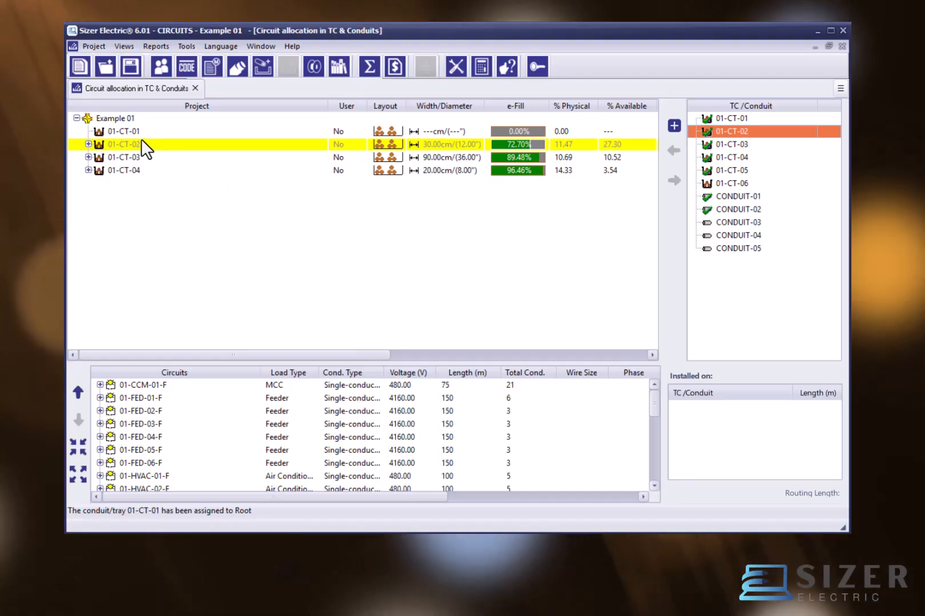
Step: Look through the contents of trays 01-CT-02 and 01-CT-03, including tray 01-CT-05 nested in 01-CT-03
{"action": "left_click", "coordinate": [124, 133]}
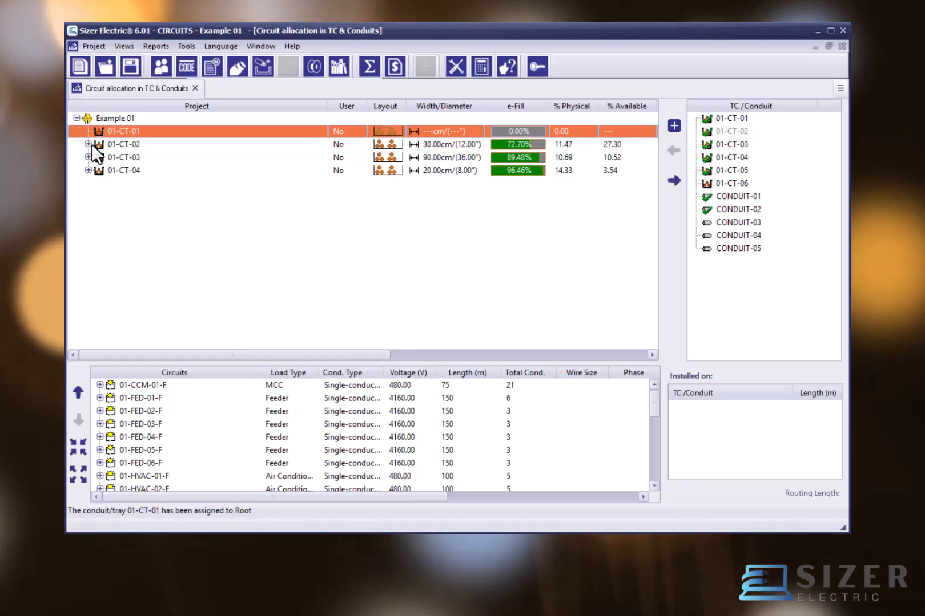
{"action": "left_click", "coordinate": [89, 144]}
{"action": "left_click", "coordinate": [88, 145]}
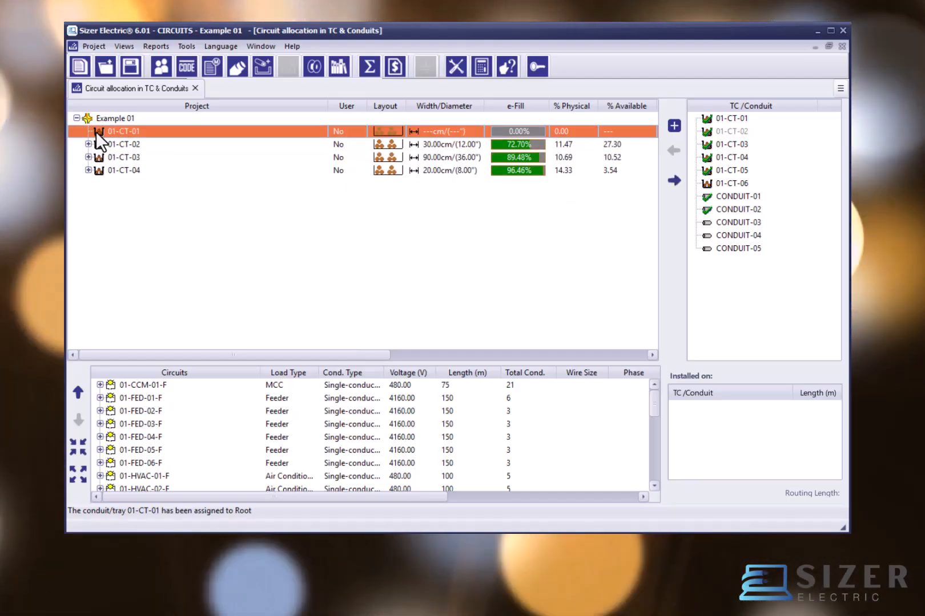
{"action": "left_click", "coordinate": [88, 158]}
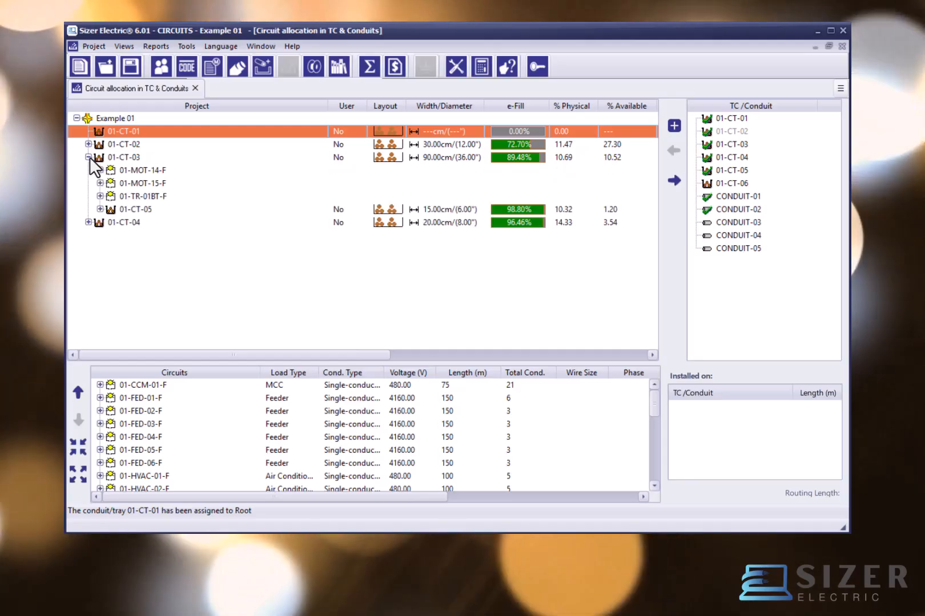
{"action": "left_click", "coordinate": [113, 200]}
{"action": "left_click", "coordinate": [116, 212]}
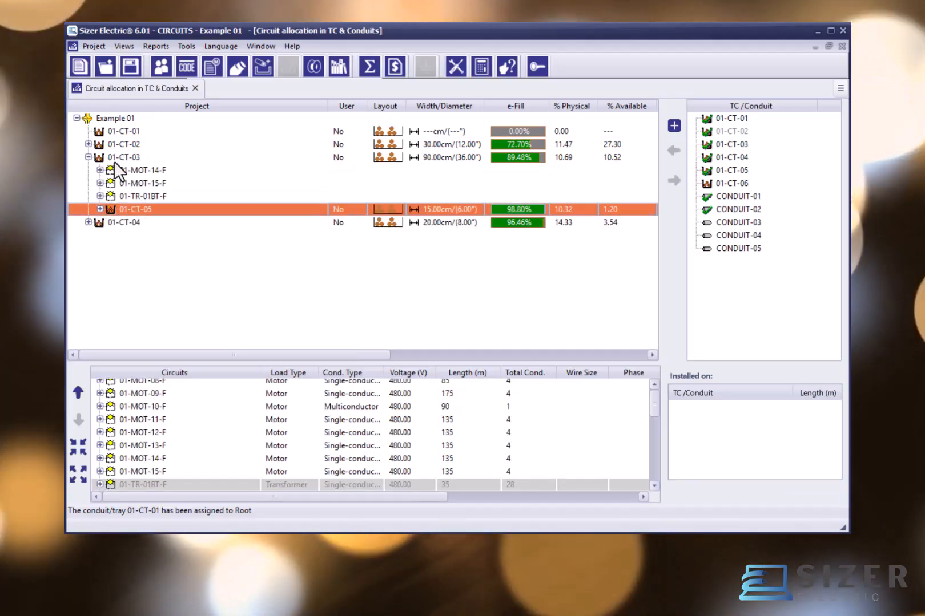
{"action": "left_click", "coordinate": [112, 159]}
{"action": "left_click", "coordinate": [119, 209]}
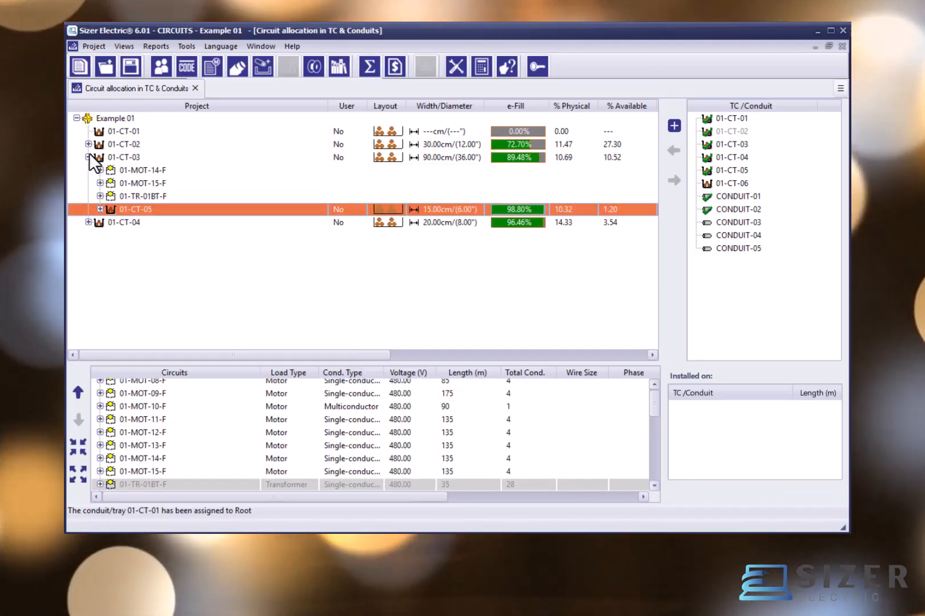
{"action": "left_click", "coordinate": [88, 157]}
Step: Expand tray 01-CT-04 to examine how CONDUIT-01 and CONDUIT-02 branch from it, and collapse it again
{"action": "left_click", "coordinate": [89, 170]}
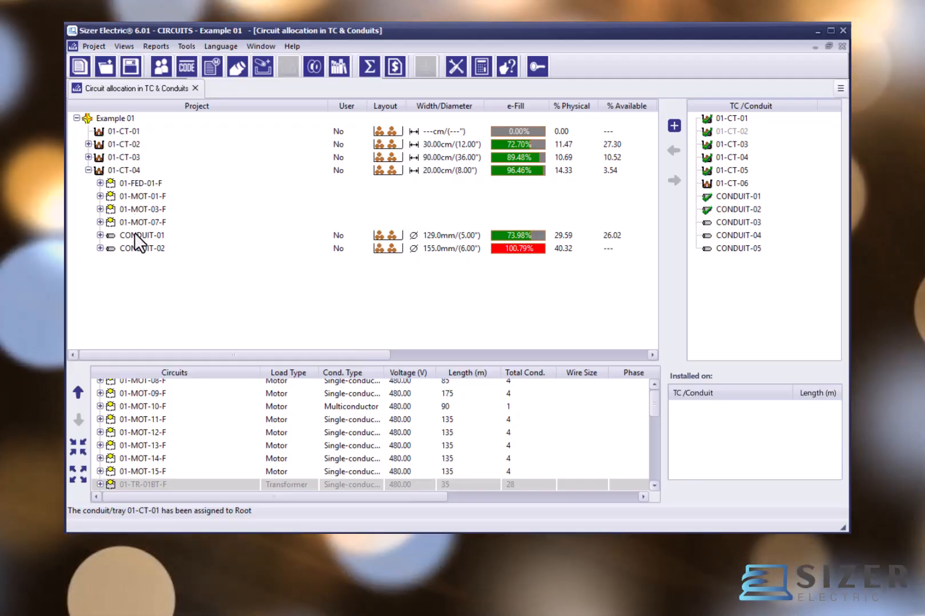
{"action": "left_click", "coordinate": [123, 236]}
{"action": "left_click", "coordinate": [121, 170]}
{"action": "left_click", "coordinate": [124, 235]}
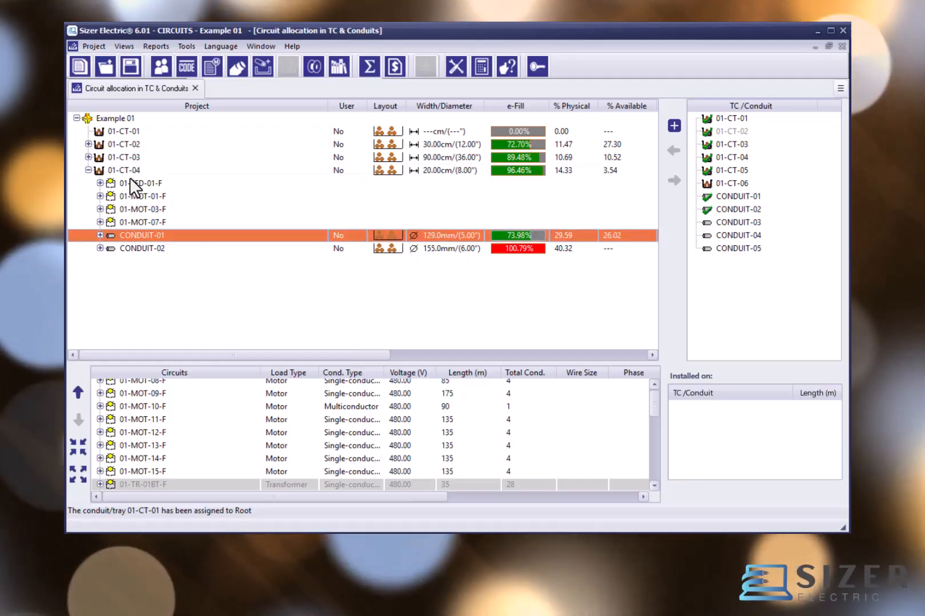
{"action": "left_click", "coordinate": [129, 170]}
{"action": "left_click", "coordinate": [133, 248]}
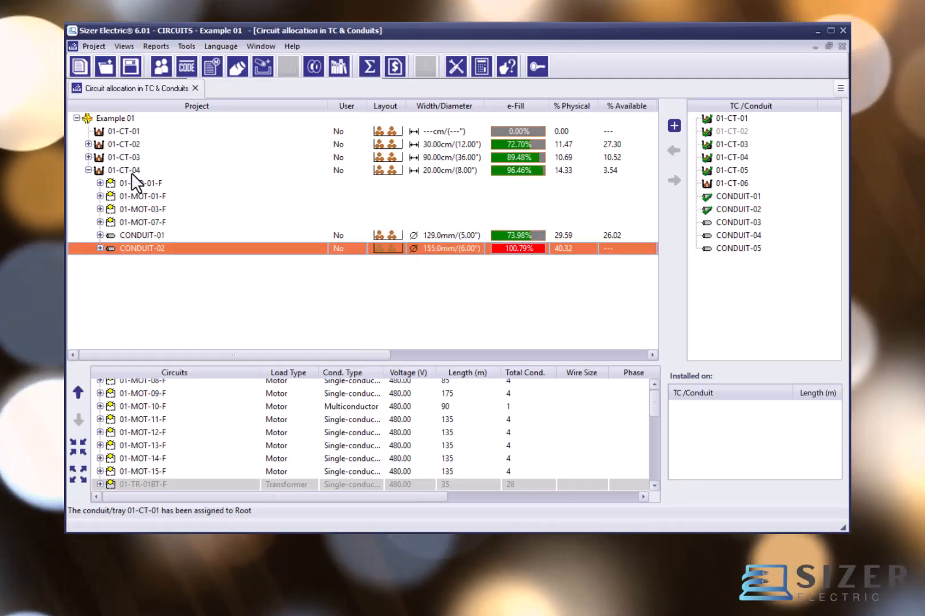
{"action": "left_click", "coordinate": [131, 169]}
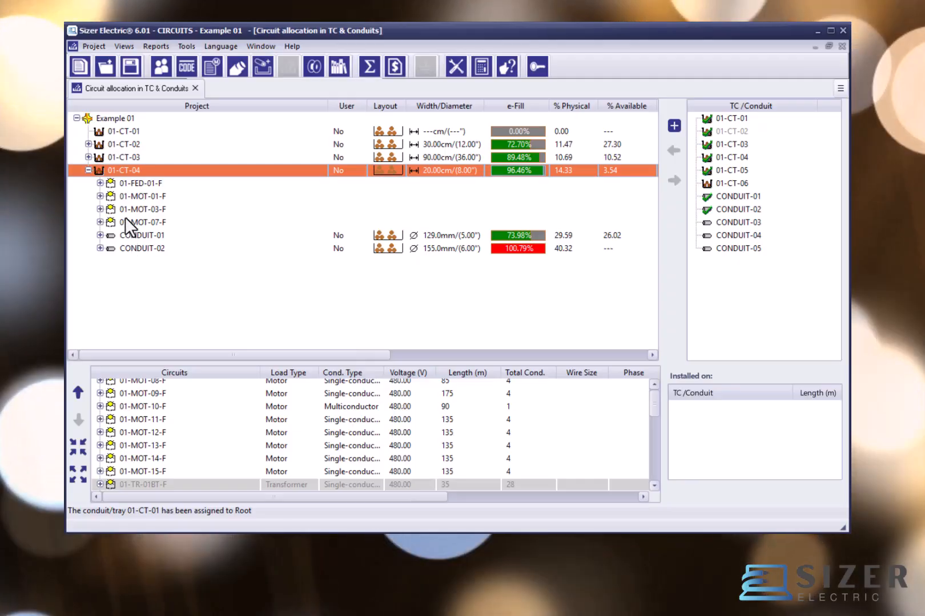
{"action": "double_click", "coordinate": [108, 173]}
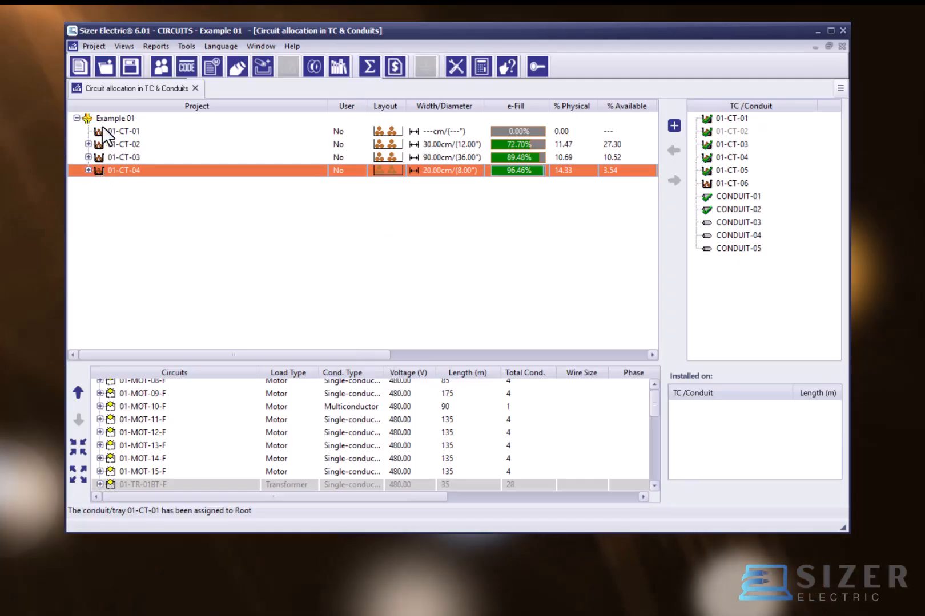
Step: Allocate the whole feeder circuit 01-FED-01-F in tray 01-CT-01
{"action": "left_click", "coordinate": [114, 132]}
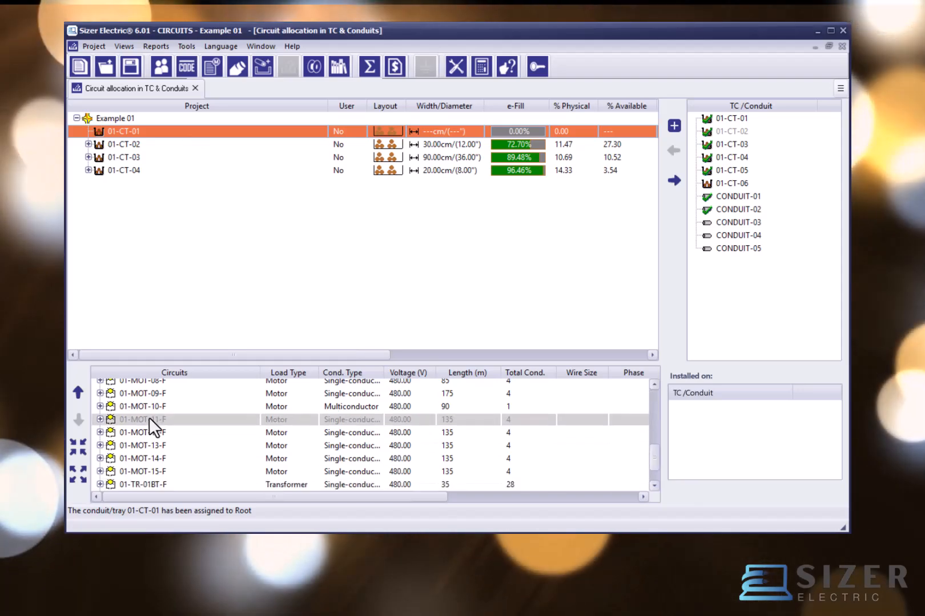
{"action": "scroll", "coordinate": [154, 419], "scroll_direction": "up", "scroll_amount": 7}
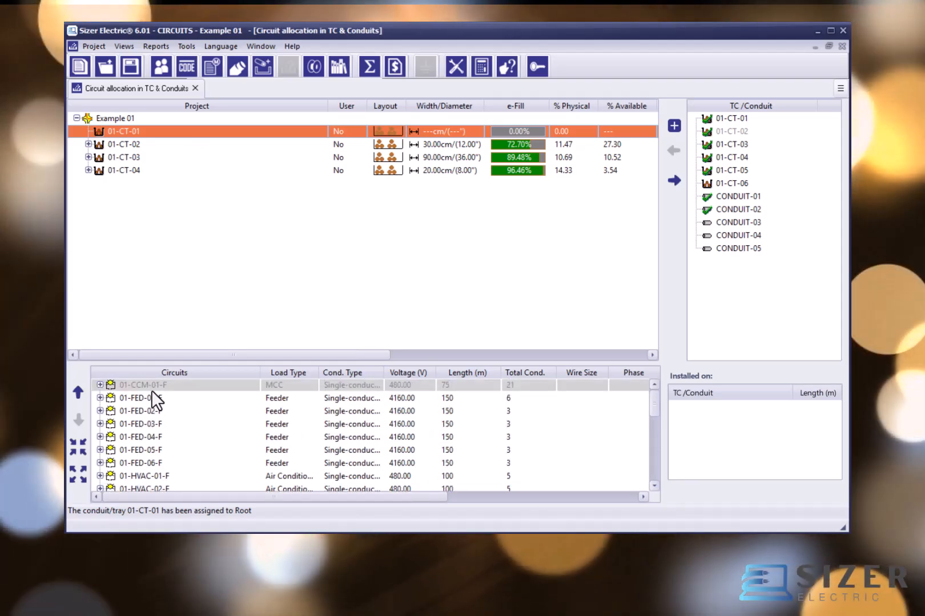
{"action": "left_click", "coordinate": [151, 399]}
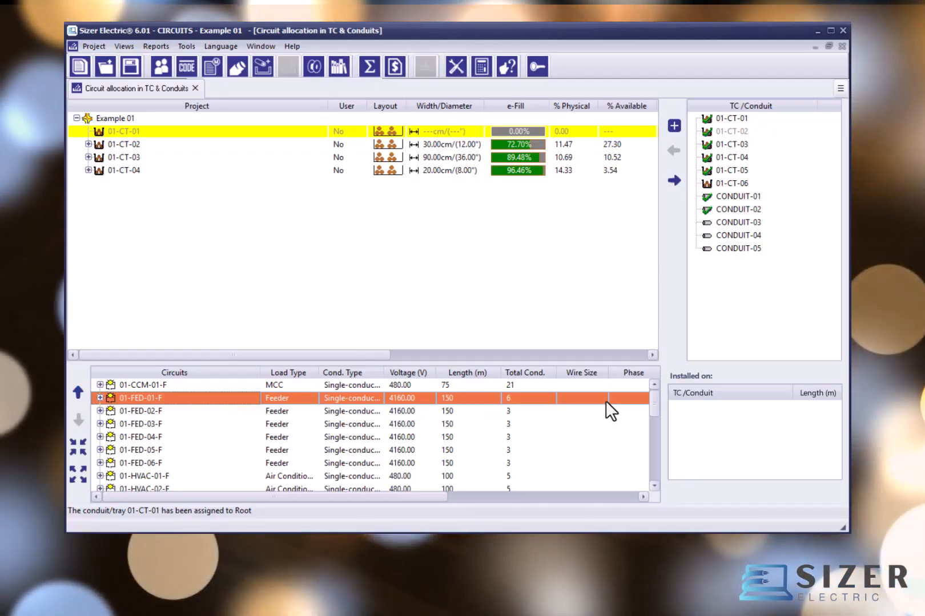
{"action": "mouse_move", "coordinate": [432, 497]}
{"action": "left_mouse_down"}
{"action": "mouse_move", "coordinate": [599, 495]}
{"action": "mouse_move", "coordinate": [438, 495]}
{"action": "left_mouse_up"}
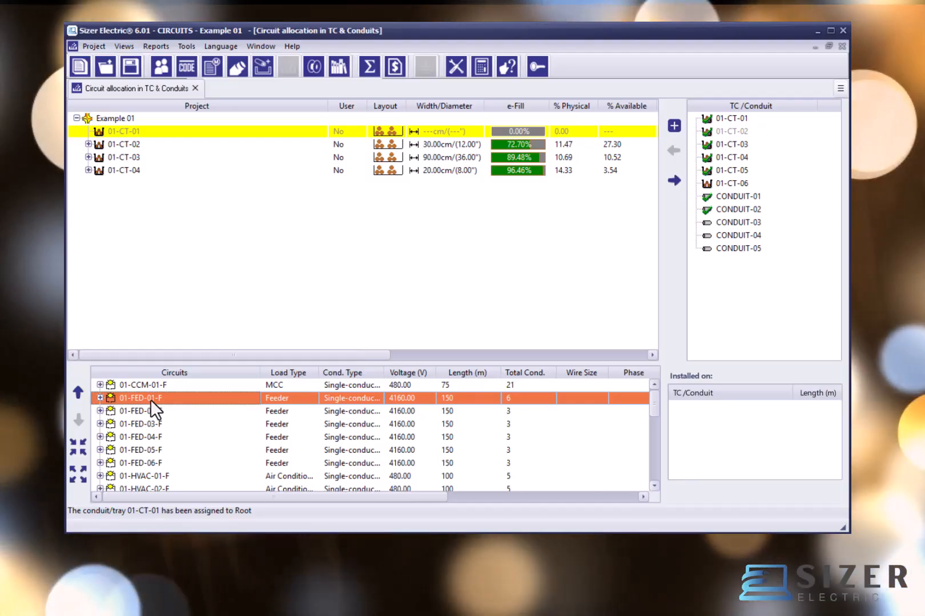
{"action": "right_click", "coordinate": [151, 399]}
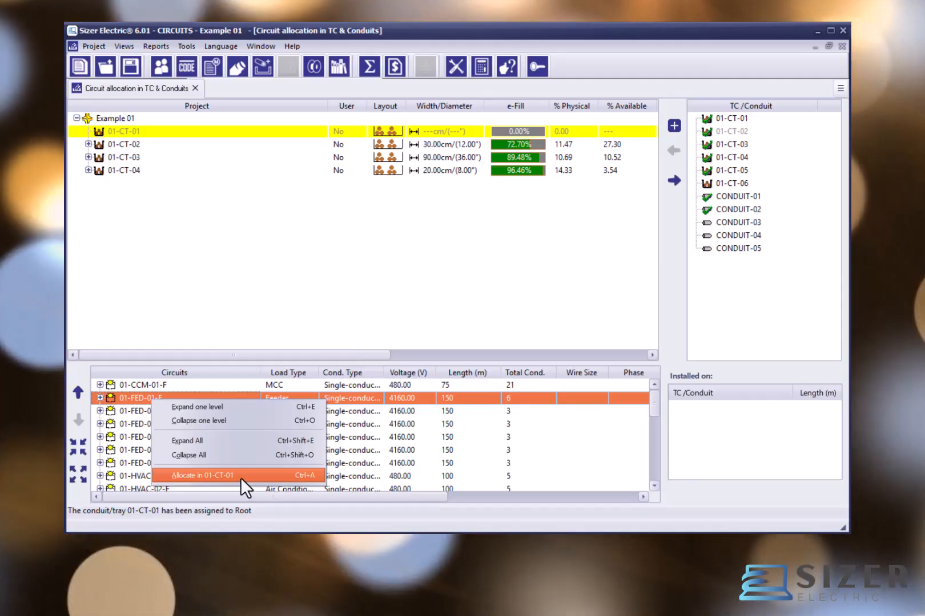
{"action": "left_click", "coordinate": [241, 475]}
Step: Examine circuit 01-FED-01-F under tray 01-CT-01 and the tray's width, fill, weight, type and class
{"action": "left_click", "coordinate": [157, 145]}
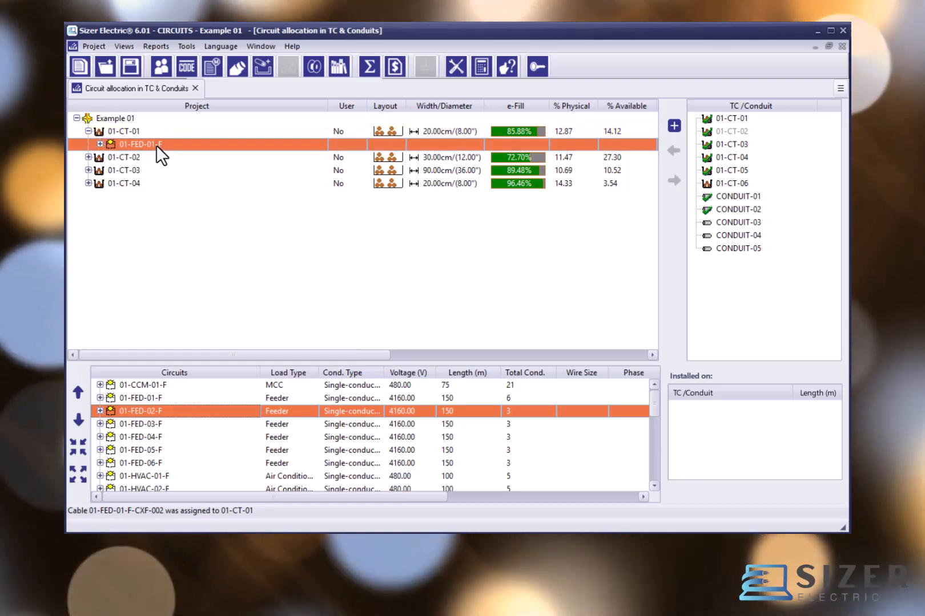
{"action": "left_click", "coordinate": [154, 131]}
{"action": "left_click", "coordinate": [150, 142]}
{"action": "left_click", "coordinate": [150, 132]}
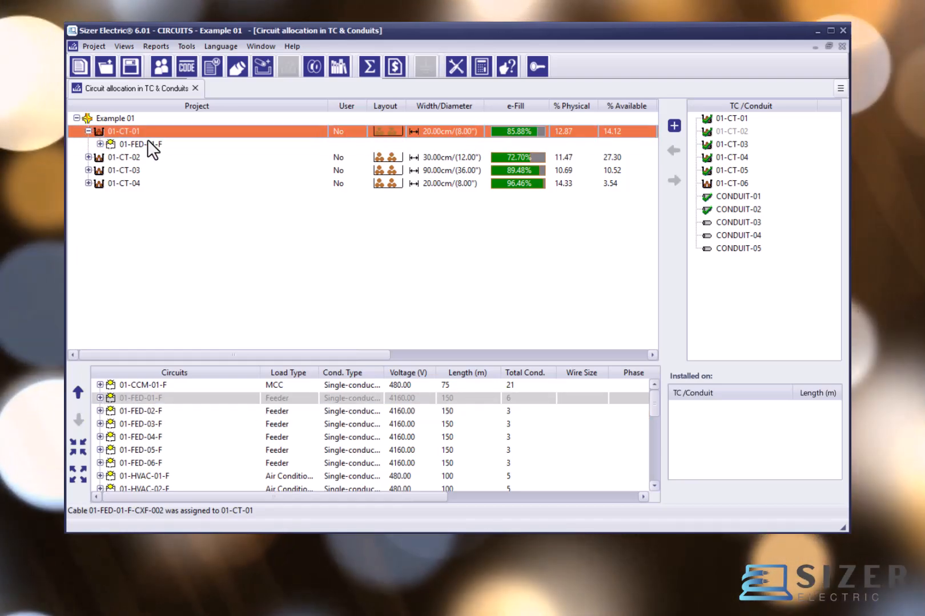
{"action": "left_click", "coordinate": [147, 143]}
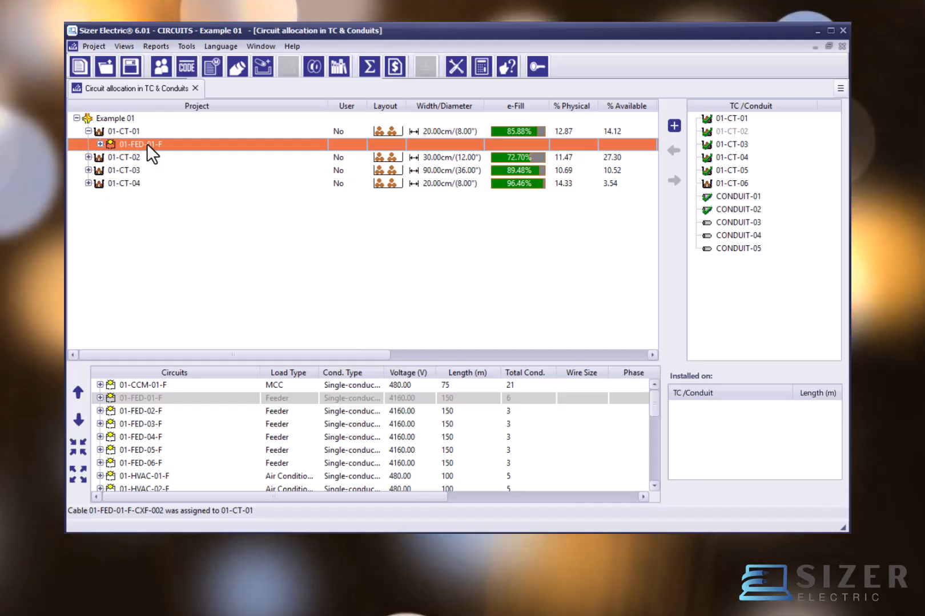
{"action": "left_click", "coordinate": [351, 131]}
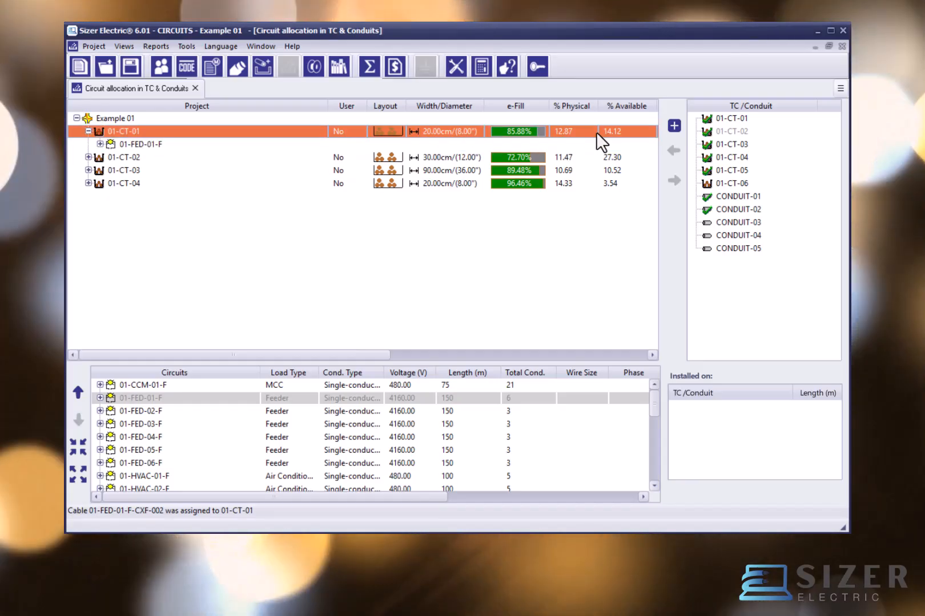
{"action": "left_click_drag", "start_coordinate": [337, 358], "coordinate": [534, 360]}
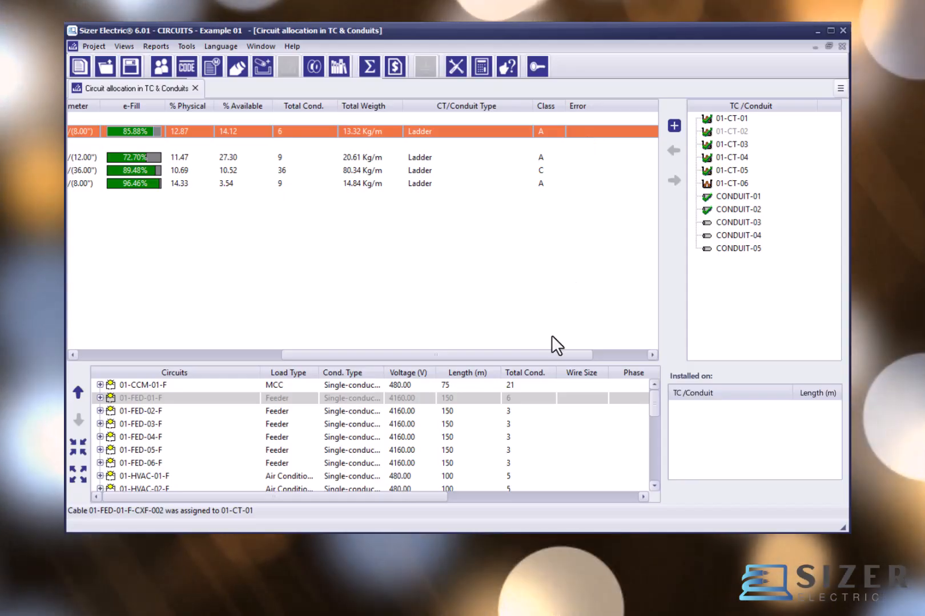
{"action": "left_click_drag", "start_coordinate": [539, 353], "coordinate": [233, 372]}
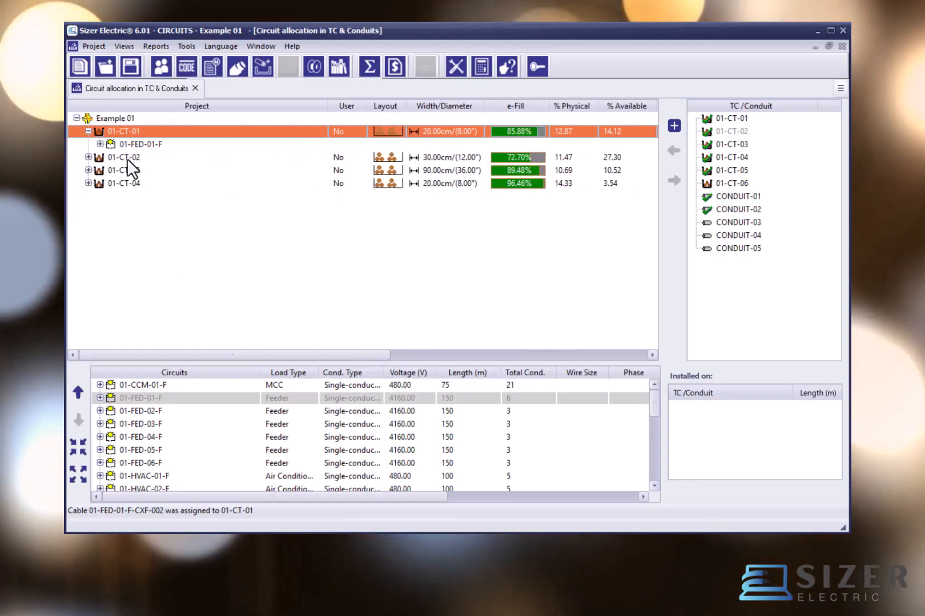
Step: Allocate feeder circuit 01-FED-02-F in tray 01-CT-01 and select it under the tray
{"action": "left_click", "coordinate": [142, 409]}
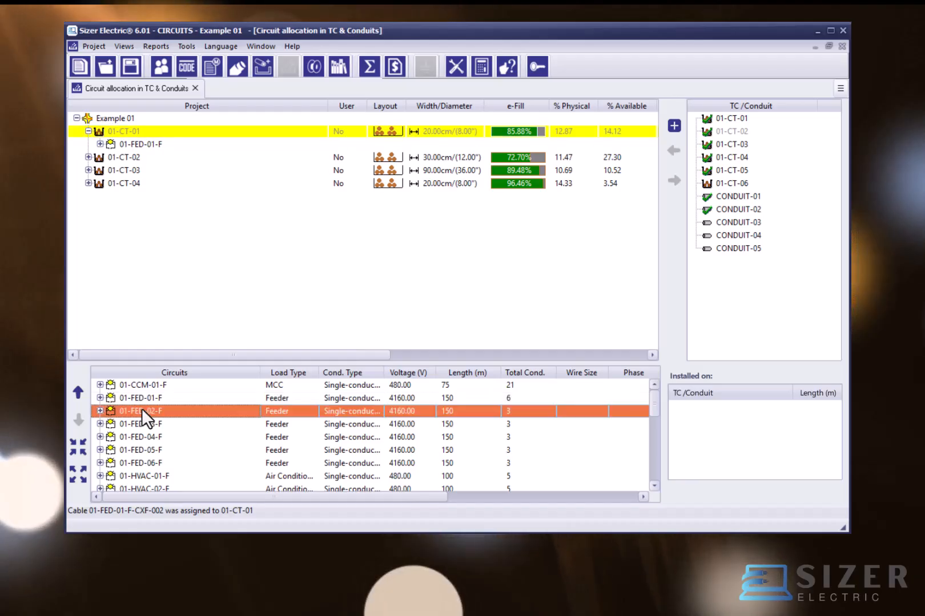
{"action": "left_click_drag", "start_coordinate": [141, 408], "coordinate": [142, 133]}
{"action": "left_click", "coordinate": [150, 410]}
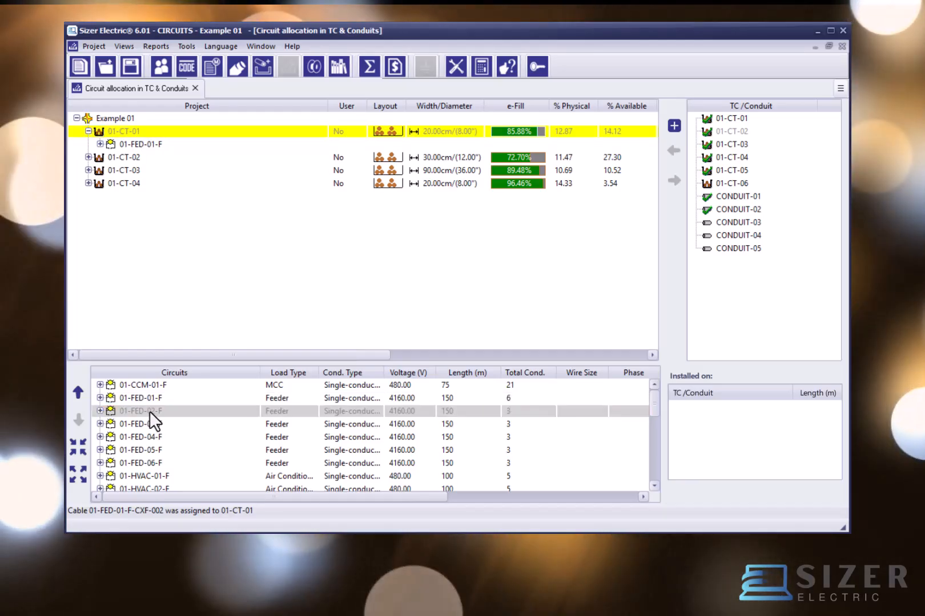
{"action": "left_click", "coordinate": [149, 411]}
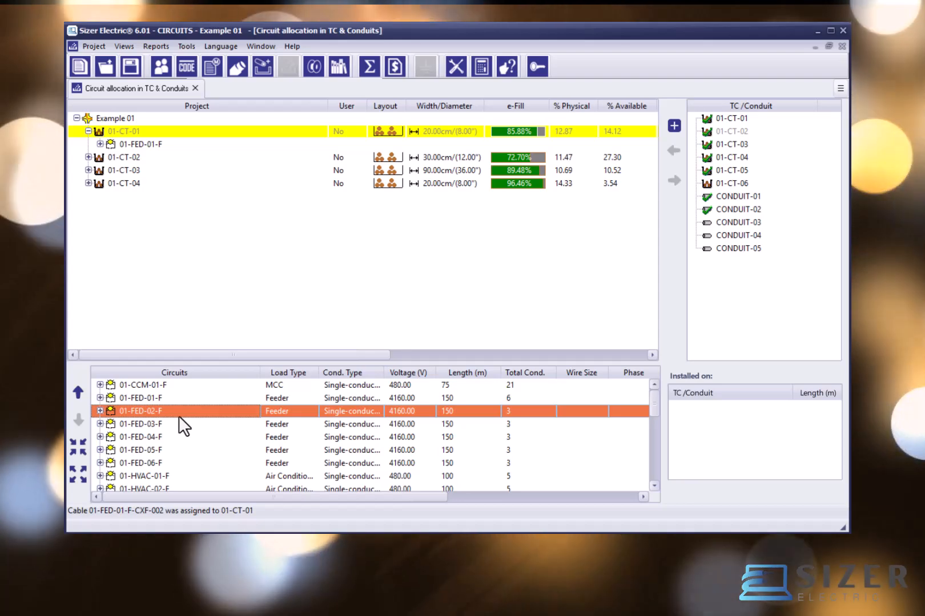
{"action": "left_click_drag", "start_coordinate": [145, 407], "coordinate": [160, 296]}
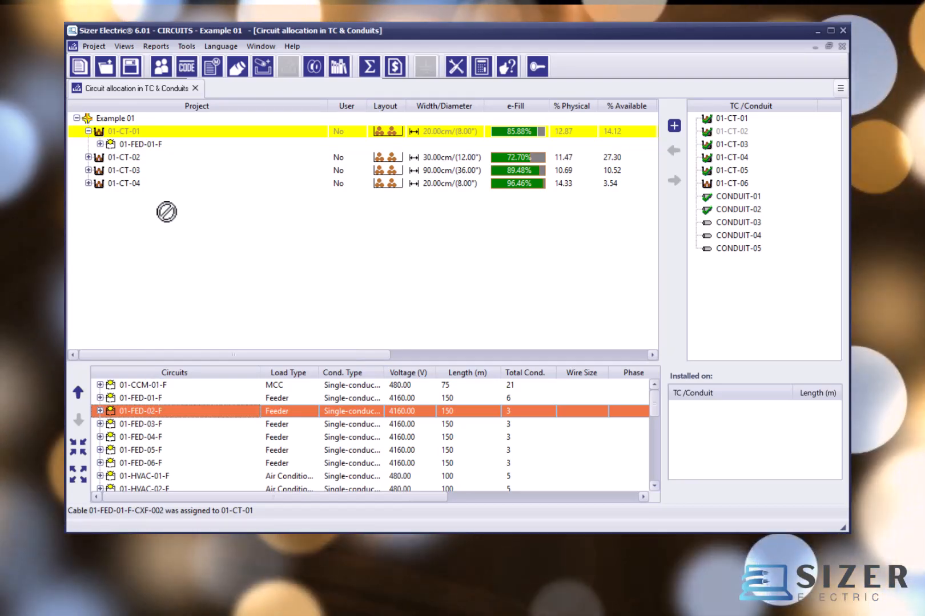
{"action": "left_click_drag", "start_coordinate": [166, 212], "coordinate": [122, 133]}
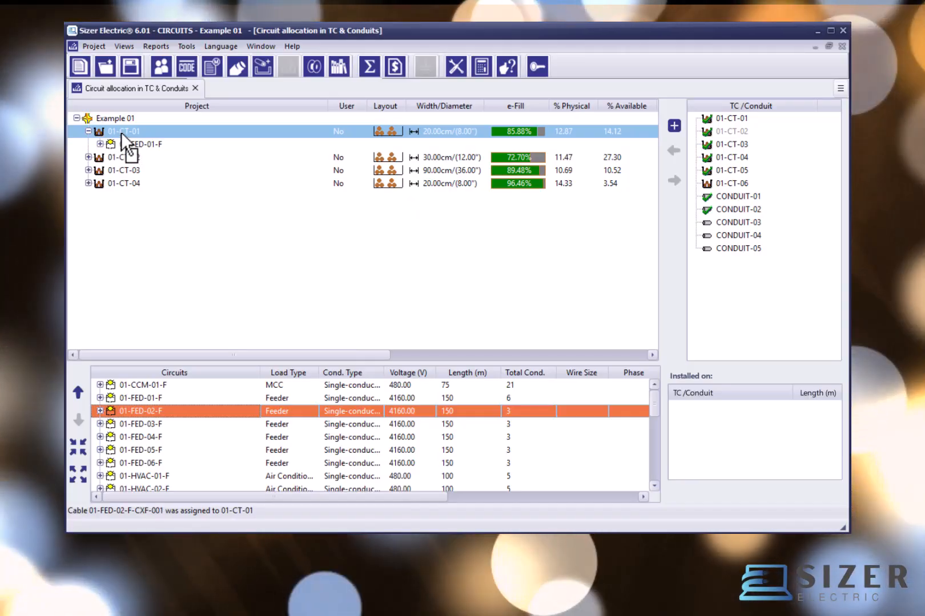
{"action": "left_click", "coordinate": [121, 157]}
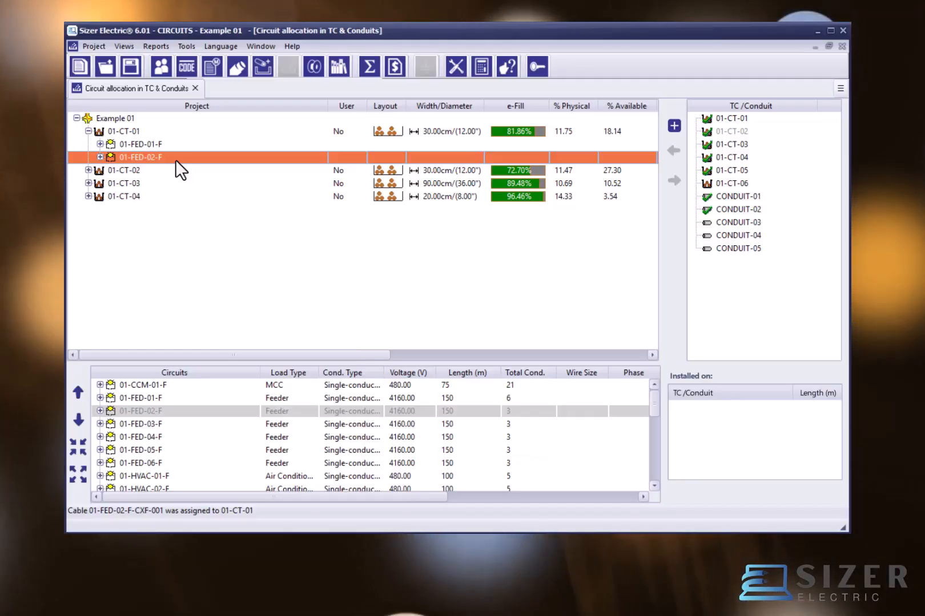
Step: Assign CONDUIT-03 to tray 01-CT-01 so that it branches from the tray
{"action": "left_click", "coordinate": [439, 130]}
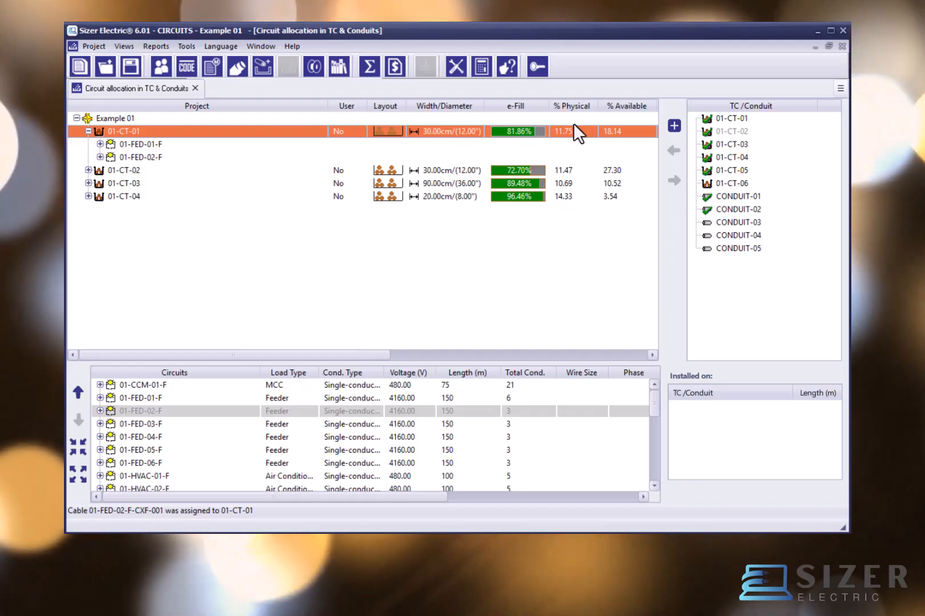
{"action": "left_click", "coordinate": [728, 118]}
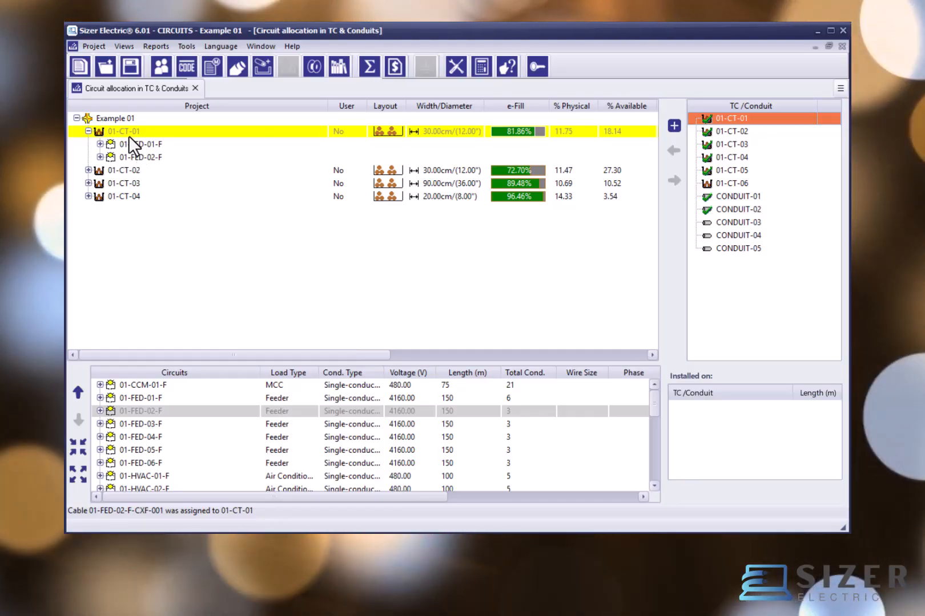
{"action": "left_click", "coordinate": [127, 142]}
{"action": "left_click", "coordinate": [126, 132]}
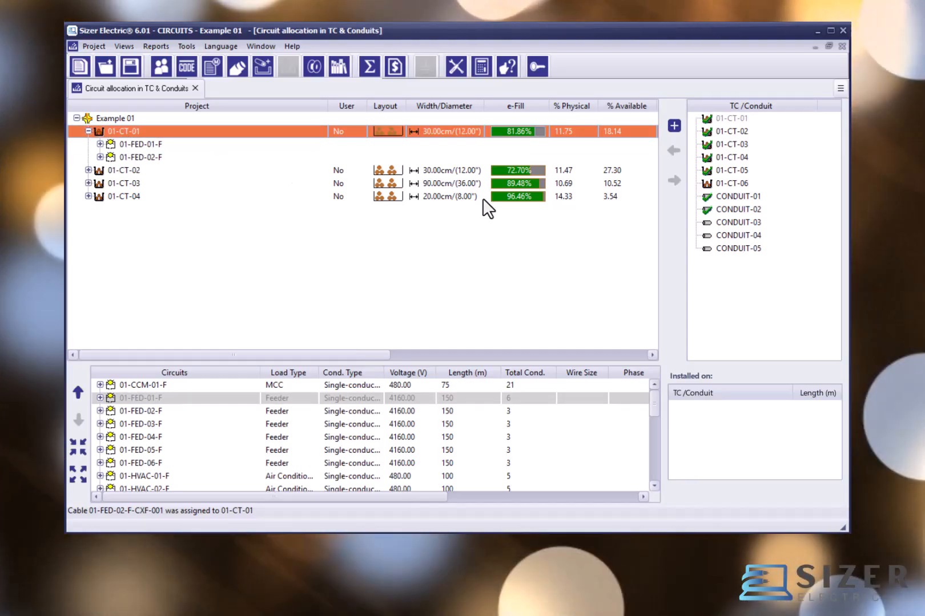
{"action": "left_click", "coordinate": [745, 223]}
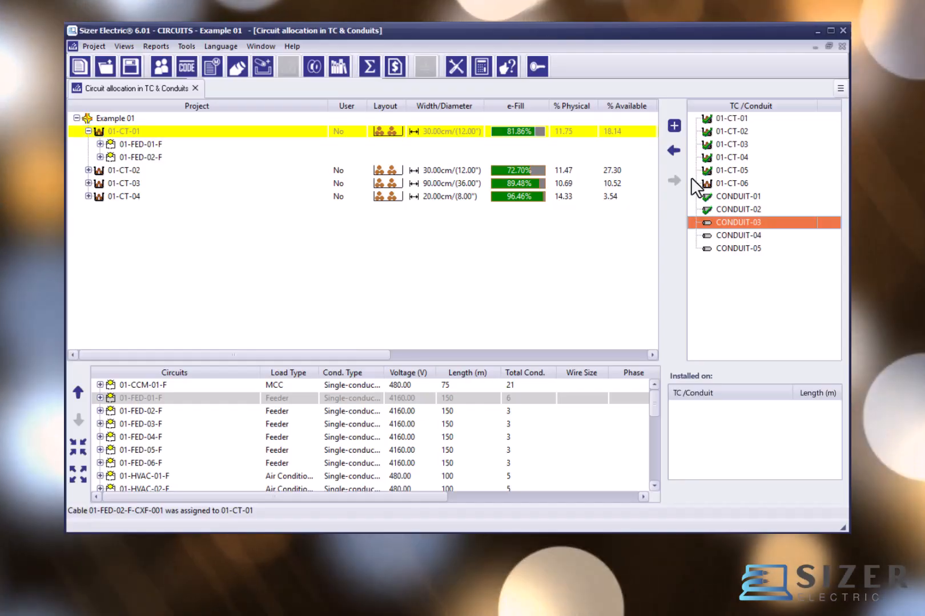
{"action": "left_click", "coordinate": [674, 151]}
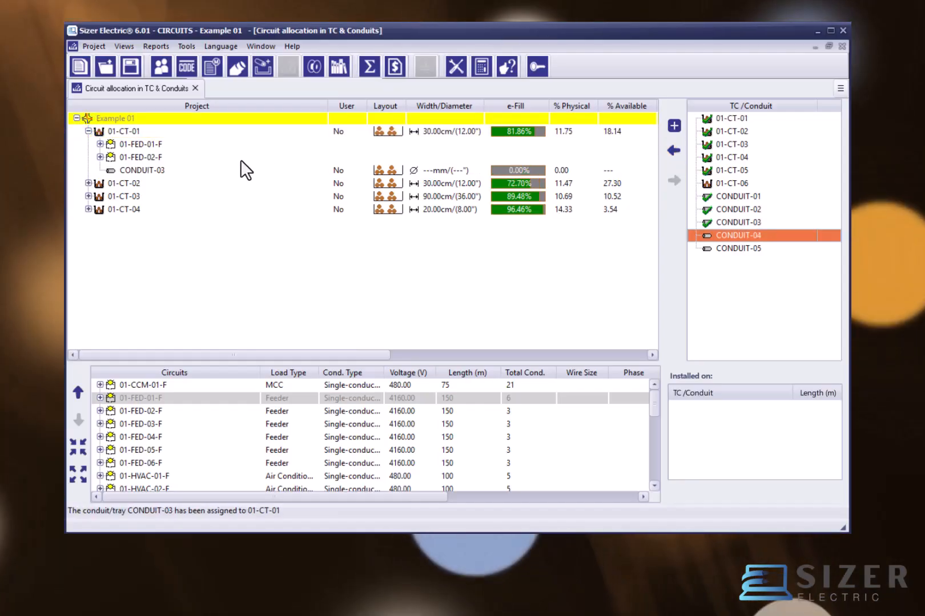
{"action": "left_click", "coordinate": [142, 170]}
{"action": "left_click", "coordinate": [126, 131]}
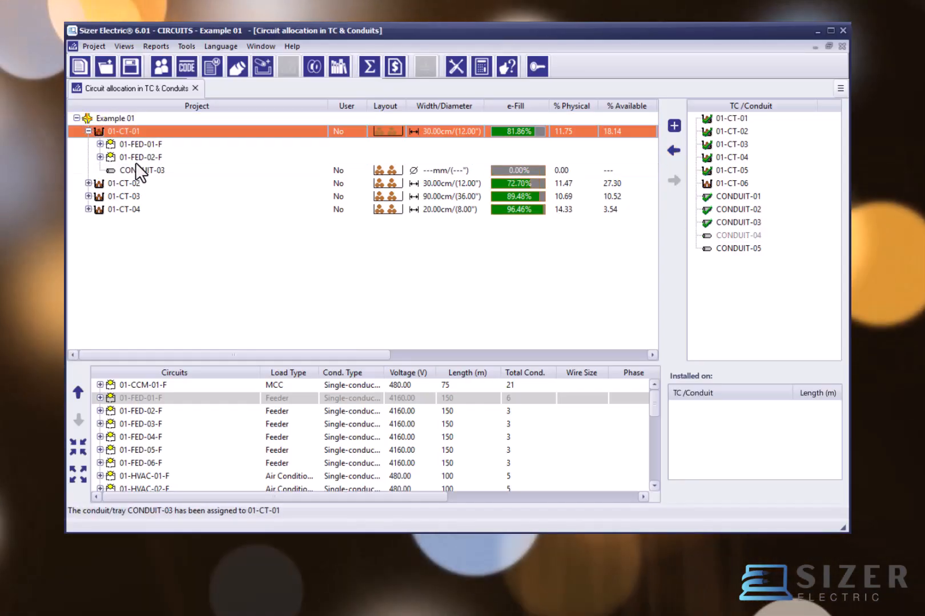
Step: Allocate the whole feeder circuit 01-FED-01-F in CONDUIT-03 under tray 01-CT-01
{"action": "left_click", "coordinate": [137, 169]}
{"action": "left_click", "coordinate": [132, 131]}
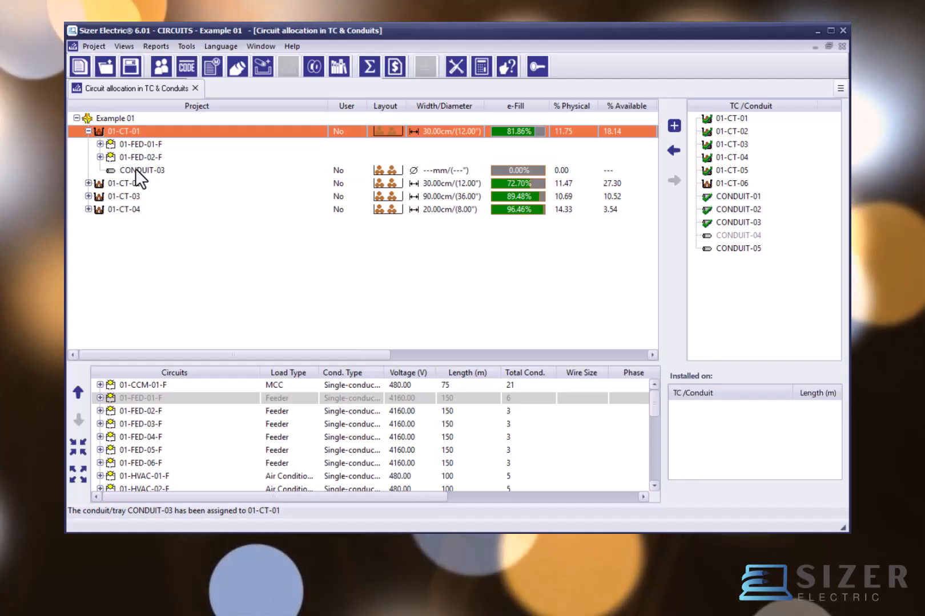
{"action": "left_click", "coordinate": [136, 168]}
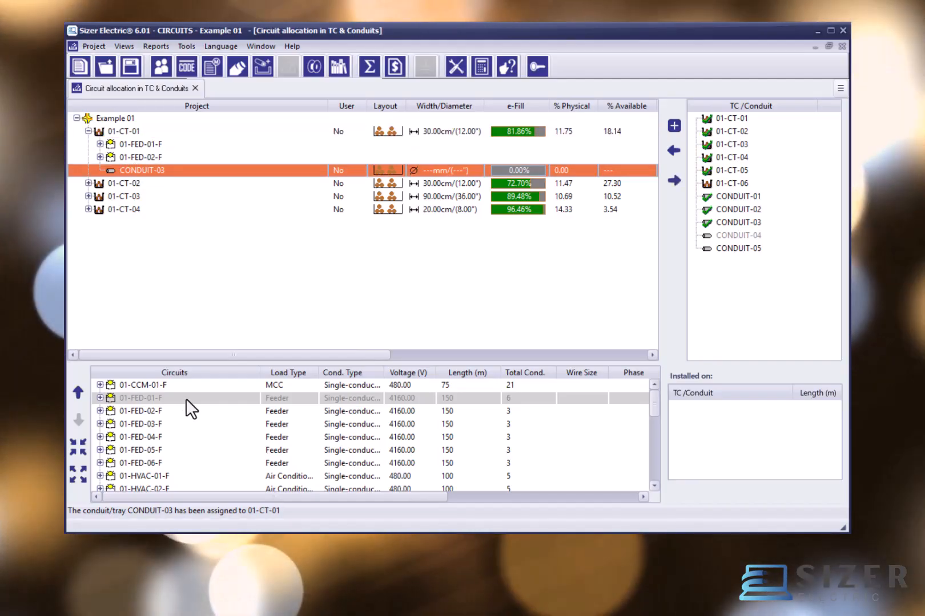
{"action": "left_click_drag", "start_coordinate": [186, 399], "coordinate": [143, 166]}
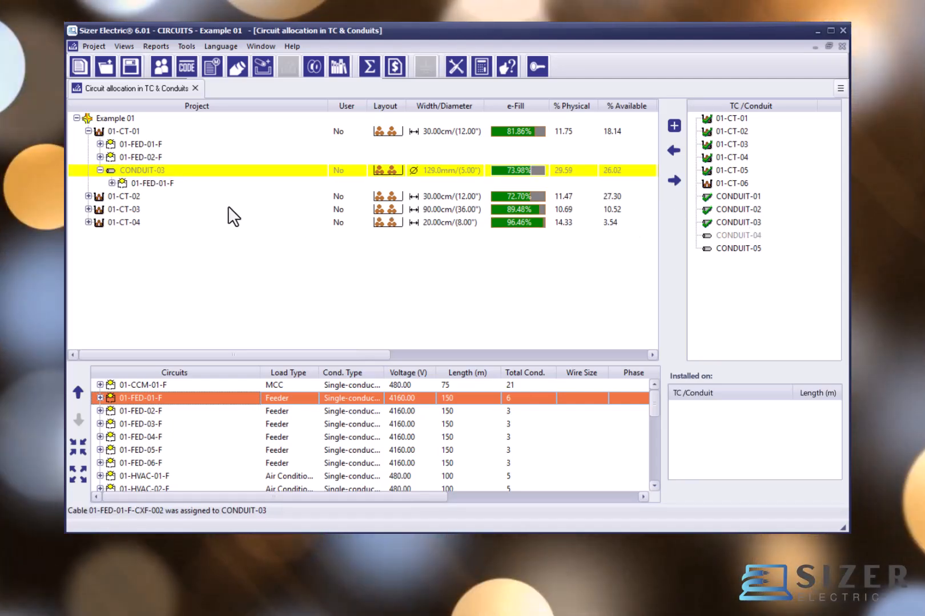
Step: Examine circuit 01-FED-01-F under CONDUIT-03 and the conduit's diameter and fill
{"action": "left_click", "coordinate": [147, 181]}
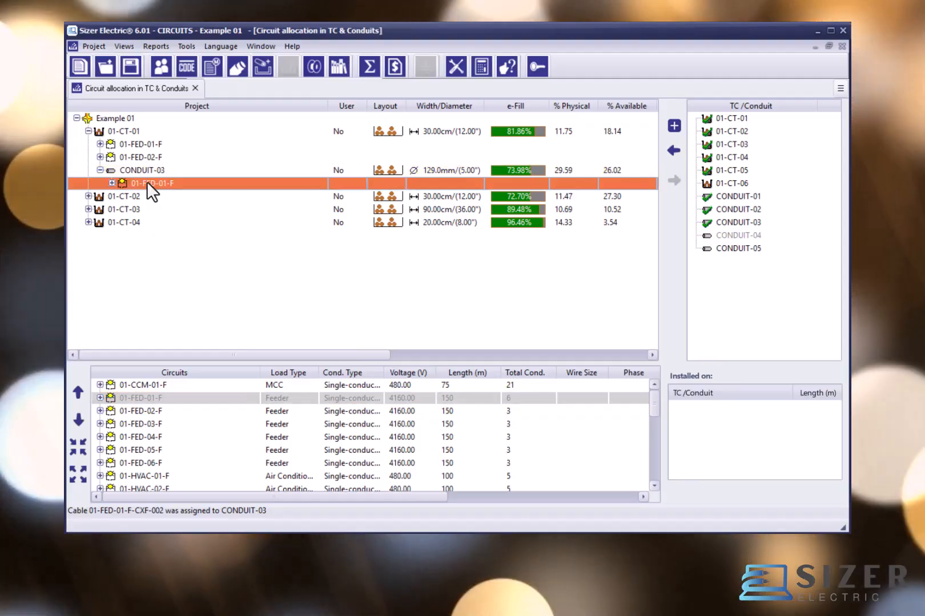
{"action": "left_click", "coordinate": [150, 173]}
{"action": "left_click", "coordinate": [148, 183]}
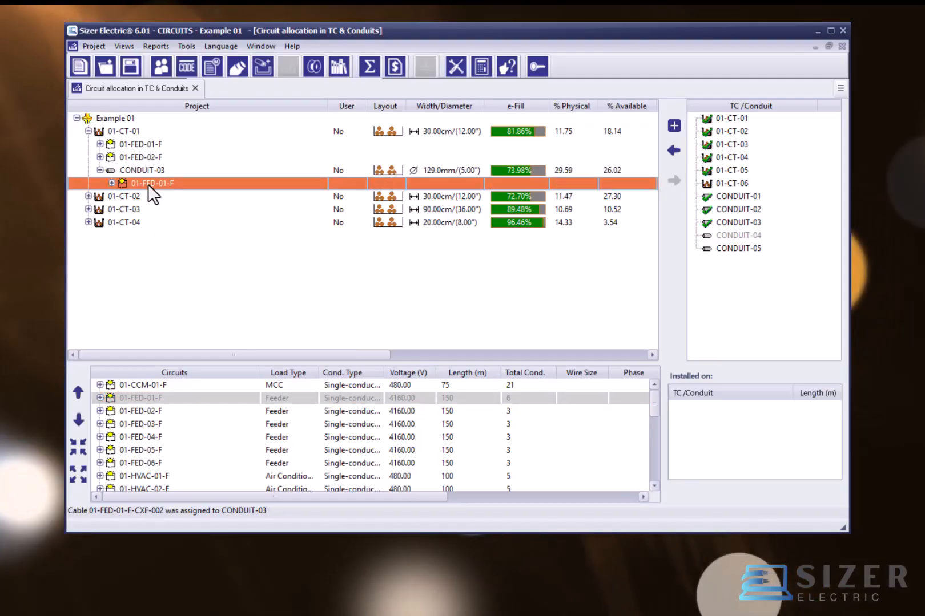
{"action": "left_click", "coordinate": [149, 173]}
{"action": "left_click", "coordinate": [148, 181]}
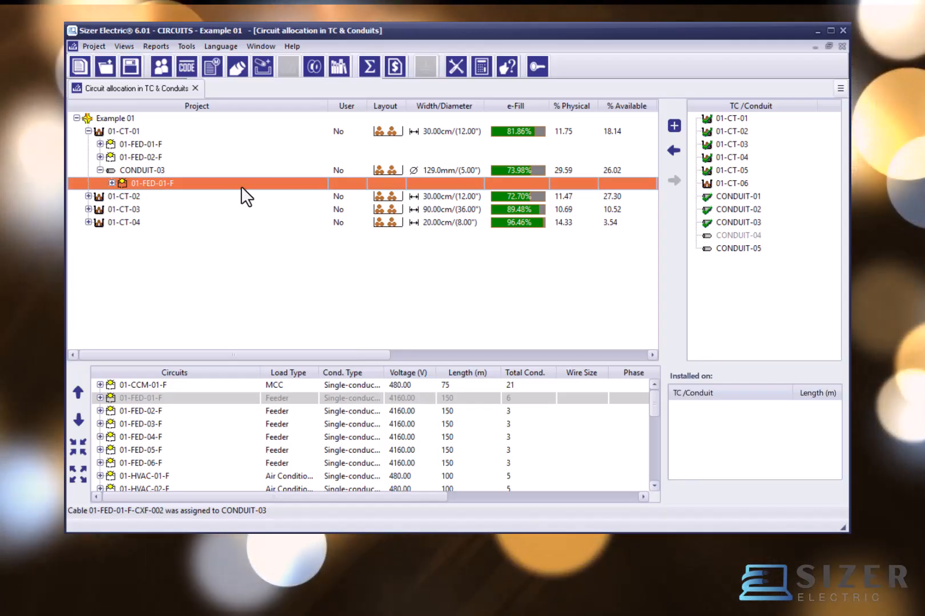
{"action": "left_click", "coordinate": [466, 168]}
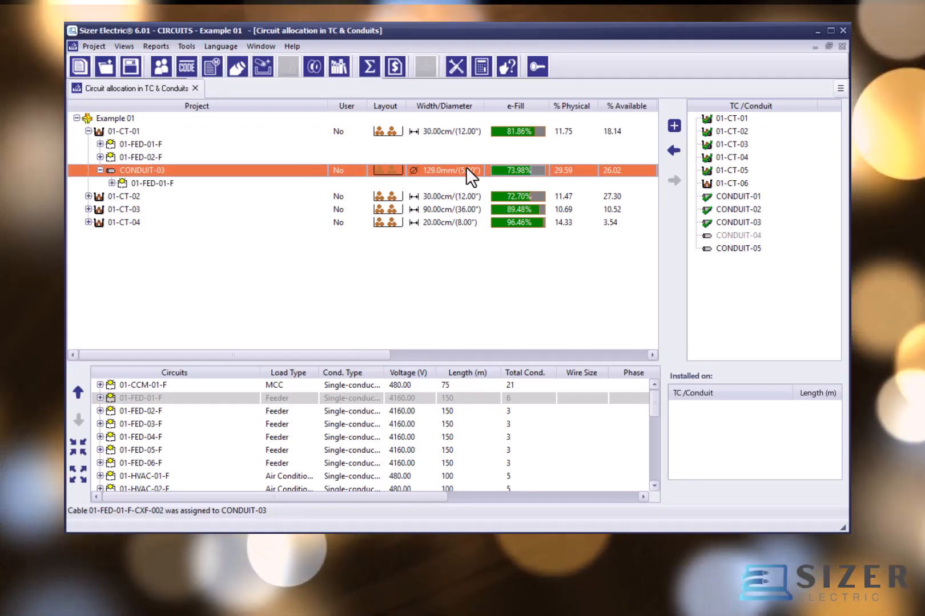
{"action": "left_click_drag", "start_coordinate": [347, 349], "coordinate": [290, 360]}
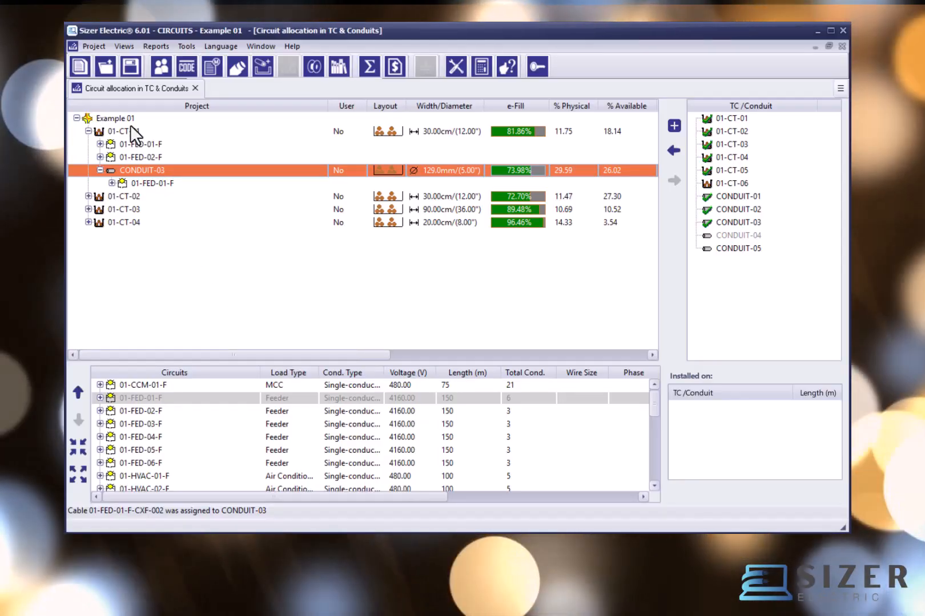
Step: Assign CONDUIT-04 directly to the root of project Example 01, as an independent conduit outside any tray
{"action": "left_click", "coordinate": [124, 118]}
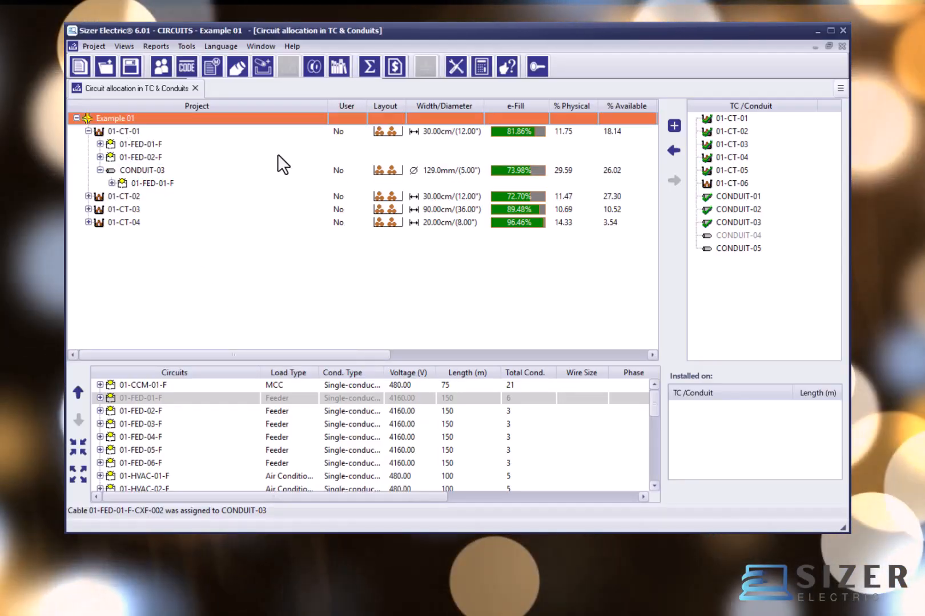
{"action": "left_click", "coordinate": [745, 232]}
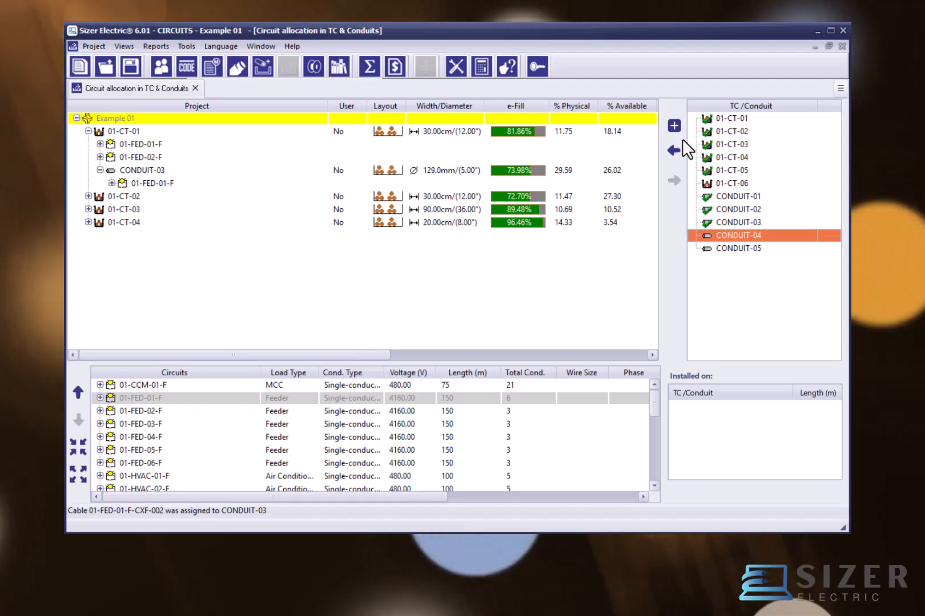
{"action": "left_click", "coordinate": [674, 151]}
{"action": "left_click", "coordinate": [101, 234]}
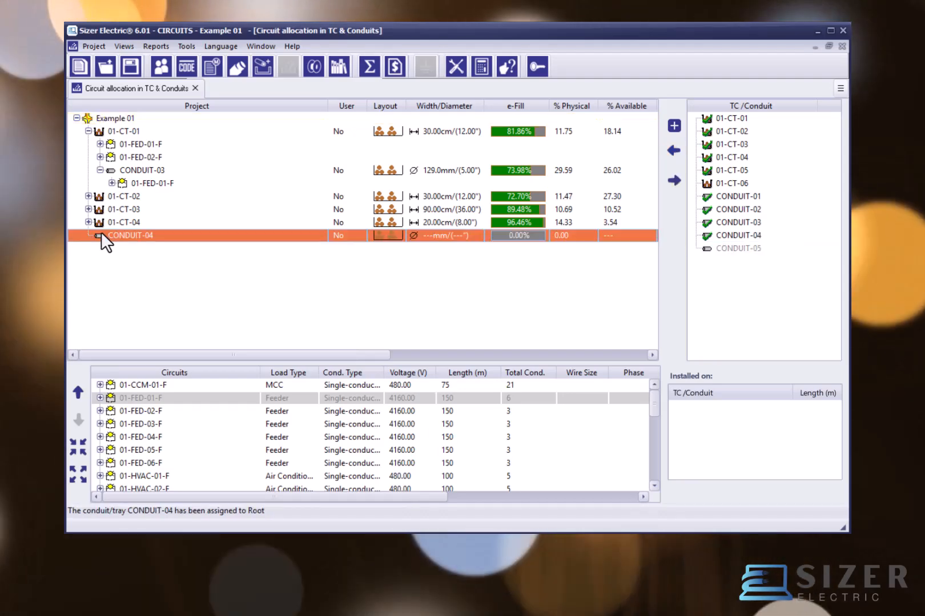
{"action": "left_click", "coordinate": [129, 118]}
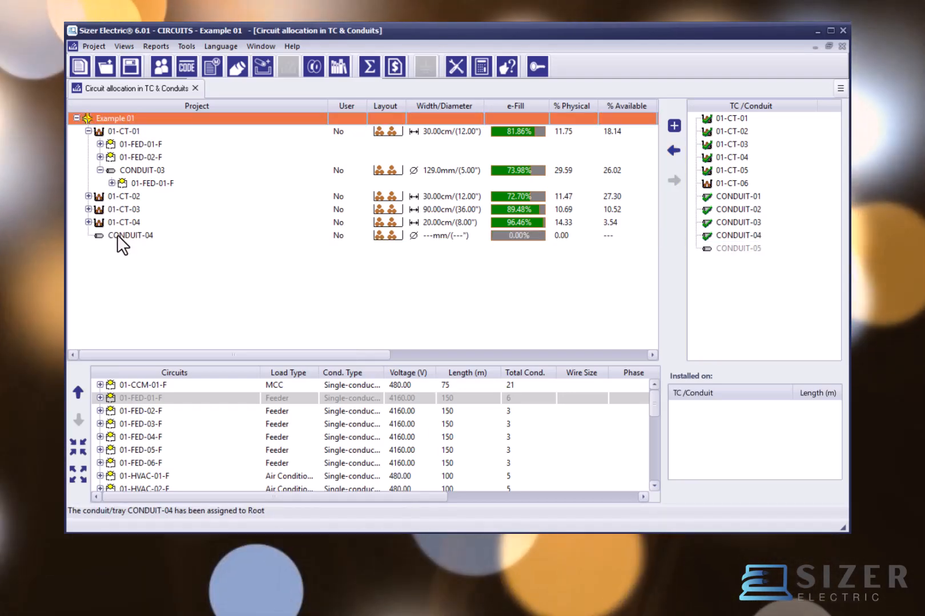
{"action": "left_click", "coordinate": [117, 236]}
{"action": "left_click", "coordinate": [107, 116]}
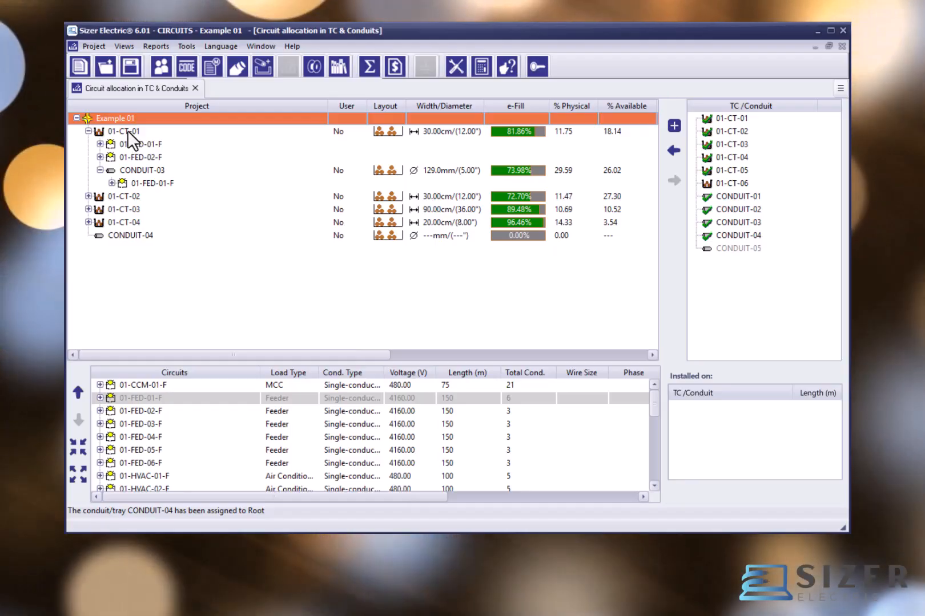
Step: Collapse tray 01-CT-01 by one level and expand it again by one level
{"action": "right_click", "coordinate": [126, 130]}
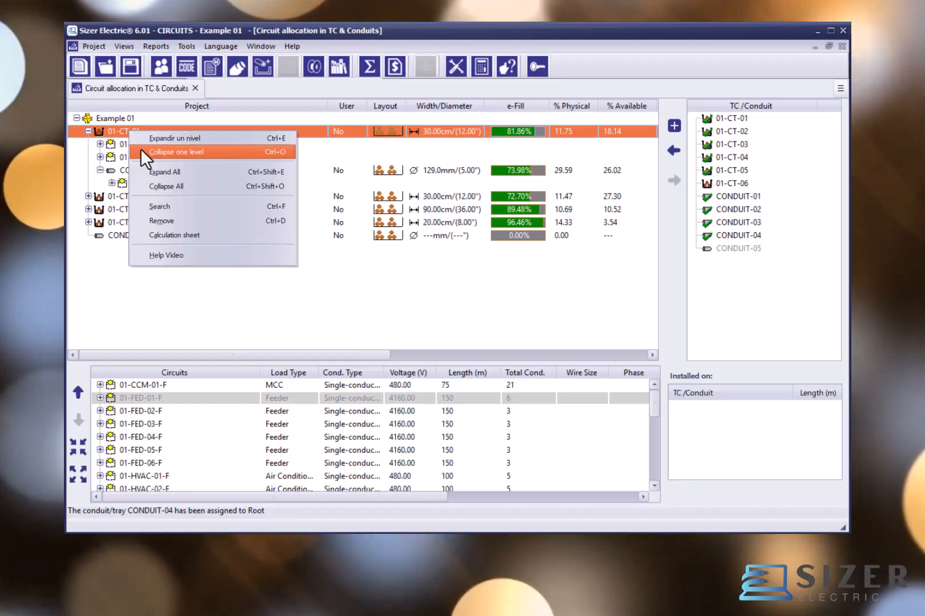
{"action": "left_click", "coordinate": [141, 150]}
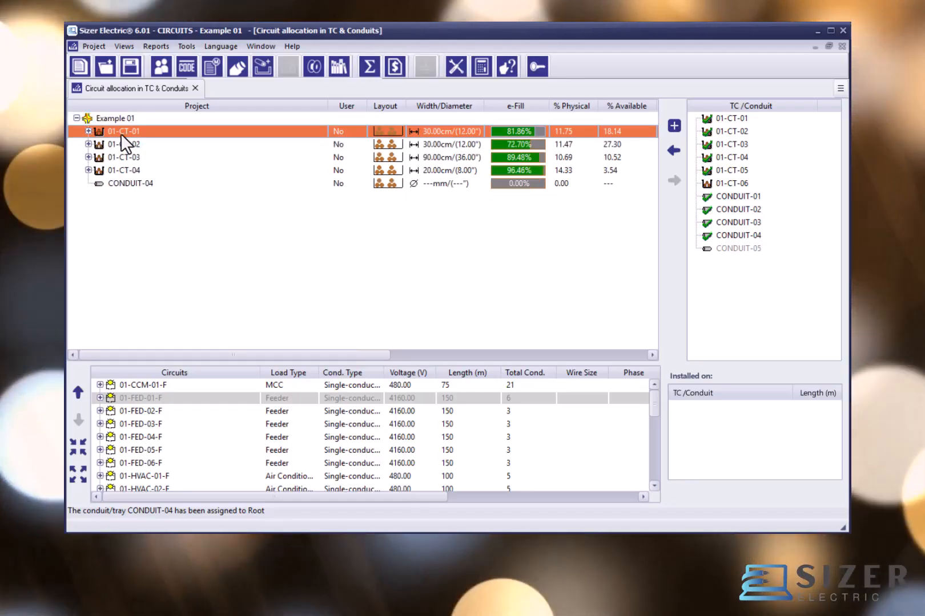
{"action": "right_click", "coordinate": [121, 133]}
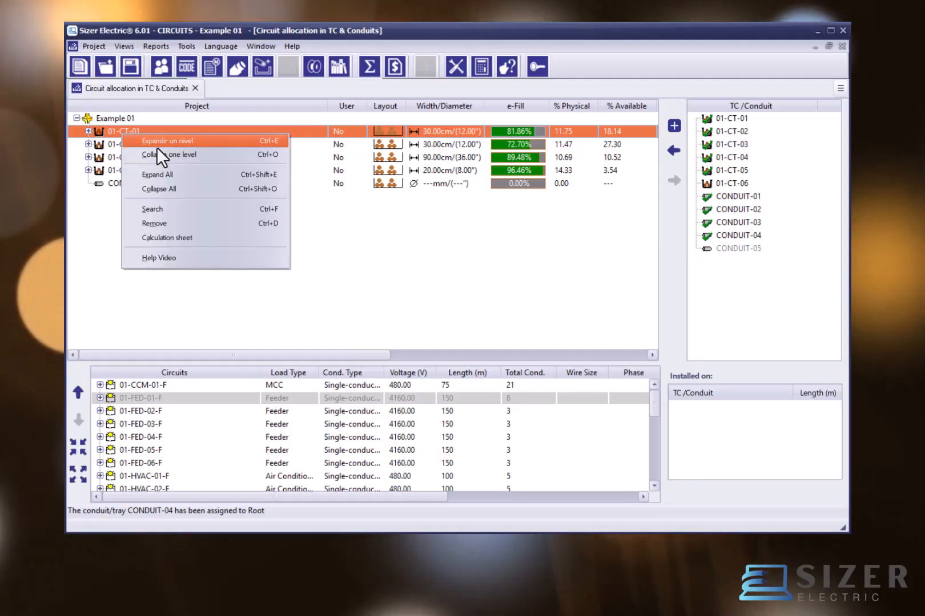
{"action": "left_click", "coordinate": [160, 141]}
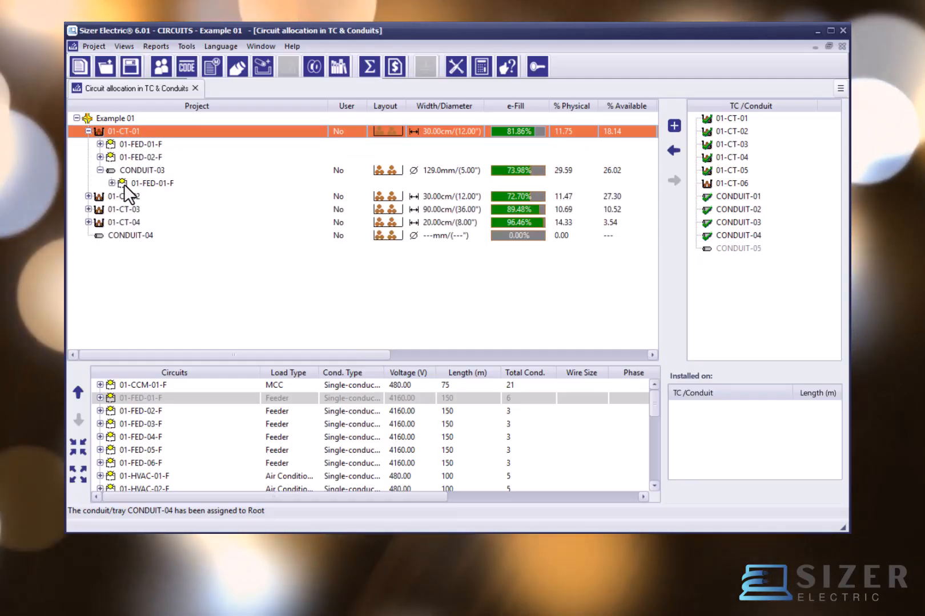
Step: Expand circuit 01-FED-01-F under tray 01-CT-01 and expand tray 01-CT-02 to examine their contents
{"action": "left_click", "coordinate": [126, 184]}
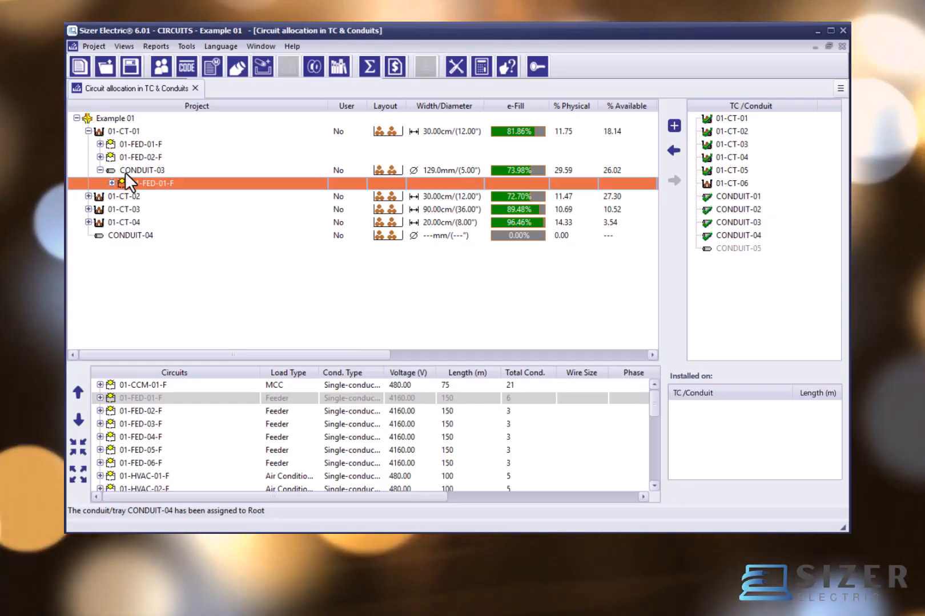
{"action": "left_click", "coordinate": [100, 145]}
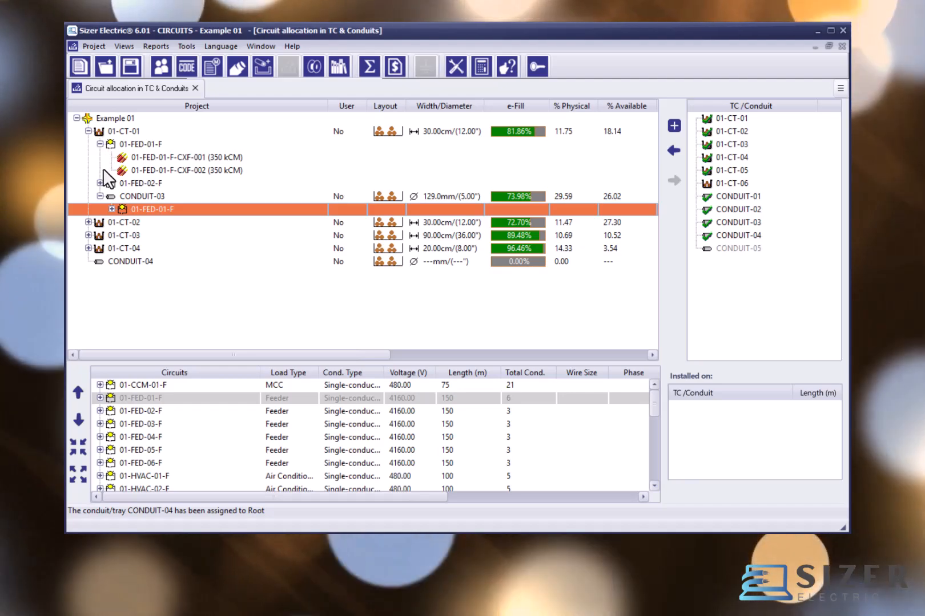
{"action": "left_click", "coordinate": [88, 221]}
{"action": "left_click", "coordinate": [134, 144]}
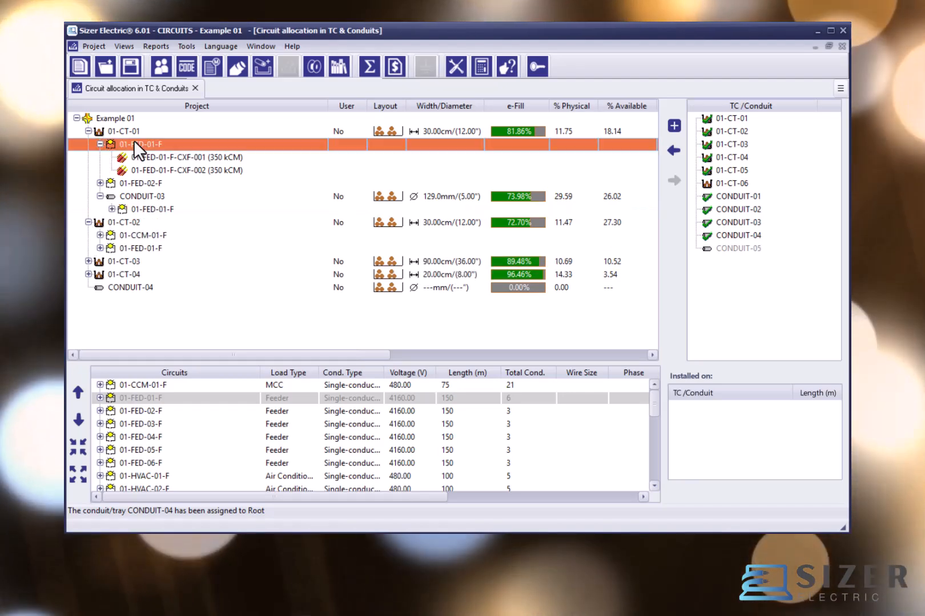
{"action": "left_click", "coordinate": [100, 144]}
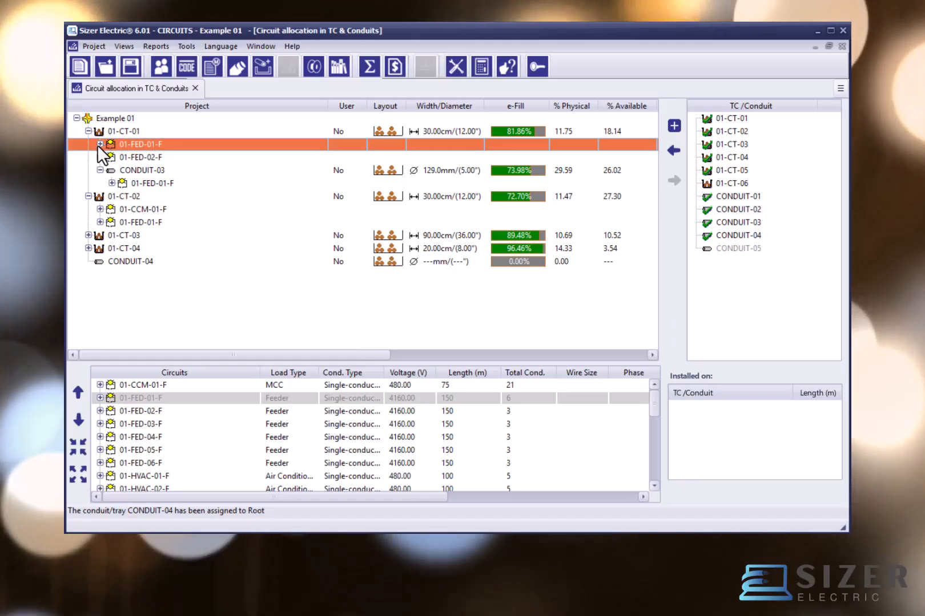
{"action": "left_click", "coordinate": [100, 144]}
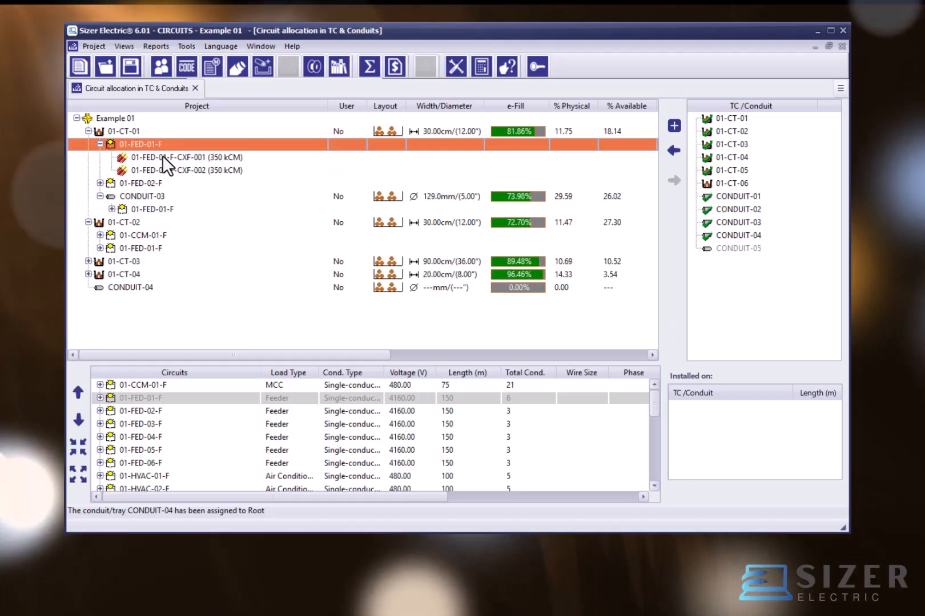
Step: Compare the trays and conduits in which cables 01-FED-01-F-CXF-001 and 01-FED-01-F-CXF-002 are installed
{"action": "left_click", "coordinate": [164, 157]}
{"action": "left_click", "coordinate": [163, 170]}
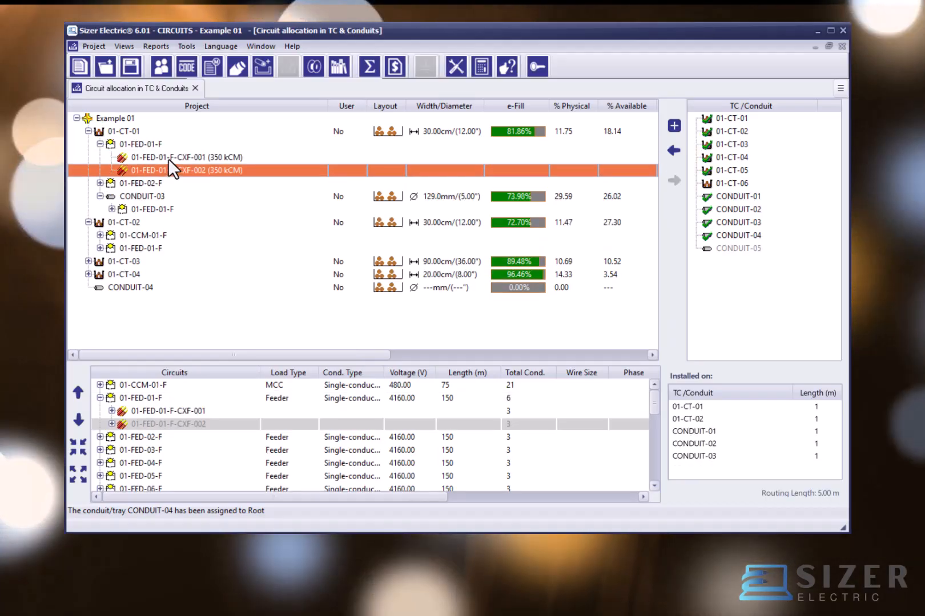
{"action": "left_click", "coordinate": [168, 160]}
{"action": "left_click", "coordinate": [168, 167]}
{"action": "left_click", "coordinate": [168, 157]}
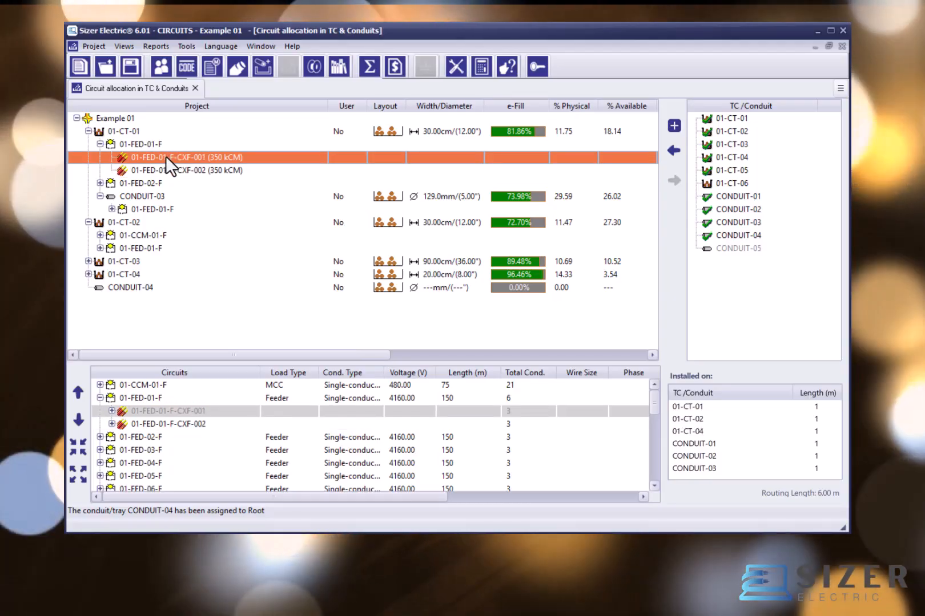
Step: Move cable 01-FED-01-F-CXF-001 from tray 01-CT-01 to tray 01-CT-02 and select it under circuit 01-FED-01-F there
{"action": "left_click_drag", "start_coordinate": [166, 156], "coordinate": [128, 218]}
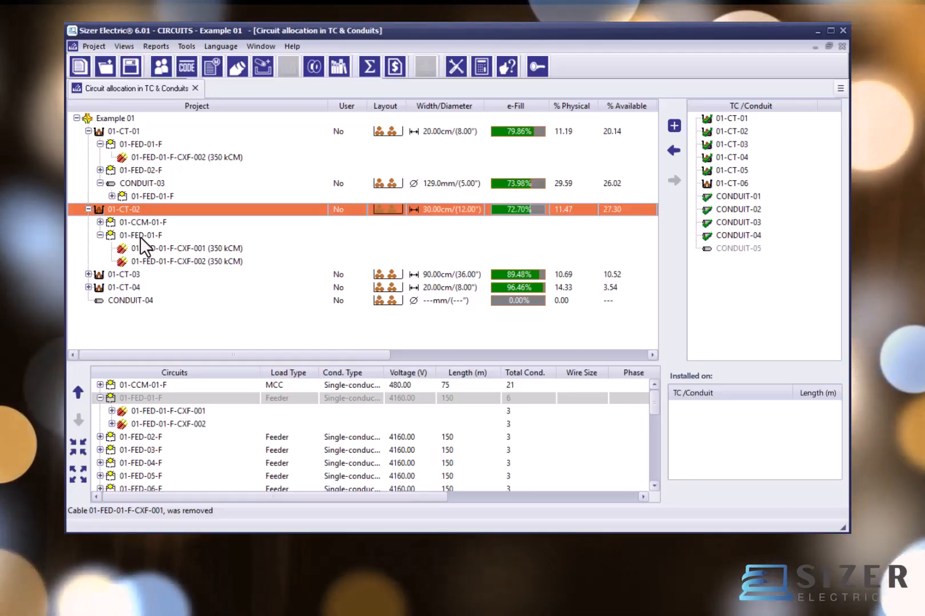
{"action": "left_click", "coordinate": [140, 235]}
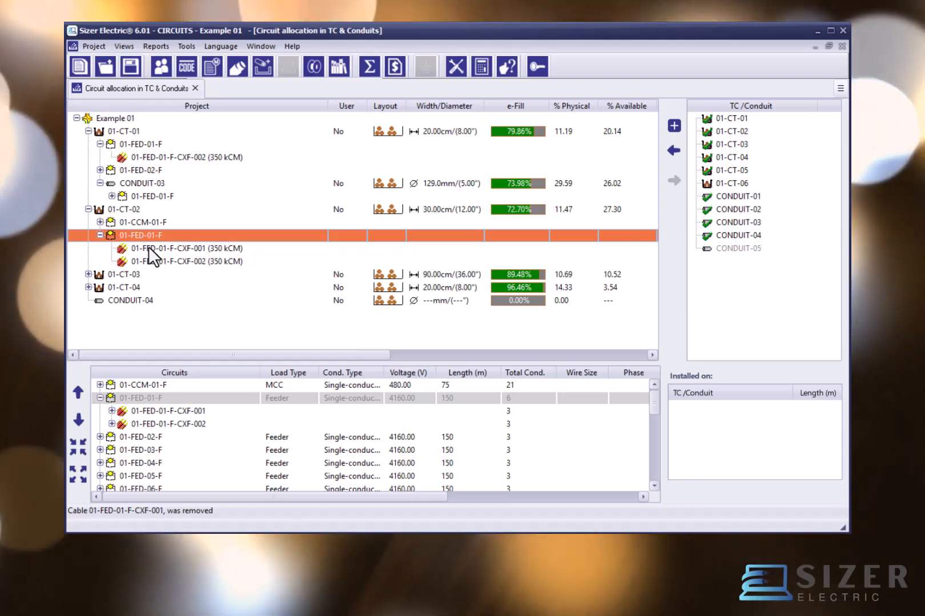
{"action": "left_click", "coordinate": [148, 247]}
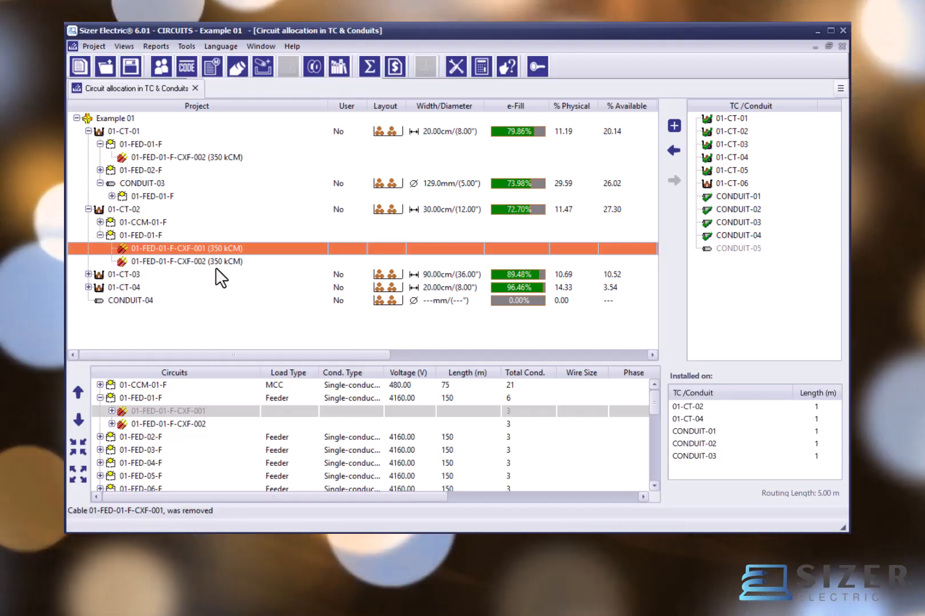
Step: Open the cross-section layout of tray 01-CT-01 and reposition its window to examine the conductors and tray data
{"action": "left_click", "coordinate": [391, 132]}
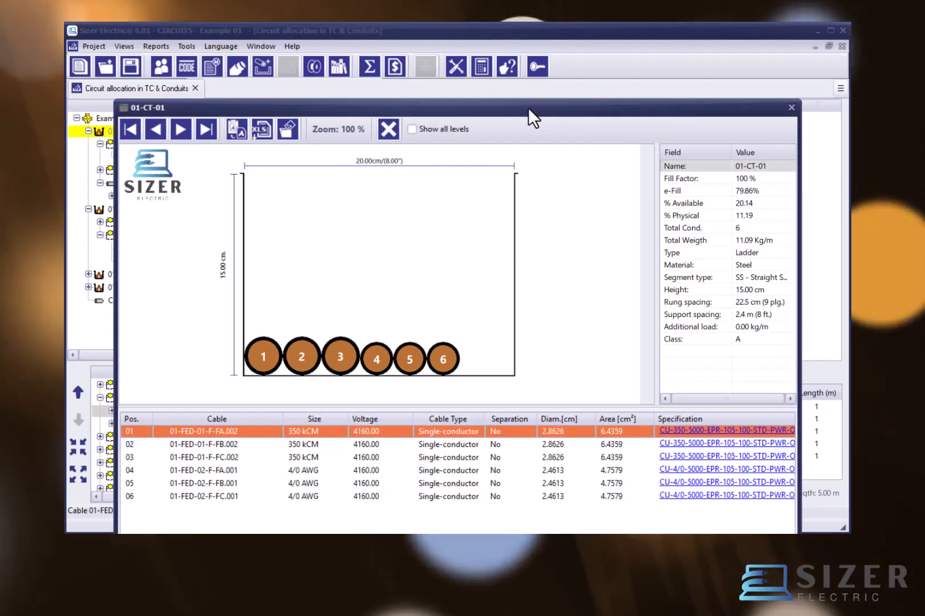
{"action": "left_click_drag", "start_coordinate": [529, 107], "coordinate": [527, 61]}
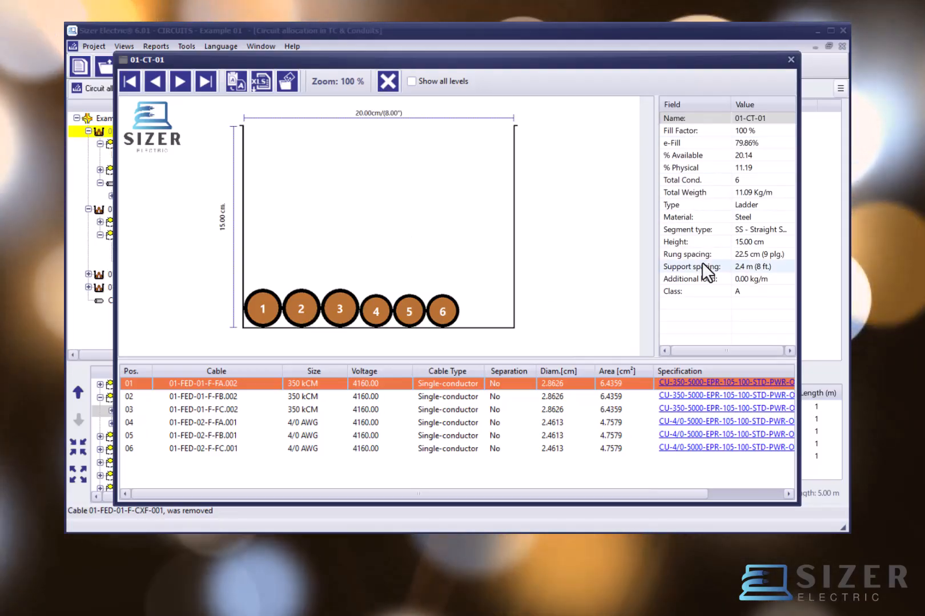
Step: Examine individual conductors in tray 01-CT-01 and zoom its cross-section drawing in and out, returning to 100%
{"action": "left_click", "coordinate": [482, 410]}
{"action": "left_click", "coordinate": [475, 425]}
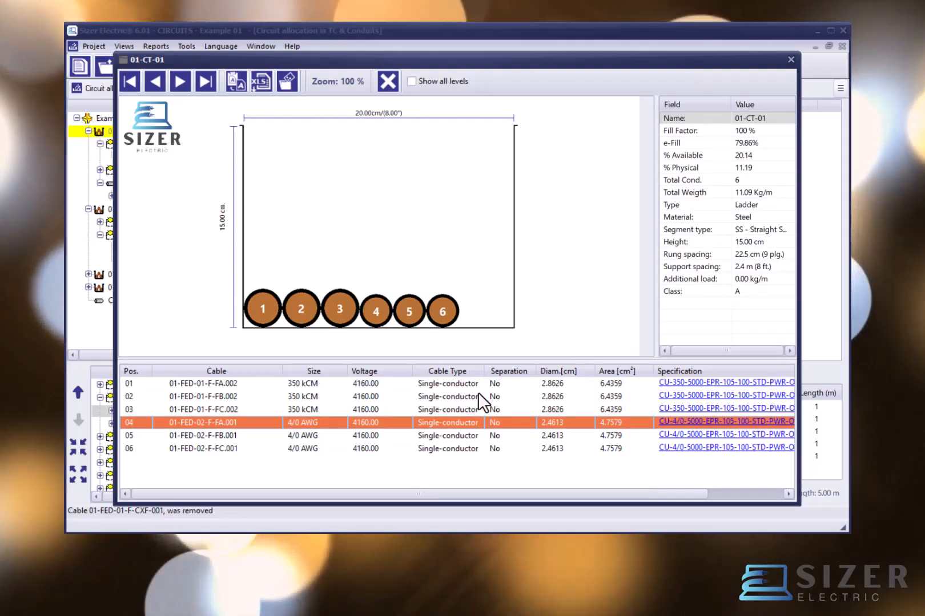
{"action": "left_click", "coordinate": [477, 394]}
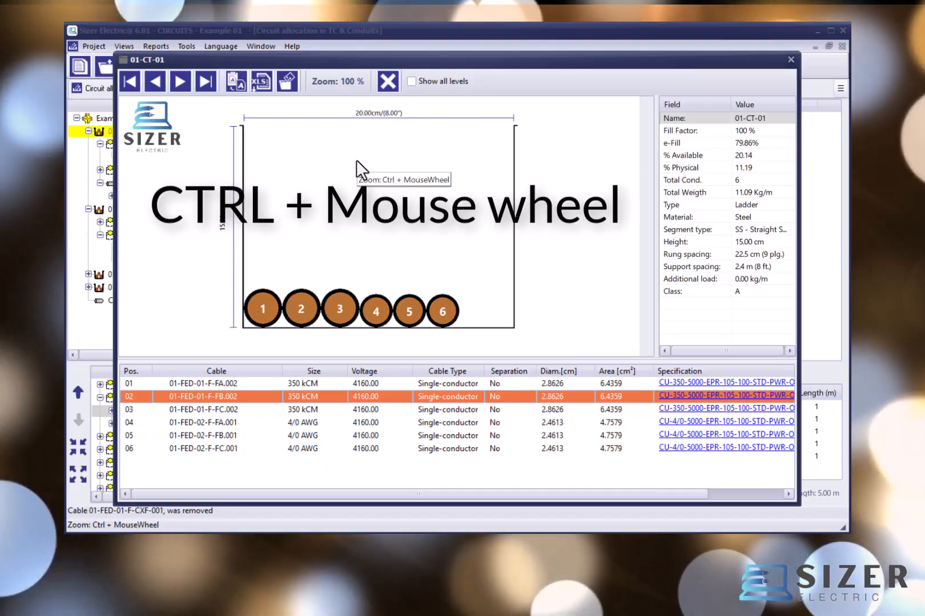
{"action": "scroll", "coordinate": [356, 161], "scroll_direction": "down", "scroll_amount": 1}
{"action": "scroll", "coordinate": [356, 162], "scroll_direction": "up", "scroll_amount": 3}
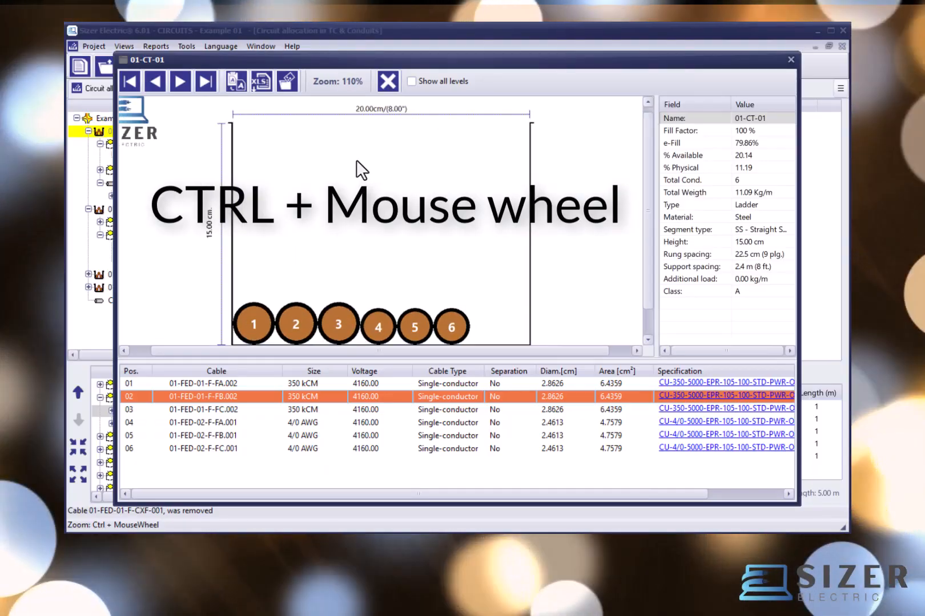
{"action": "scroll", "coordinate": [356, 160], "scroll_direction": "down", "scroll_amount": 3}
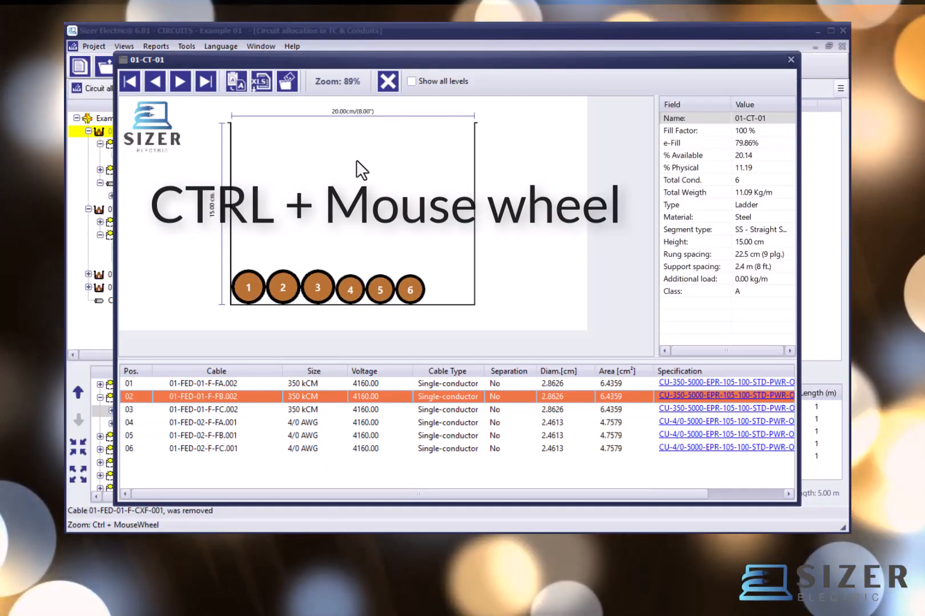
{"action": "scroll", "coordinate": [356, 159], "scroll_direction": "up", "scroll_amount": 1}
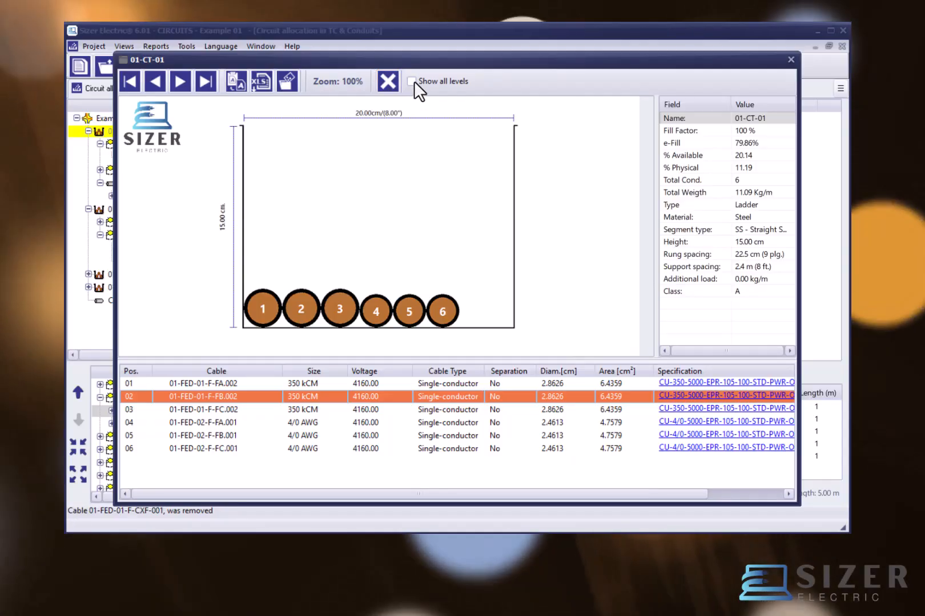
Step: Show all levels in the 01-CT-01 layout, widen the tray data area and enlarge the conductor table
{"action": "left_click", "coordinate": [411, 81]}
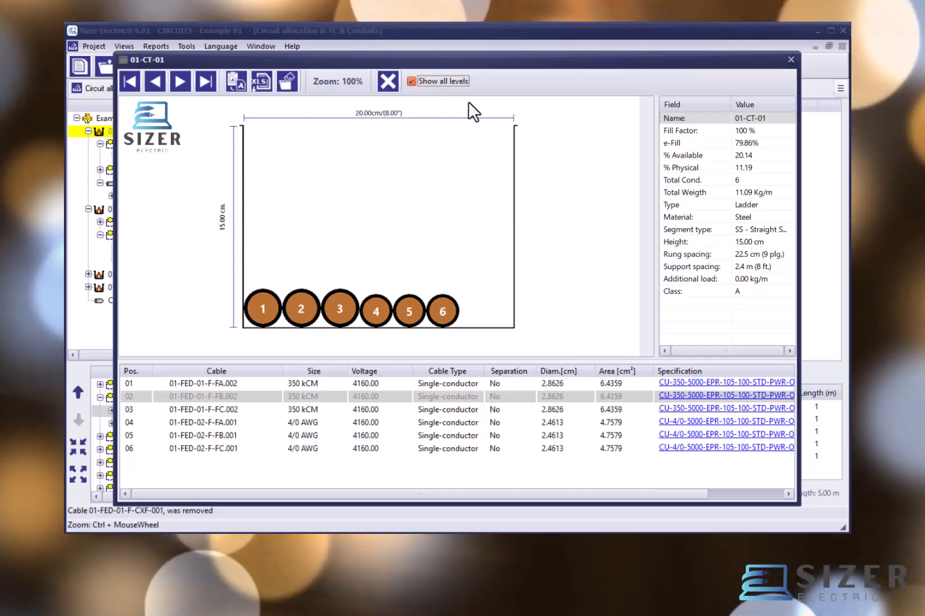
{"action": "left_click_drag", "start_coordinate": [655, 180], "coordinate": [609, 183]}
{"action": "left_click_drag", "start_coordinate": [629, 360], "coordinate": [634, 313]}
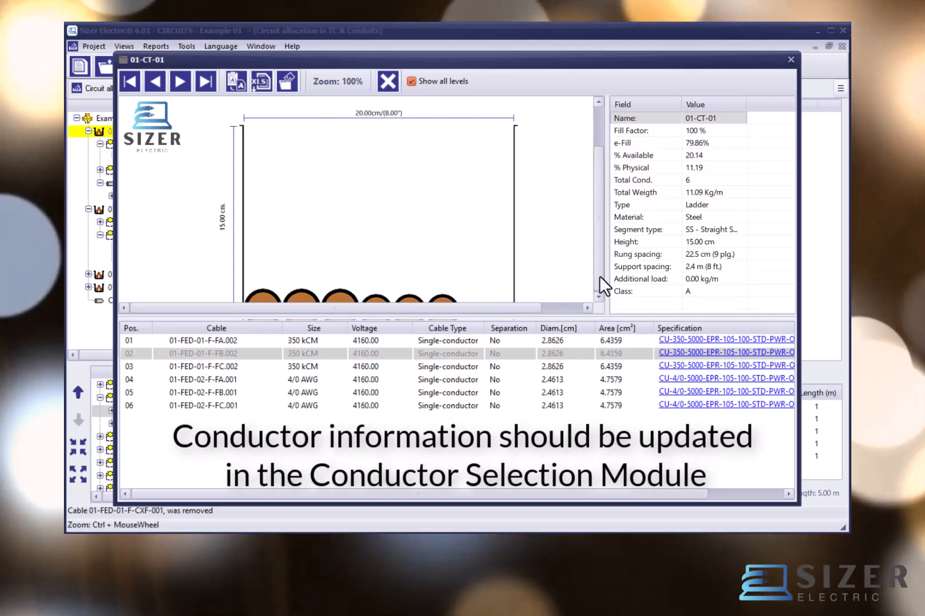
Step: Review the conductor entries listed for tray 01-CT-01 against its cross-section and close the layout
{"action": "scroll", "coordinate": [599, 277], "scroll_direction": "down", "scroll_amount": 2}
{"action": "left_click", "coordinate": [529, 380]}
{"action": "left_click", "coordinate": [530, 394]}
{"action": "left_click", "coordinate": [521, 353]}
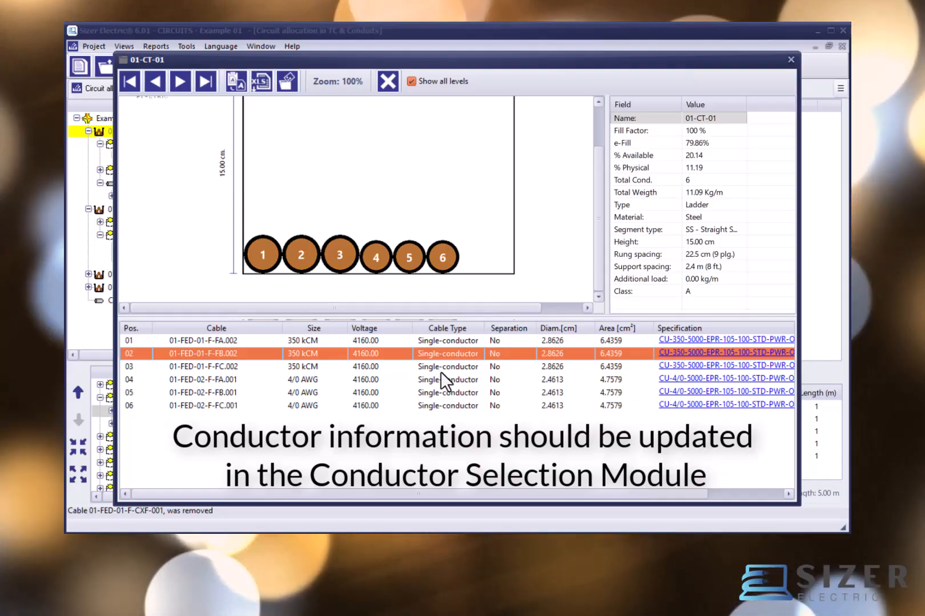
{"action": "left_click", "coordinate": [443, 371]}
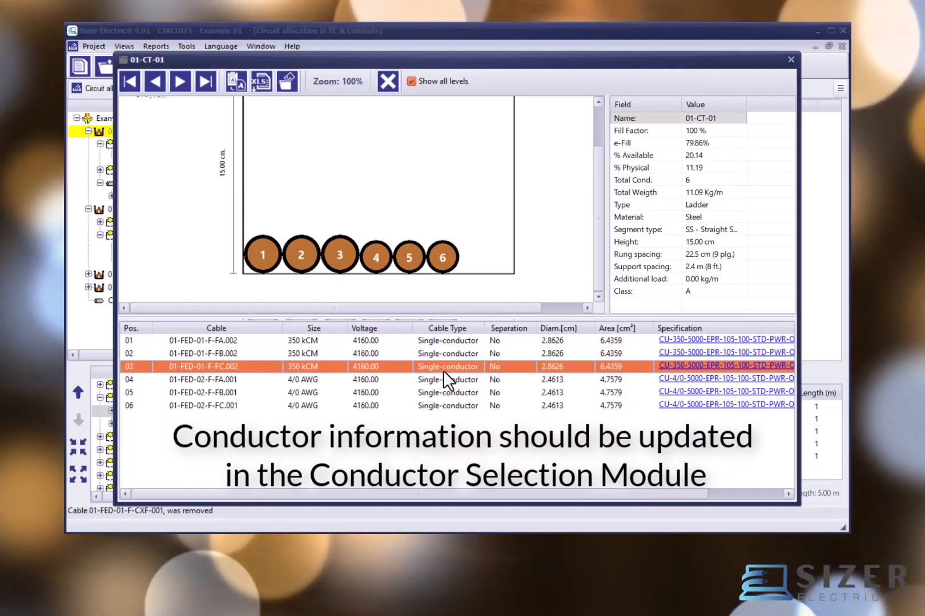
{"action": "left_click", "coordinate": [447, 379]}
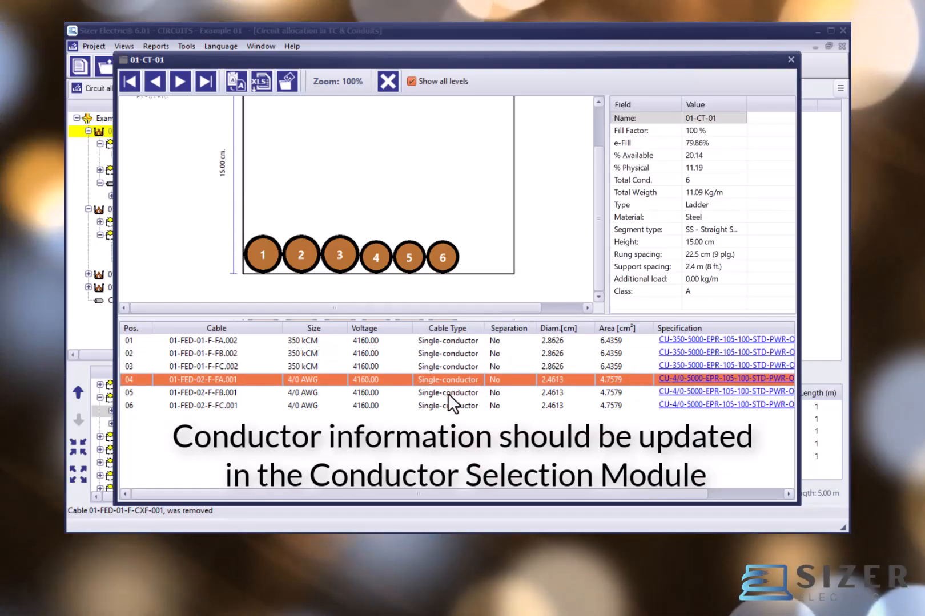
{"action": "left_click", "coordinate": [448, 393]}
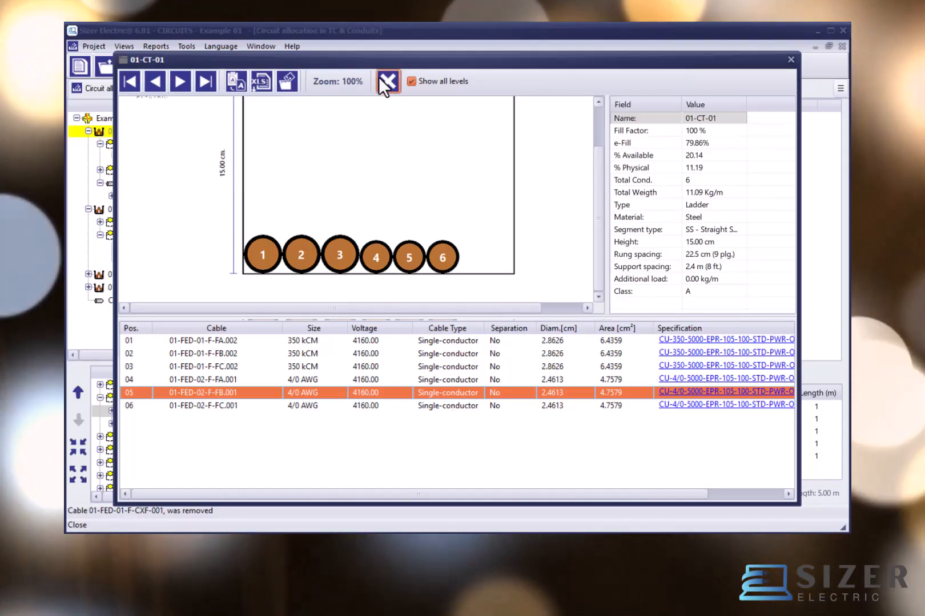
{"action": "left_click", "coordinate": [383, 77]}
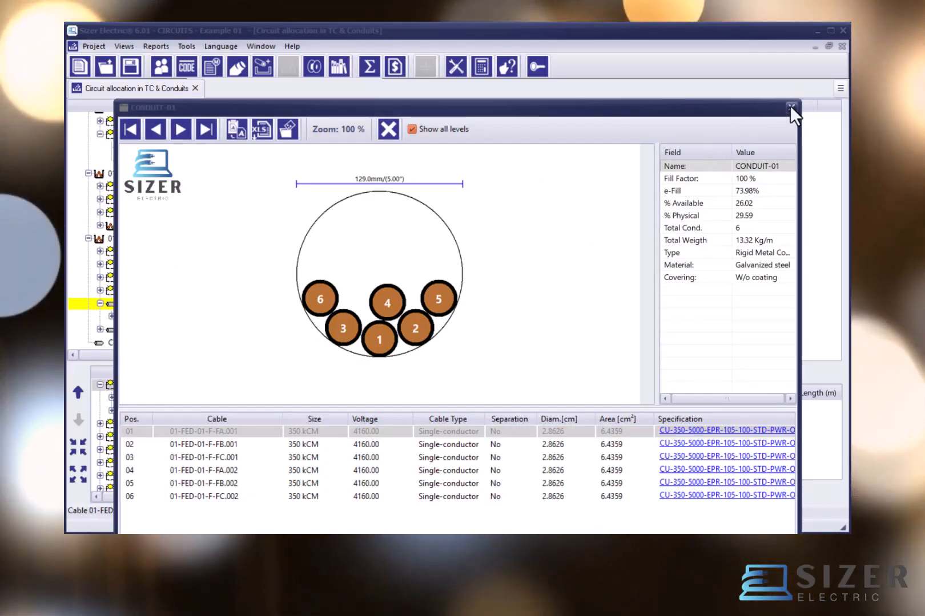
Step: Close the CONDUIT-01 layout and examine the cross-section layout of CONDUIT-02
{"action": "left_click", "coordinate": [790, 107]}
{"action": "double_click", "coordinate": [172, 328]}
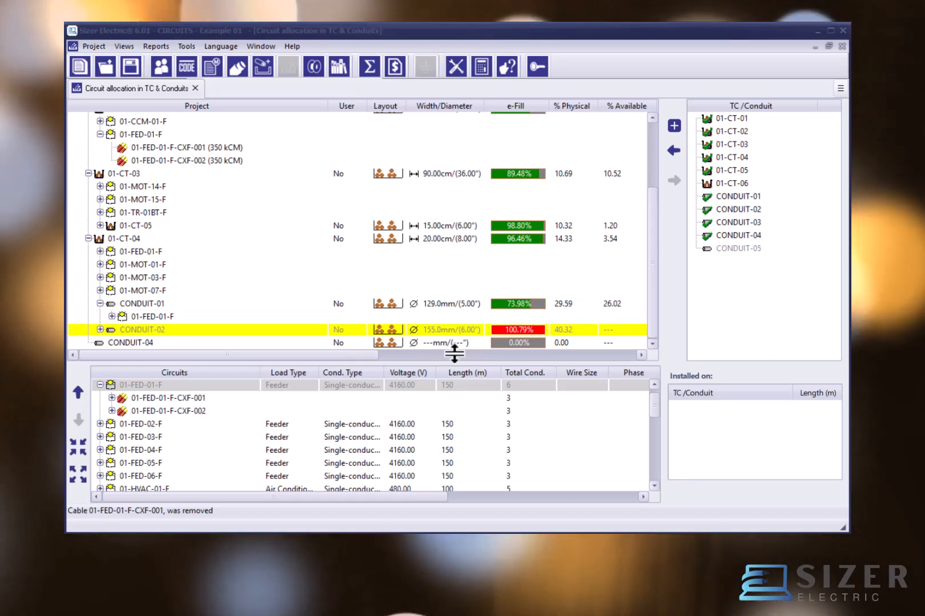
{"action": "left_click", "coordinate": [392, 329]}
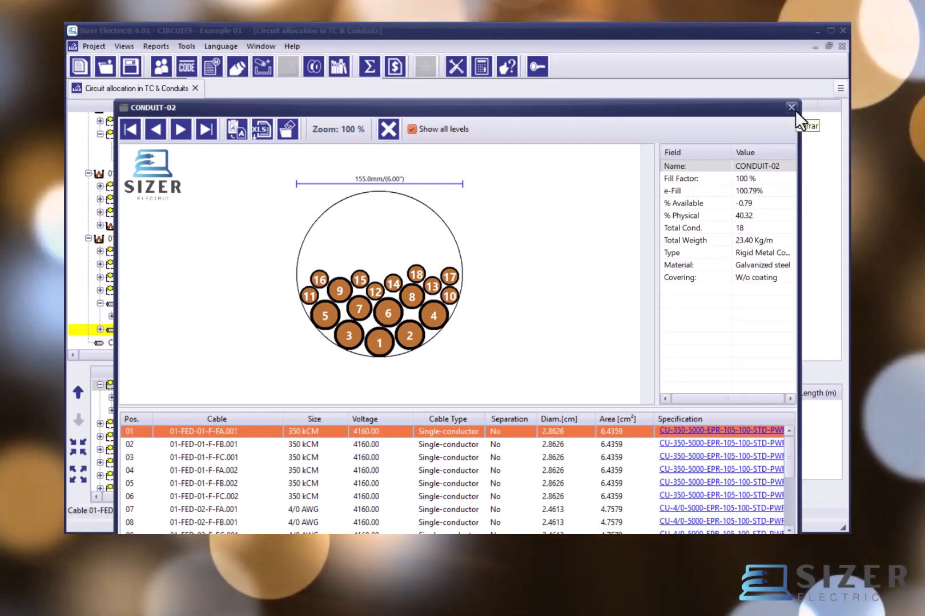
{"action": "left_click", "coordinate": [793, 108]}
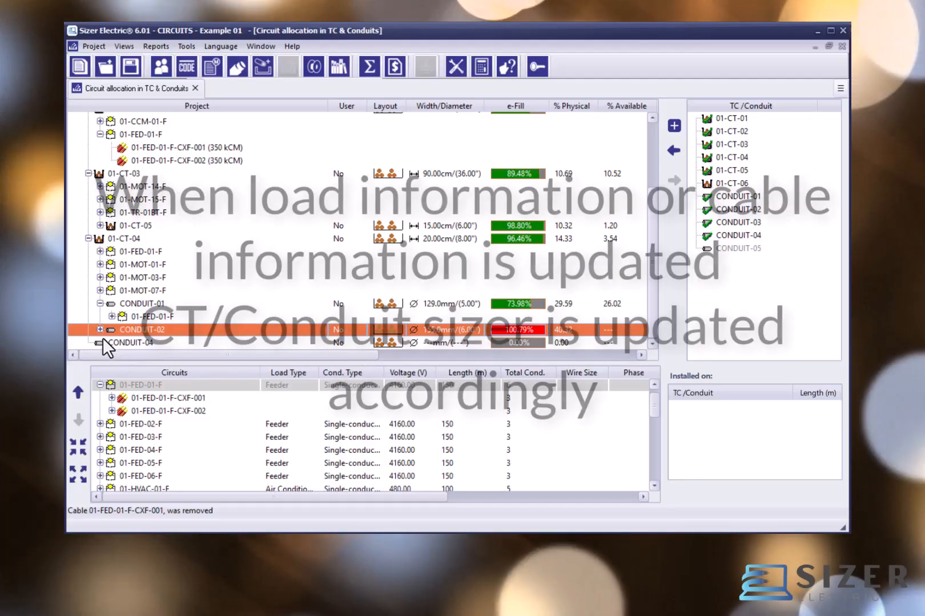
Step: Expand CONDUIT-02 to examine its circuits, collapse tray 01-CT-04 and return to the trays above it
{"action": "left_click", "coordinate": [100, 330]}
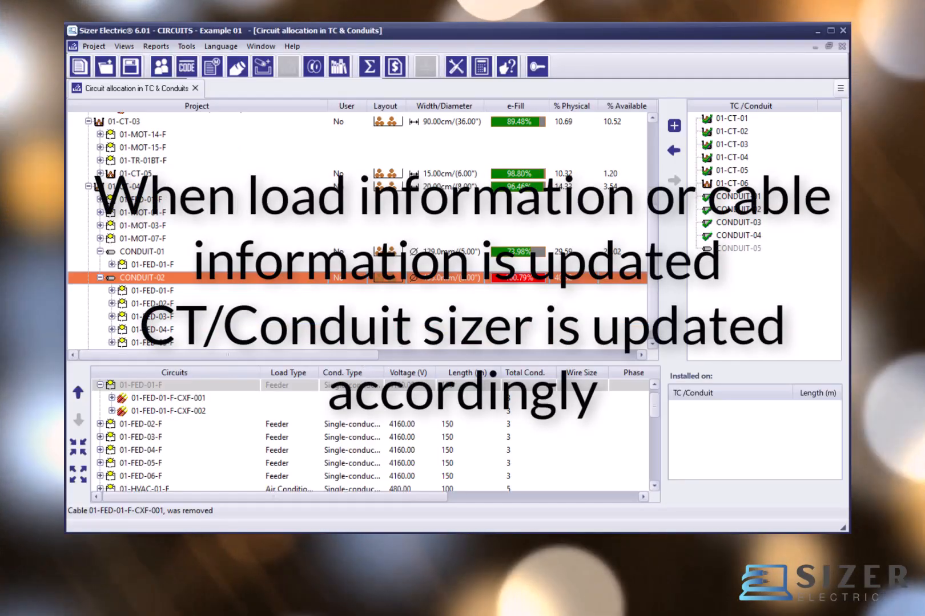
{"action": "left_click", "coordinate": [90, 187]}
{"action": "key", "text": "Up"}
{"action": "key", "text": "Up"}
{"action": "key", "text": "Up"}
{"action": "key", "text": "Up"}
{"action": "key", "text": "Up"}
{"action": "key", "text": "Up"}
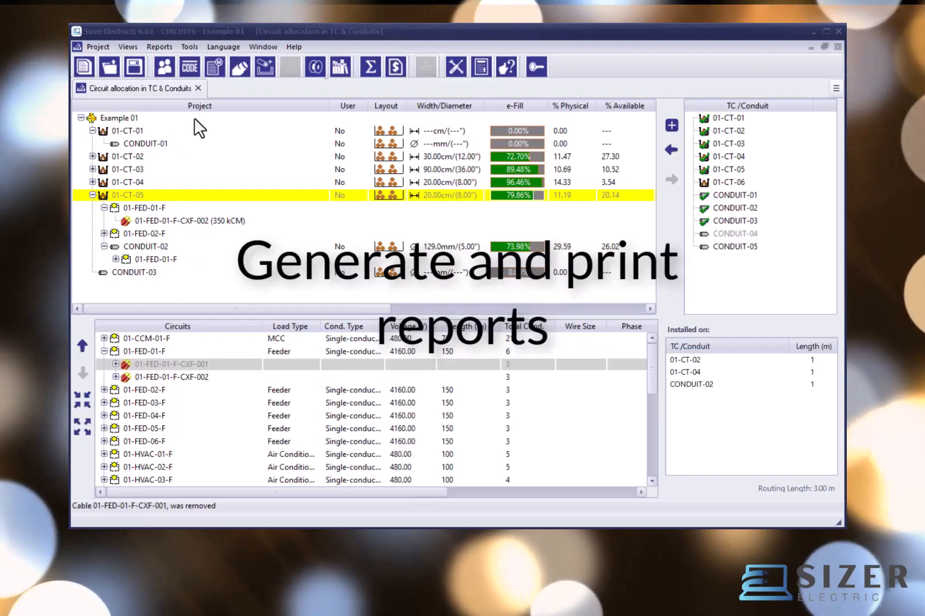
Step: Close the circuit allocation view and display the project's available Conduit/Tray reports
{"action": "left_click", "coordinate": [198, 89]}
{"action": "left_click", "coordinate": [153, 47]}
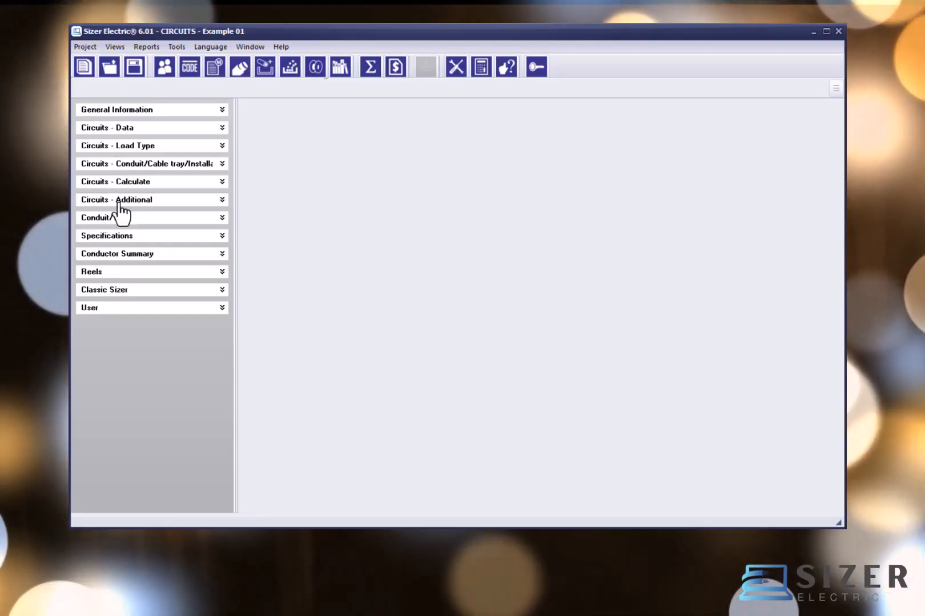
{"action": "left_click", "coordinate": [125, 219]}
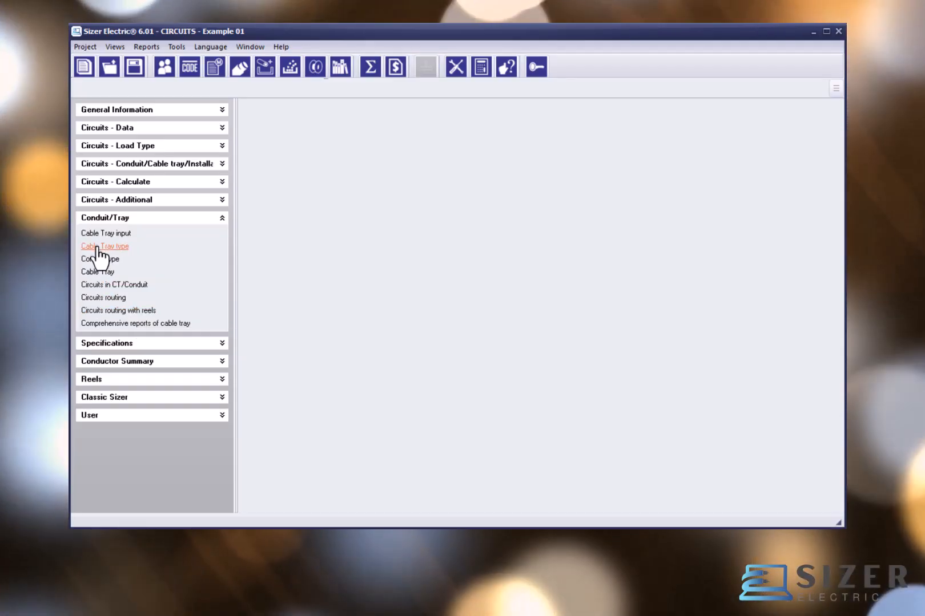
Step: Generate the Cable Tray type report with ranges enabled and the default title, and close the report and the reports list
{"action": "left_click", "coordinate": [98, 246]}
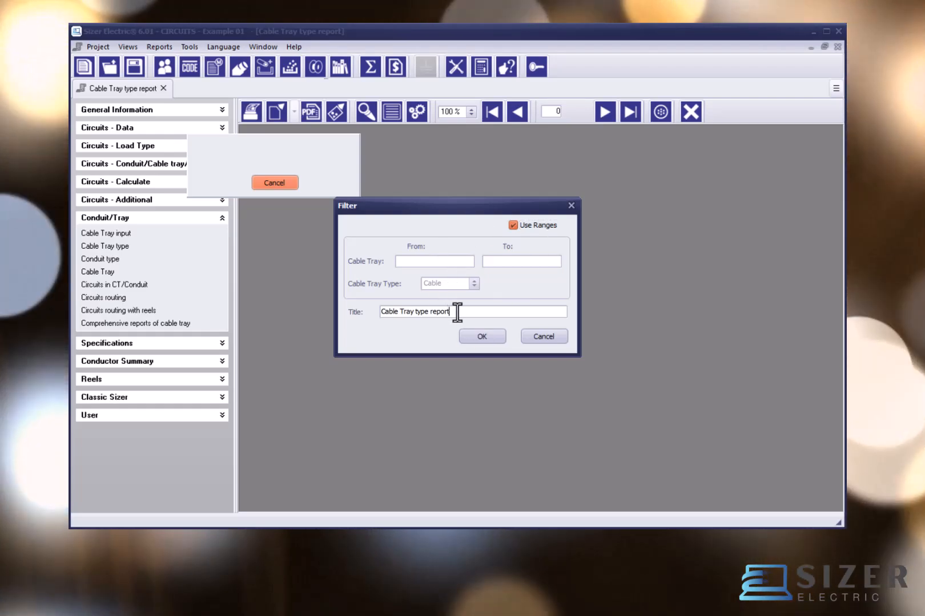
{"action": "left_click", "coordinate": [489, 337]}
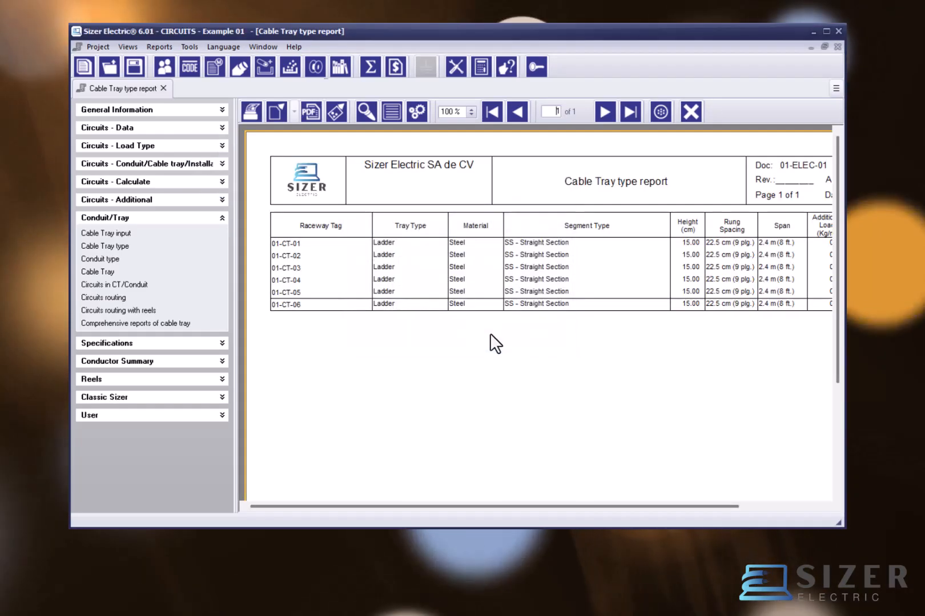
{"action": "left_click", "coordinate": [690, 113]}
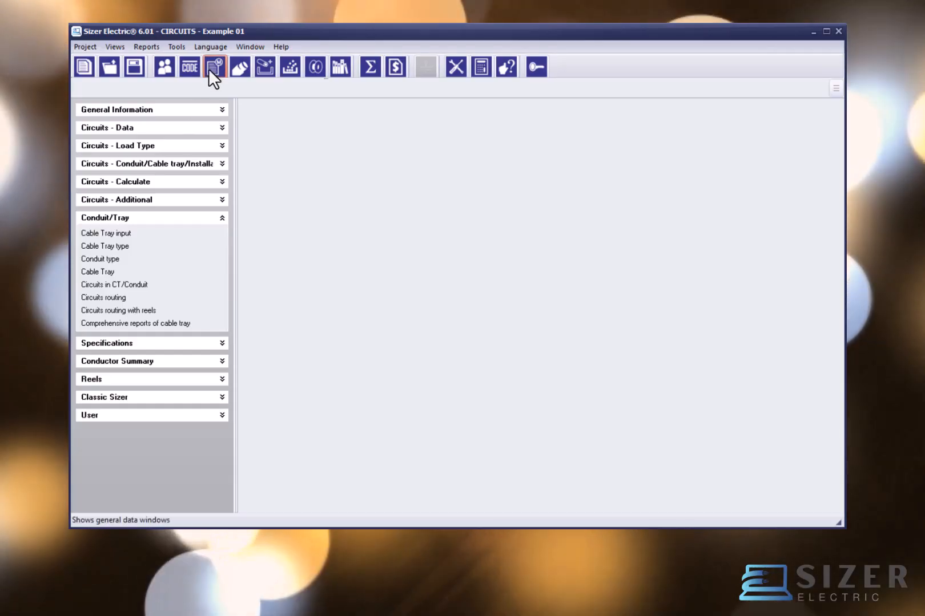
{"action": "left_click", "coordinate": [149, 47]}
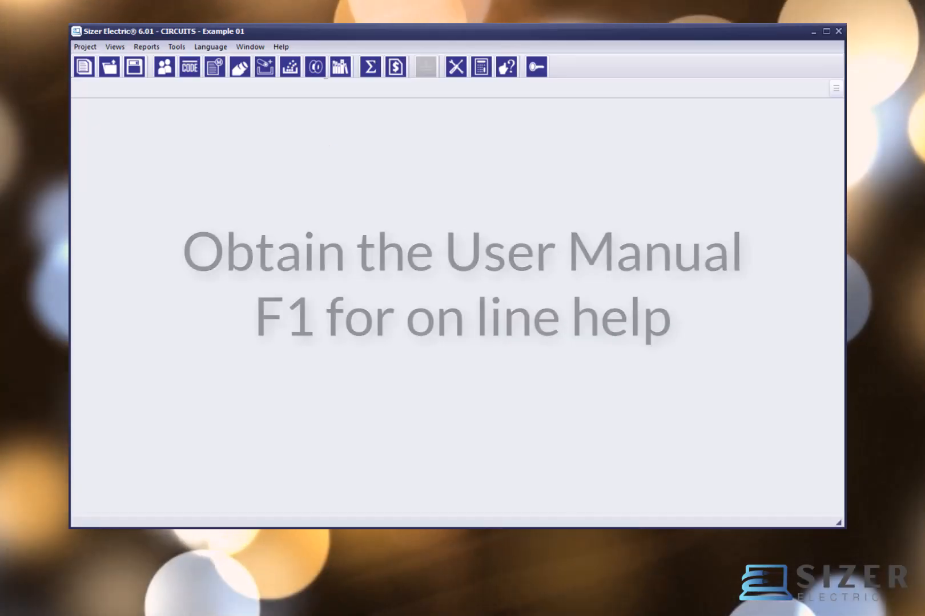